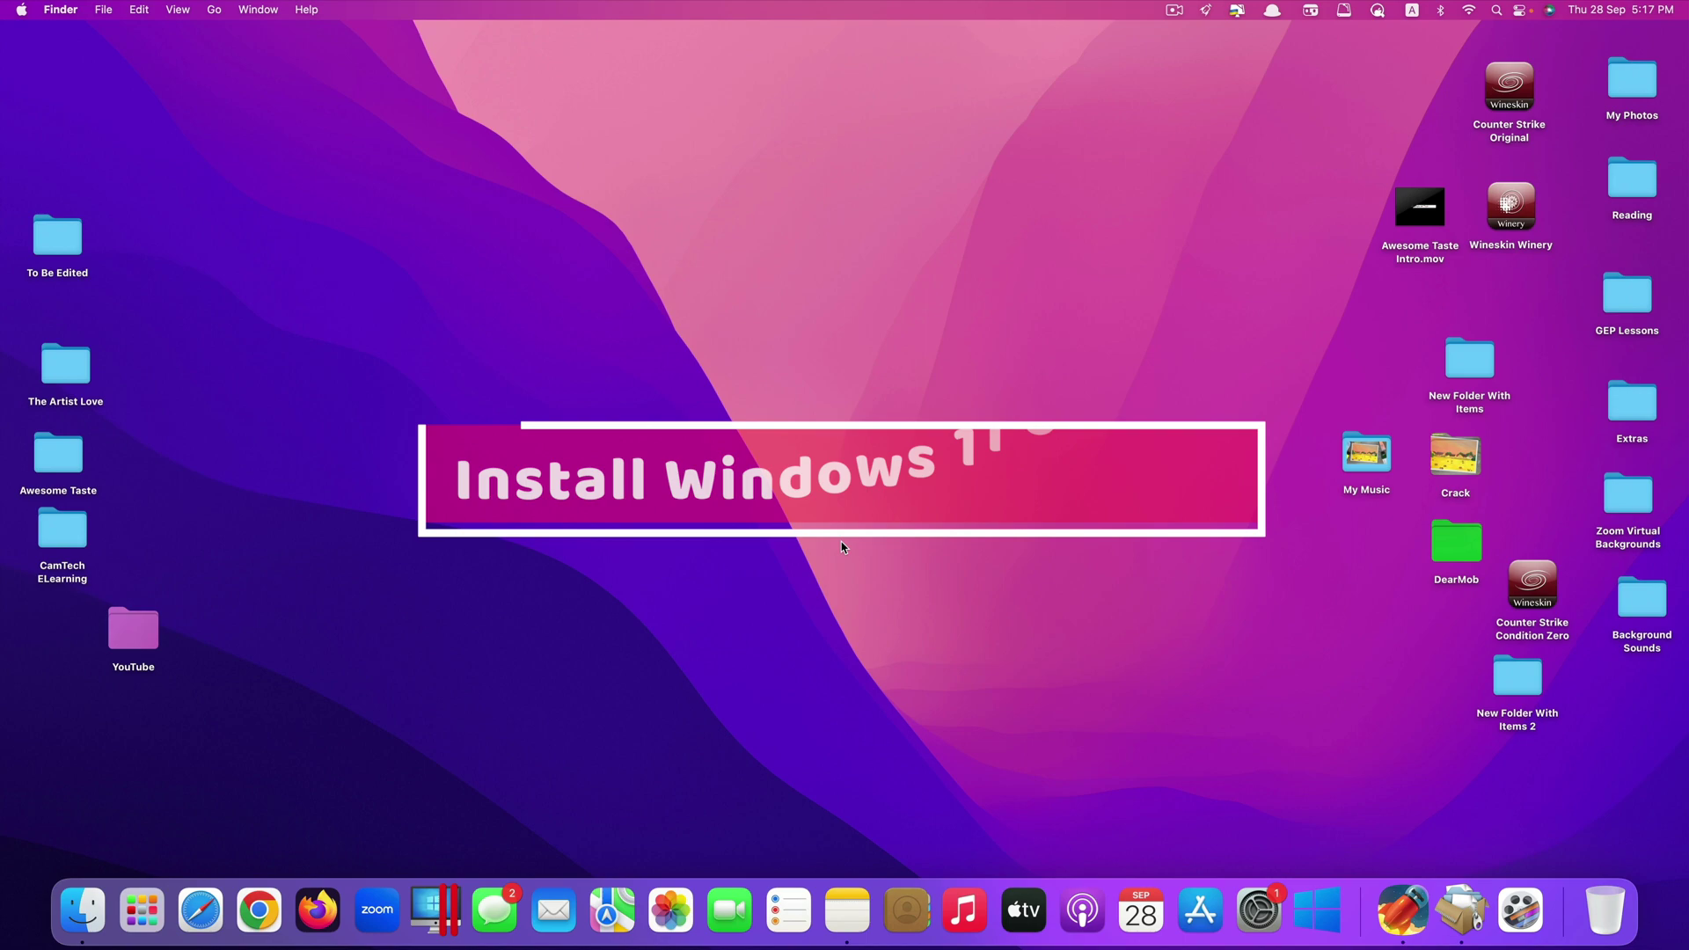
Step: Launch VMware Fusion from Launchpad by searching for 'vmware fusion'
{"action": "key", "text": "F4"}
{"action": "type", "text": "vmware fusion"}
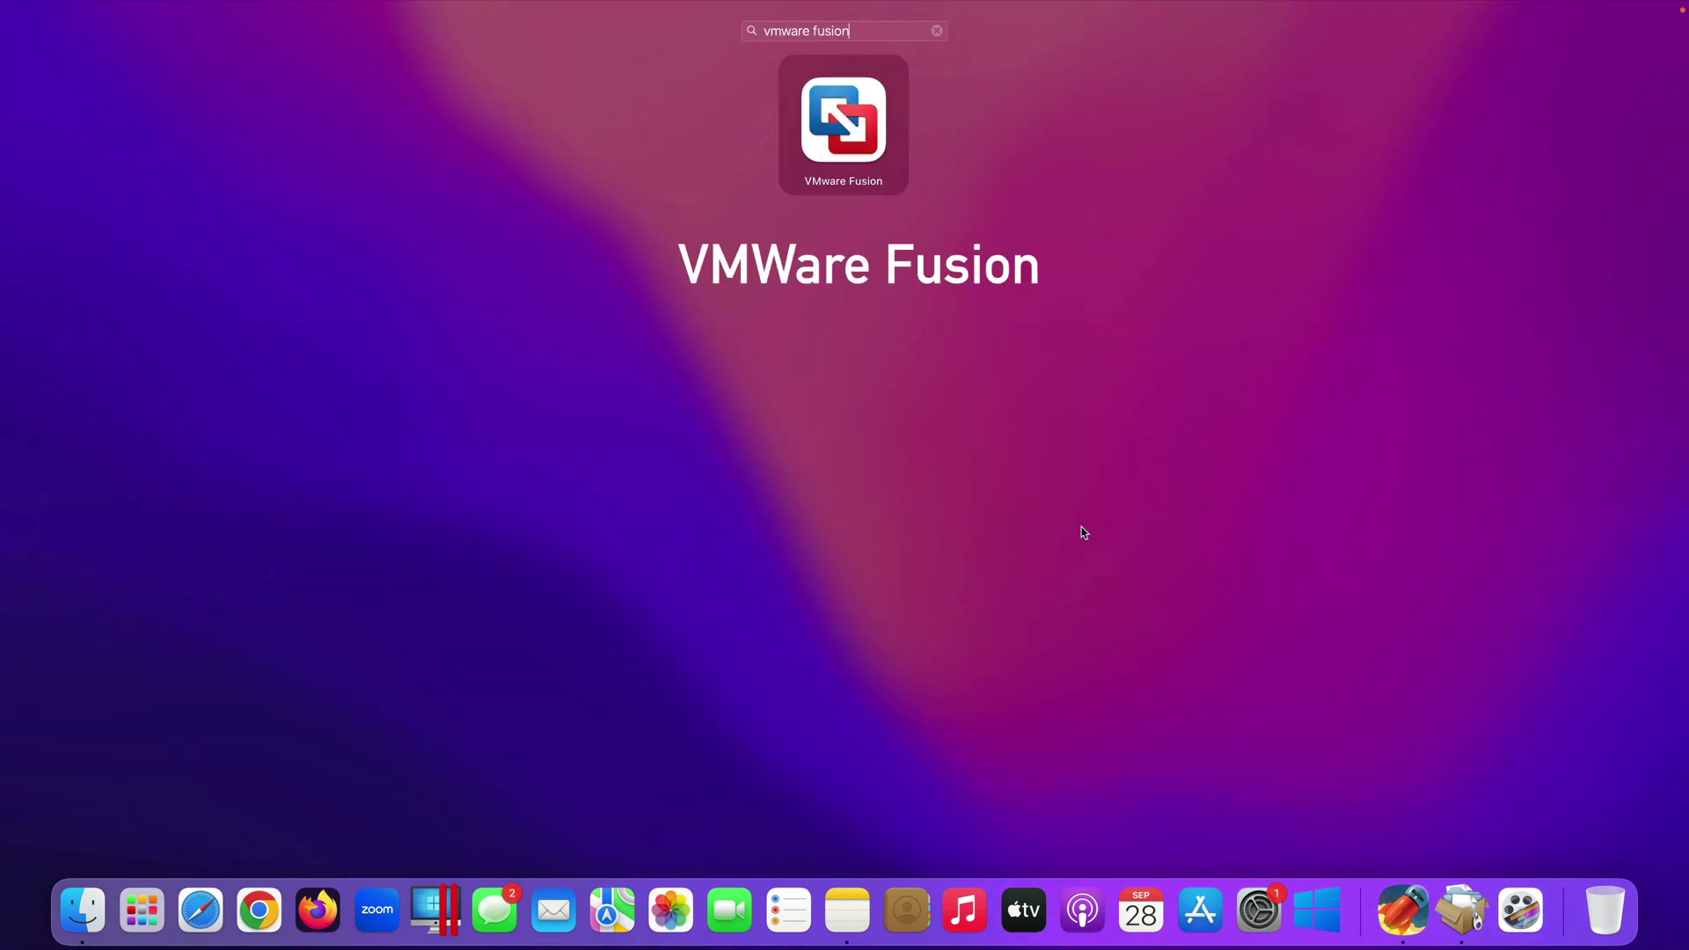
{"action": "left_click", "coordinate": [831, 161]}
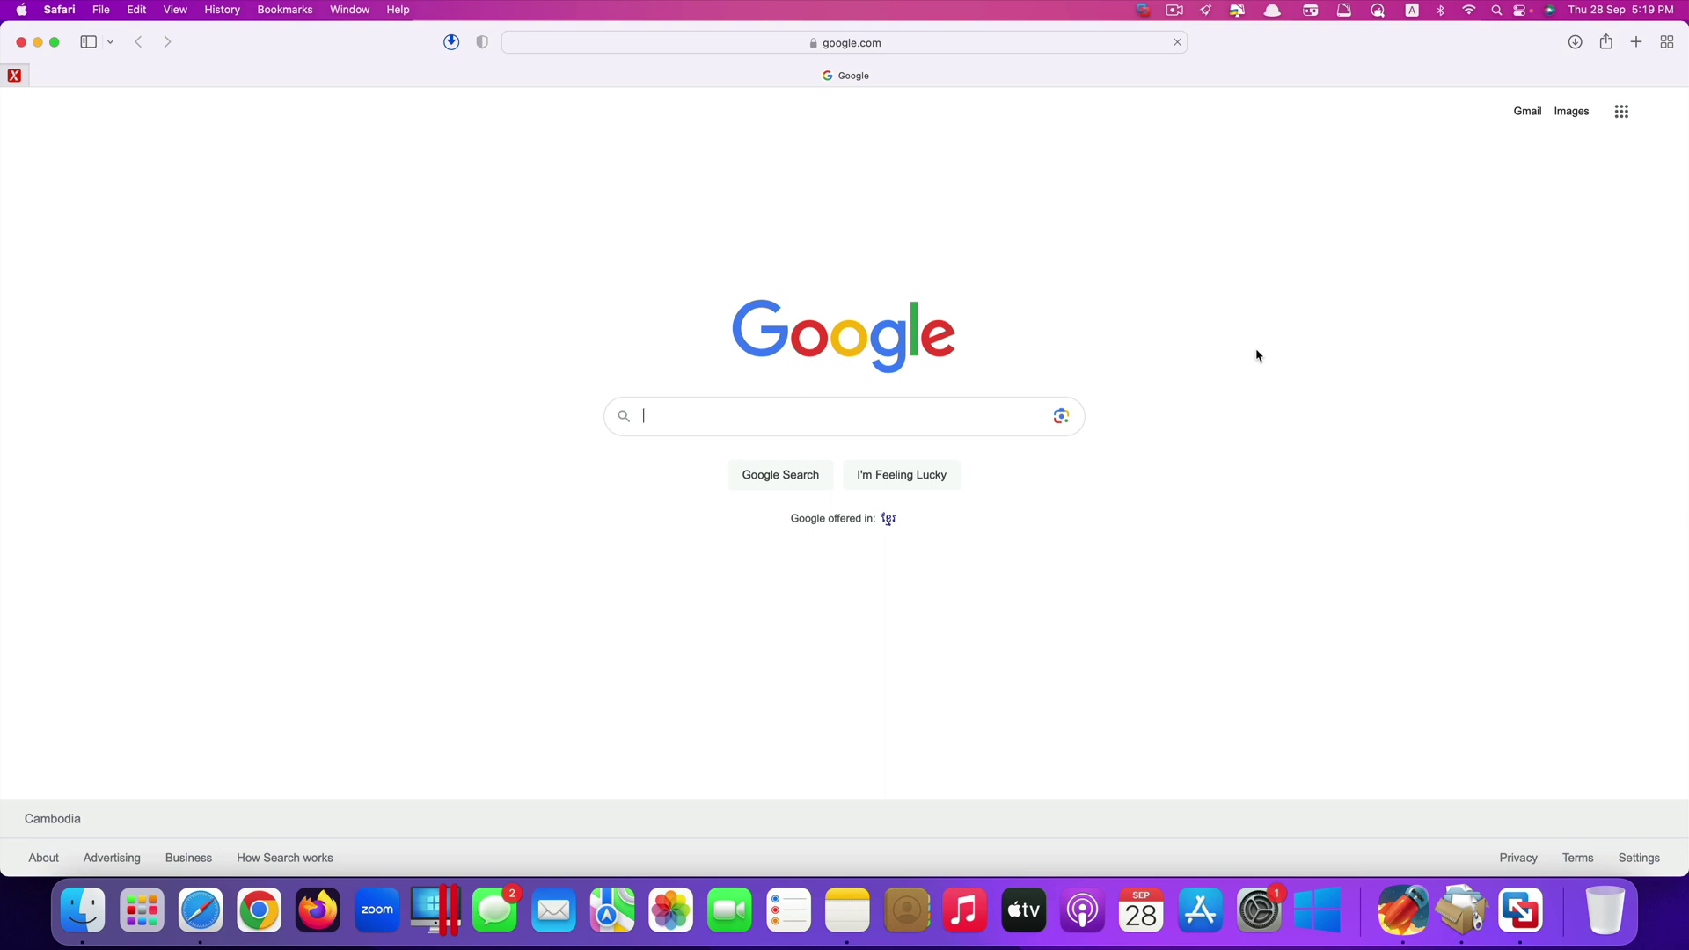
Step: Google 'windows 11 download' and open Microsoft's Download Windows 11 page at the Disk Image (ISO) section
{"action": "type", "text": "windows 11 own"}
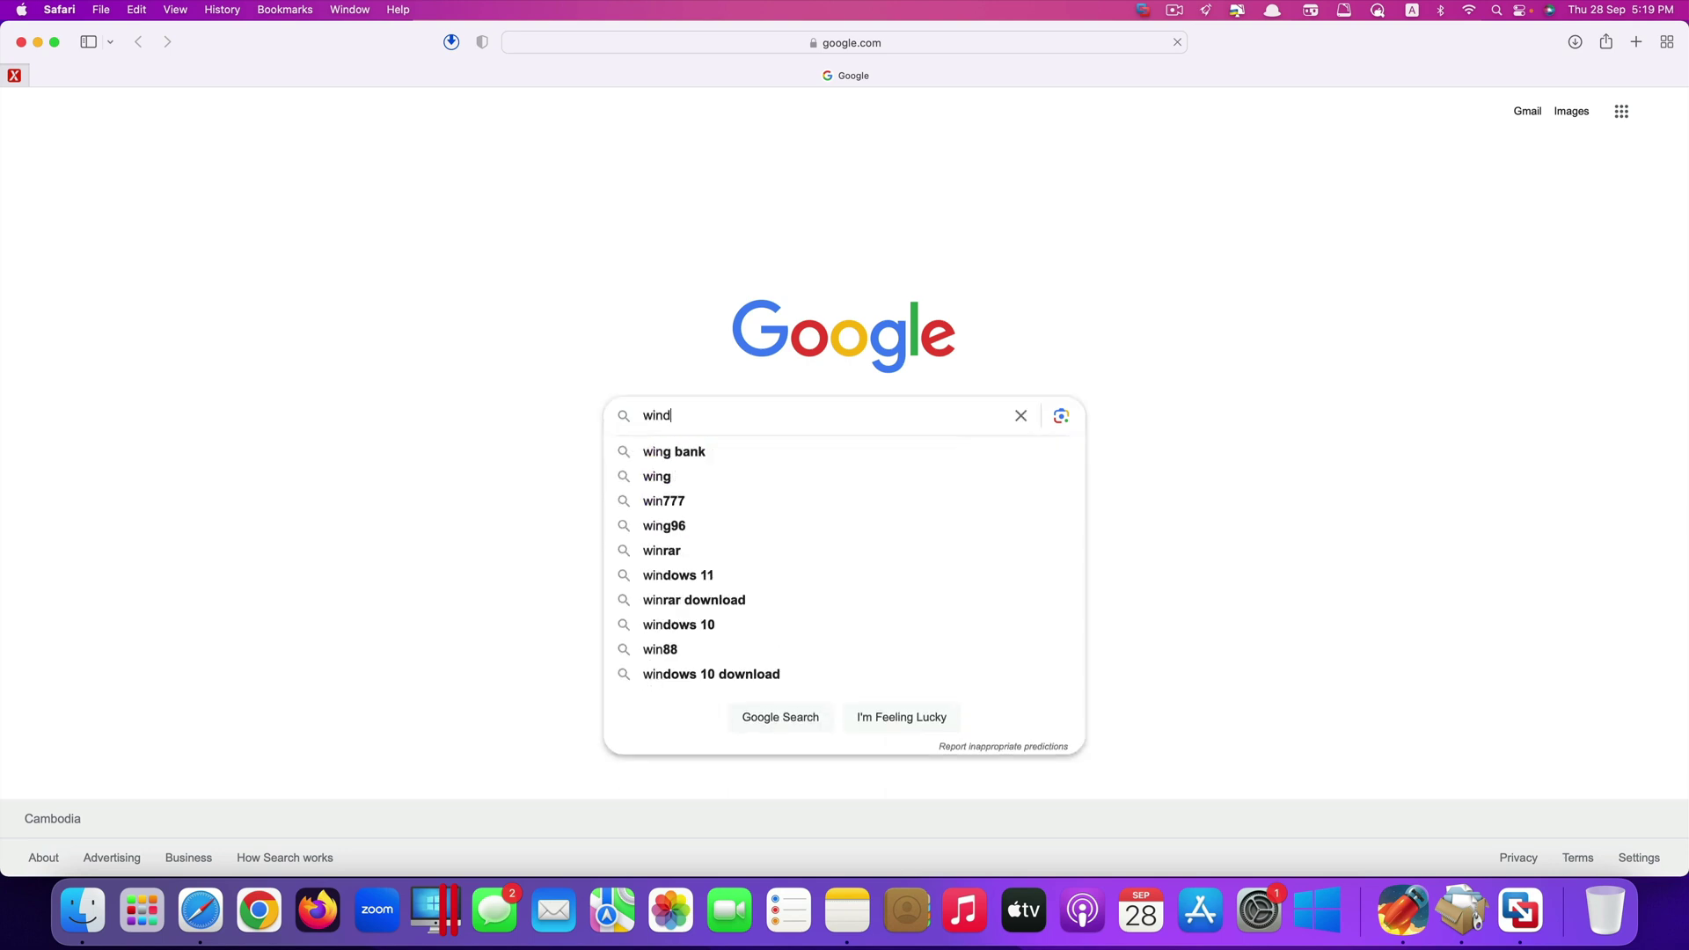
{"action": "key", "text": "BackSpace"}
{"action": "key", "text": "BackSpace"}
{"action": "key", "text": "BackSpace"}
{"action": "type", "text": "download"}
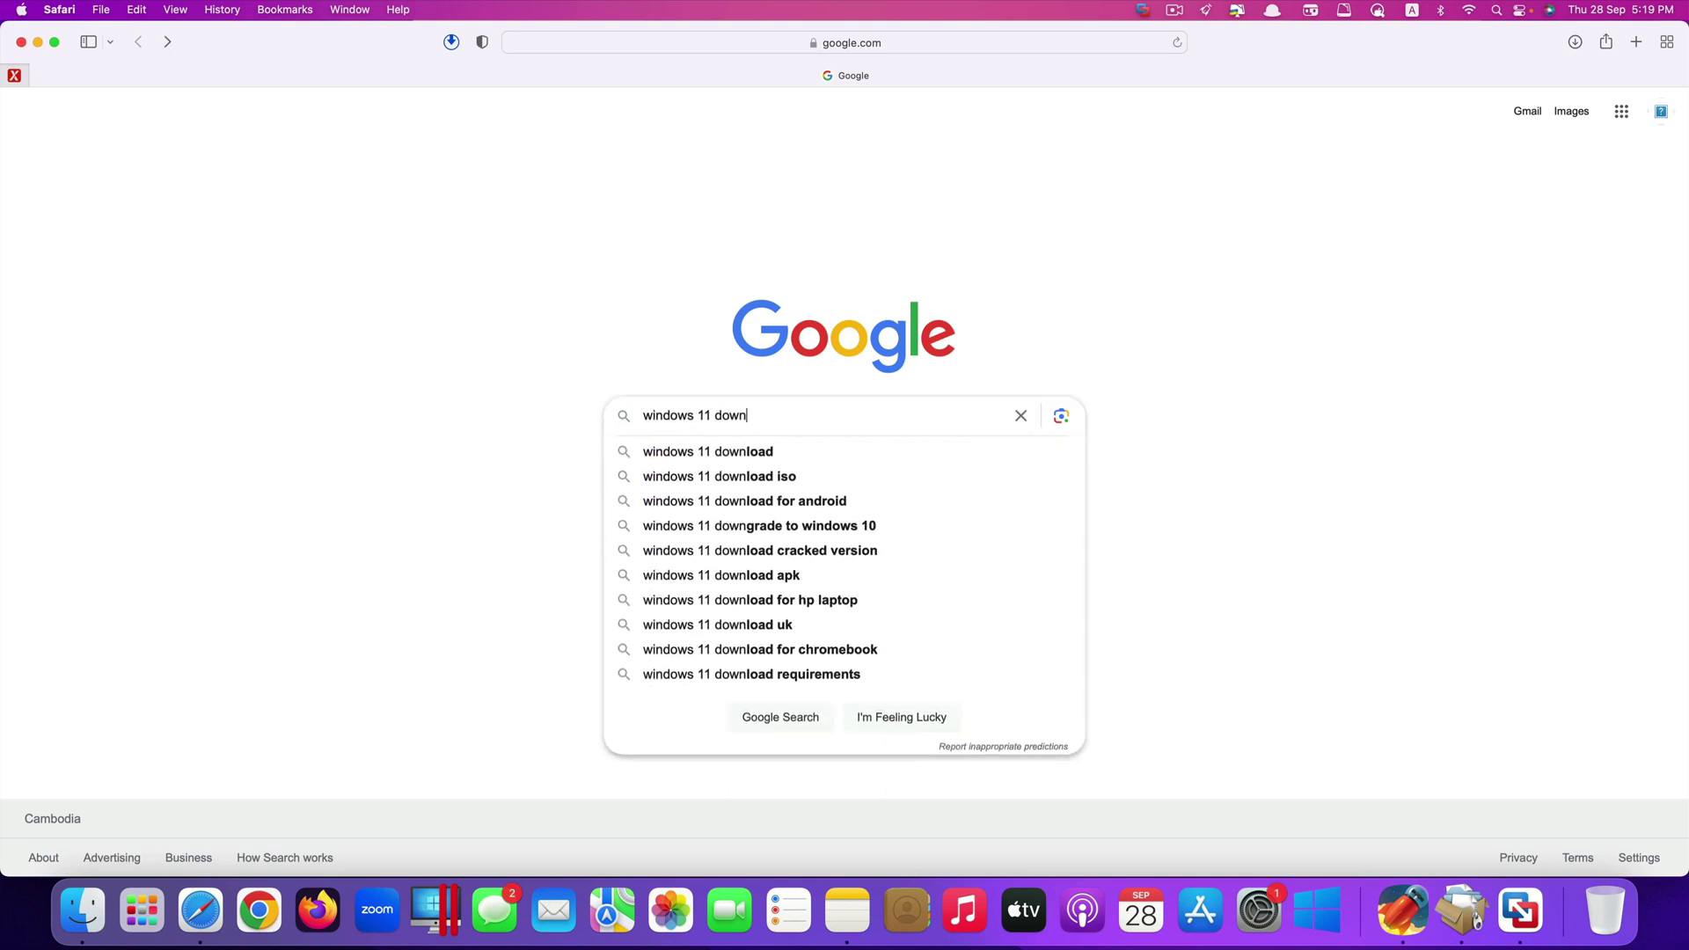
{"action": "key", "text": "Return"}
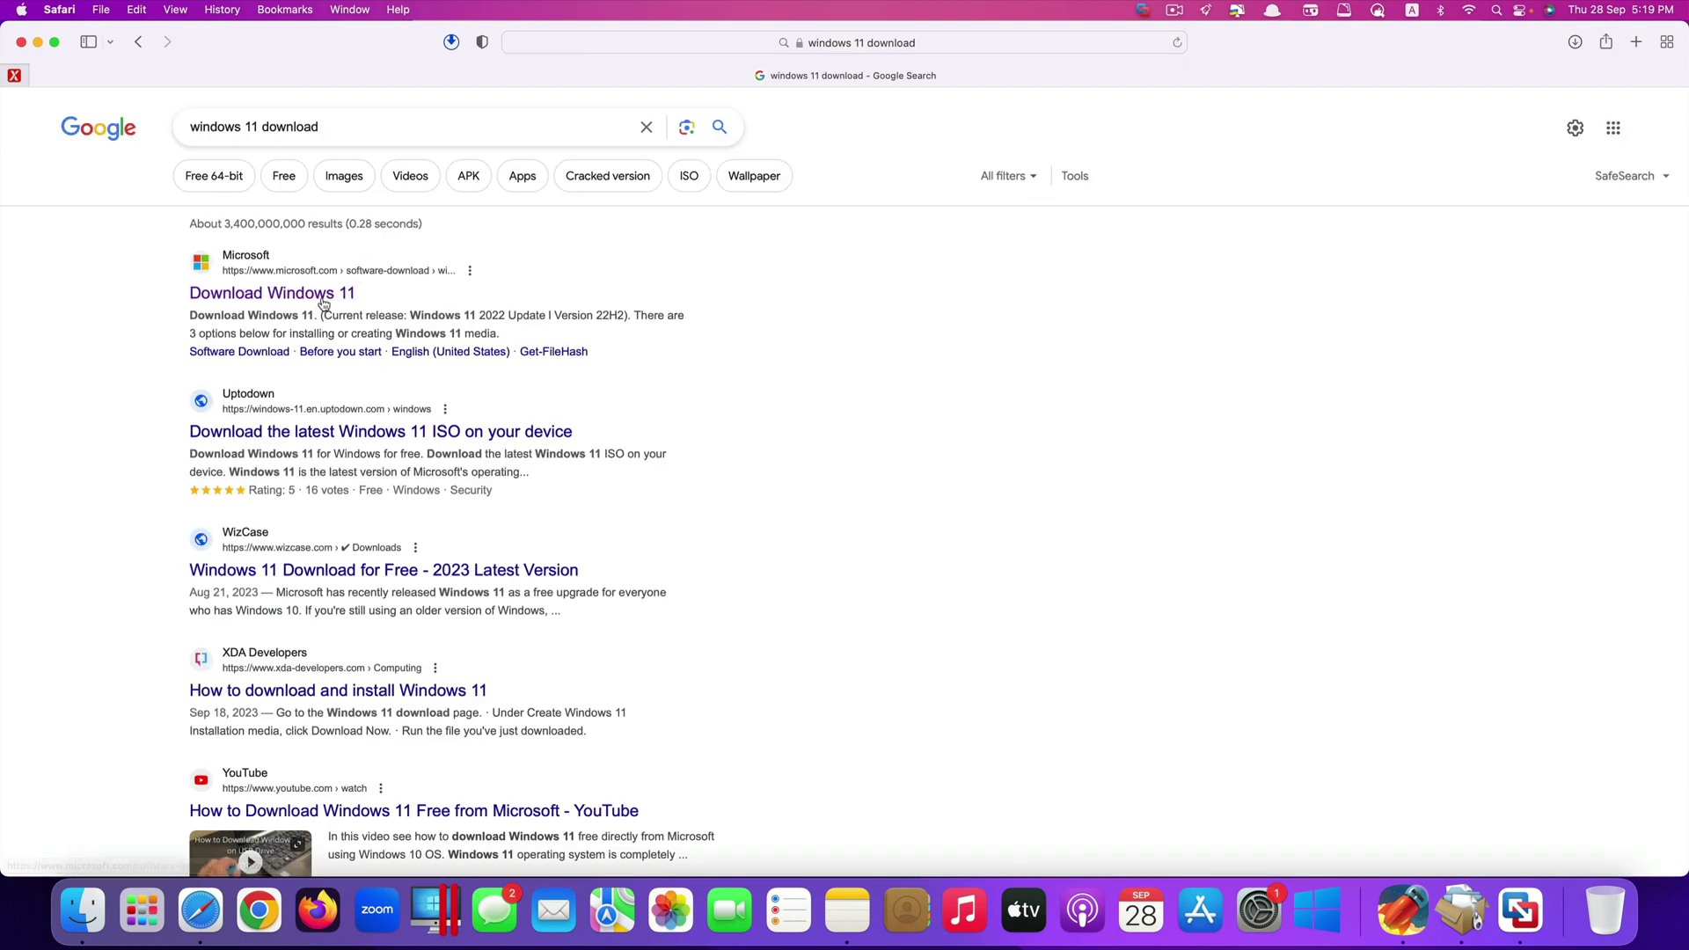
{"action": "left_click", "coordinate": [322, 294]}
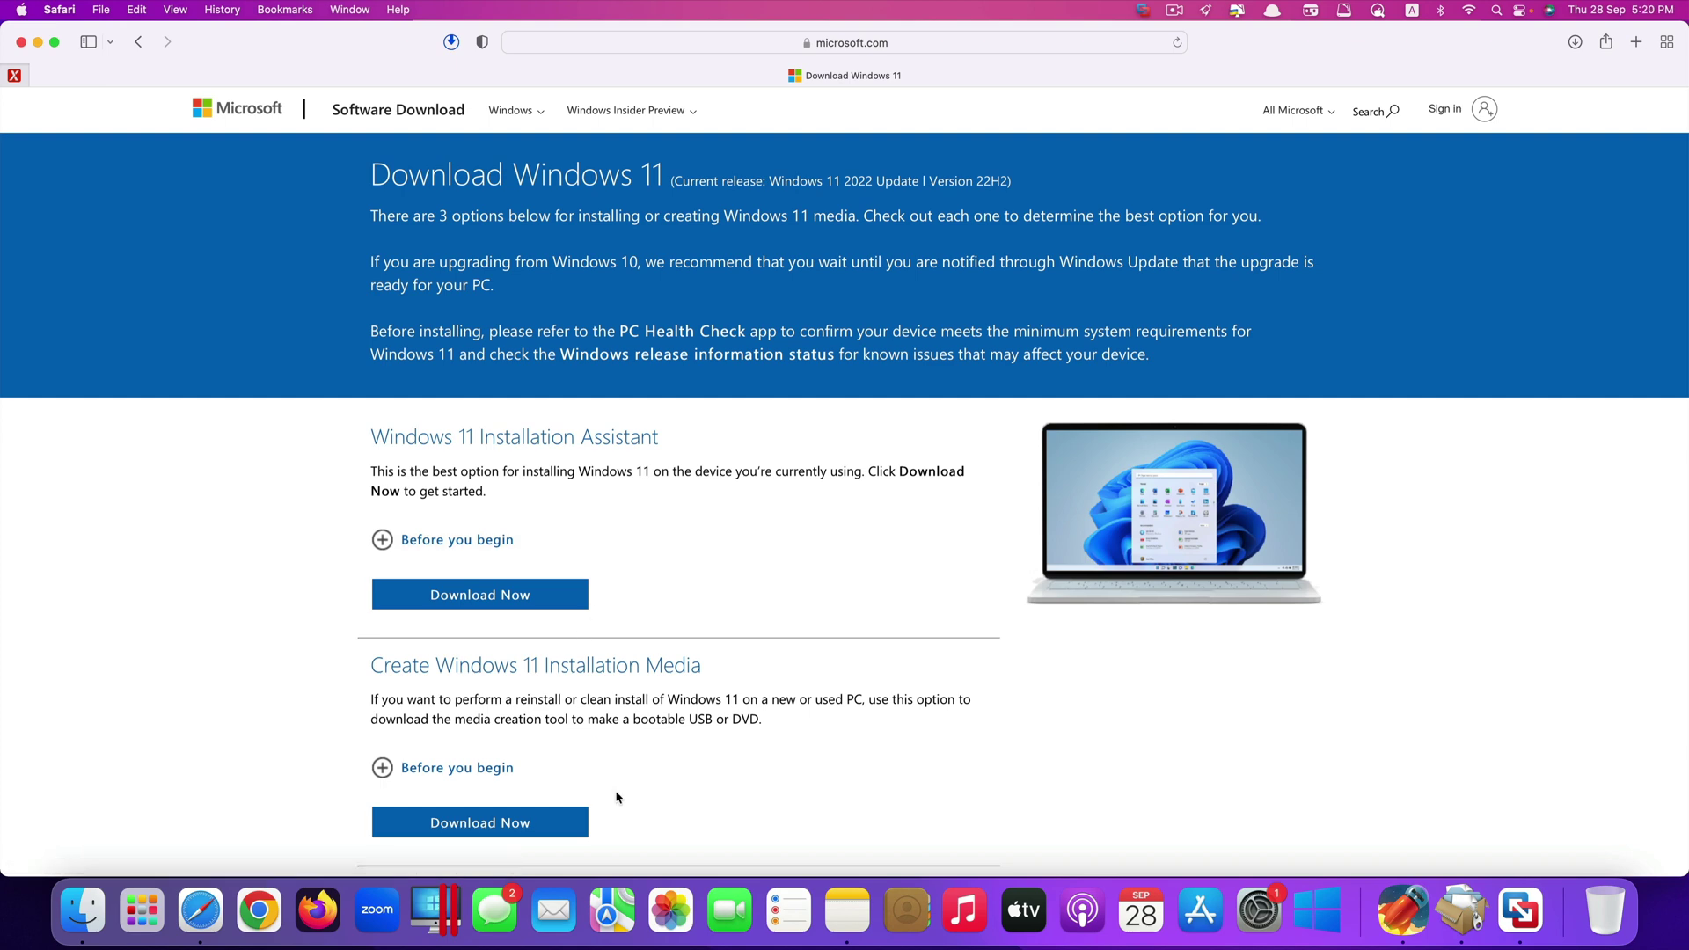
{"action": "scroll", "coordinate": [969, 716], "scroll_direction": "down", "scroll_amount": 10}
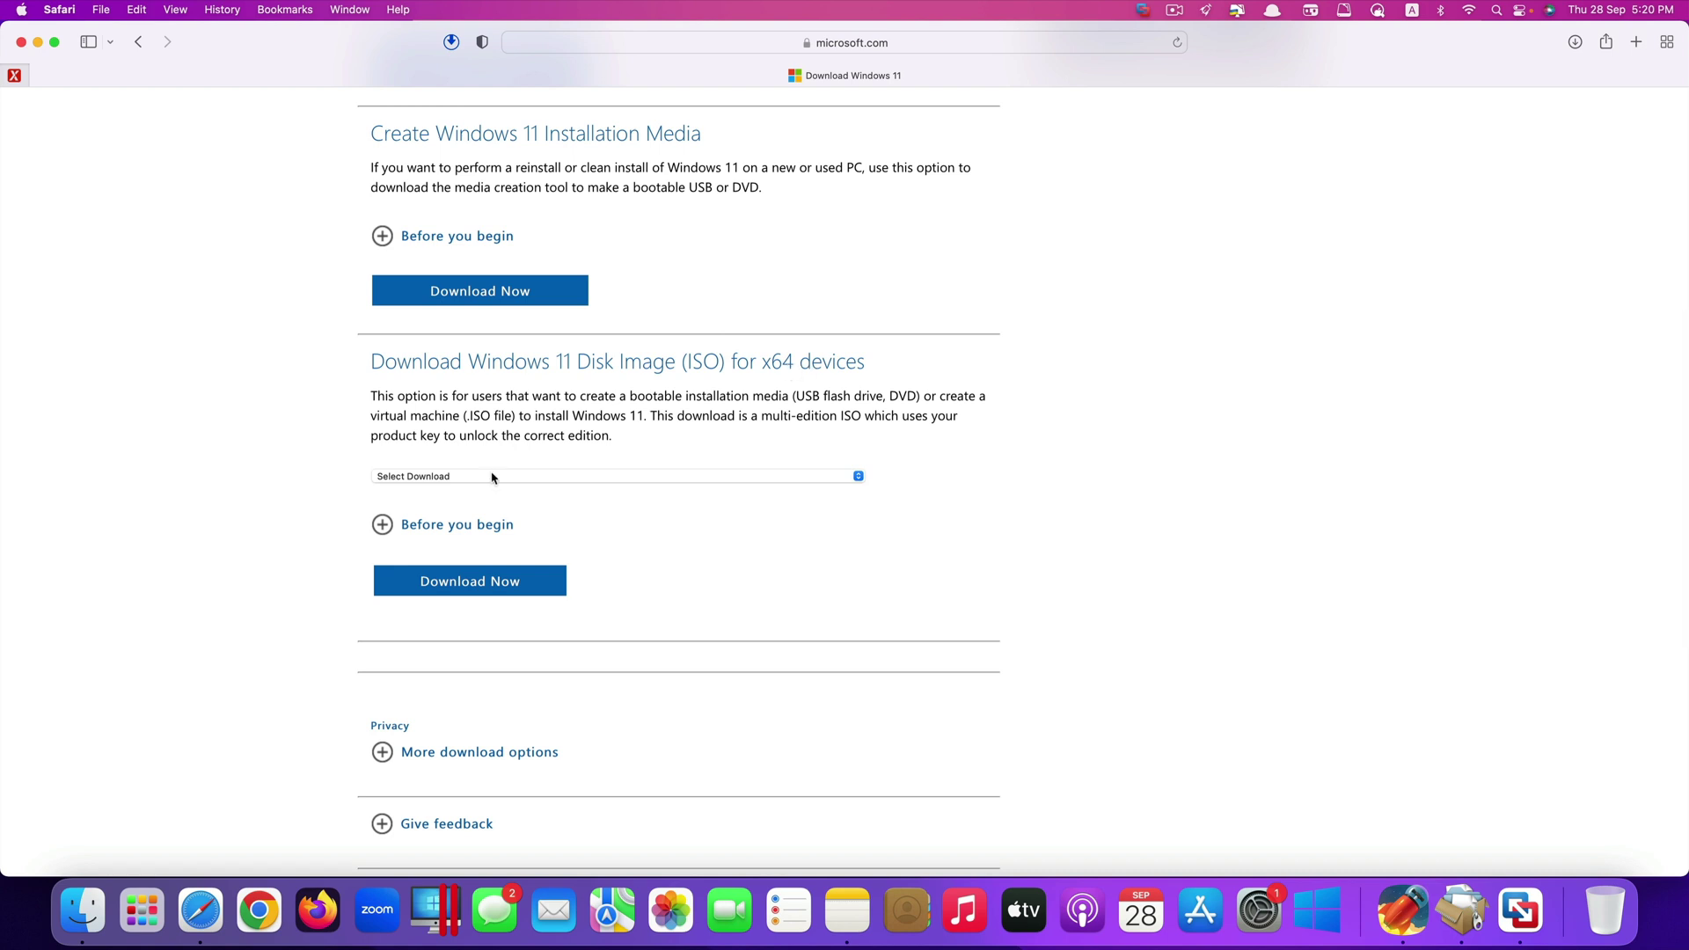
Step: Select the Windows 11 multi-edition ISO for x64 devices and request its download
{"action": "left_click", "coordinate": [433, 479]}
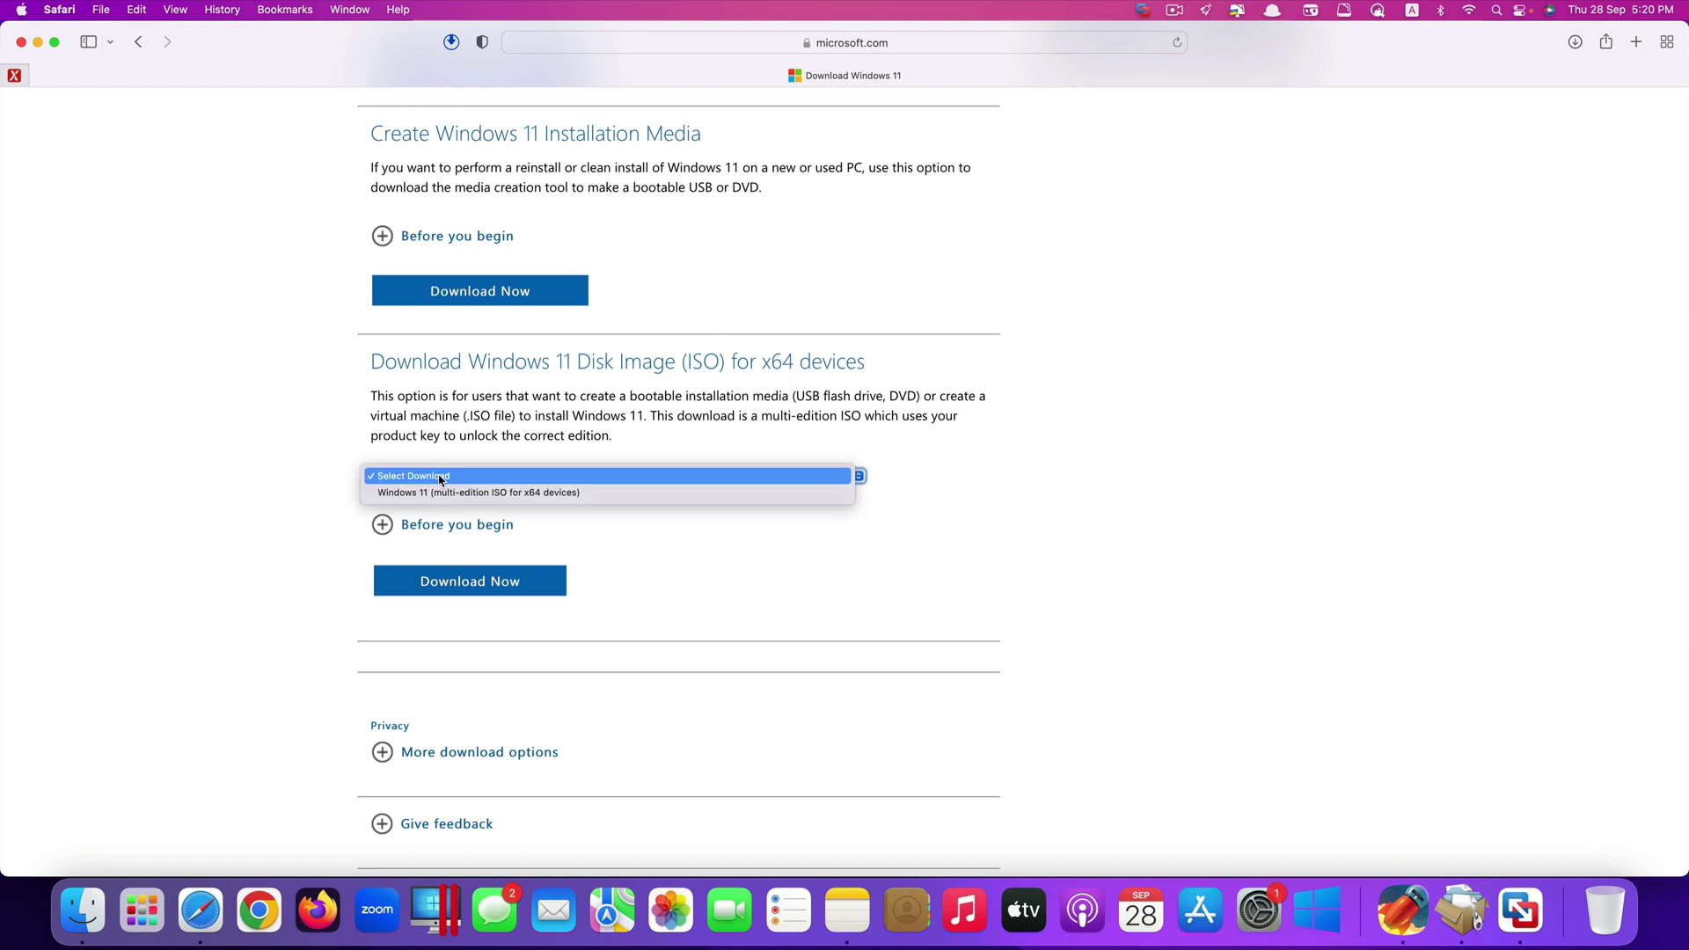
{"action": "left_click", "coordinate": [515, 492]}
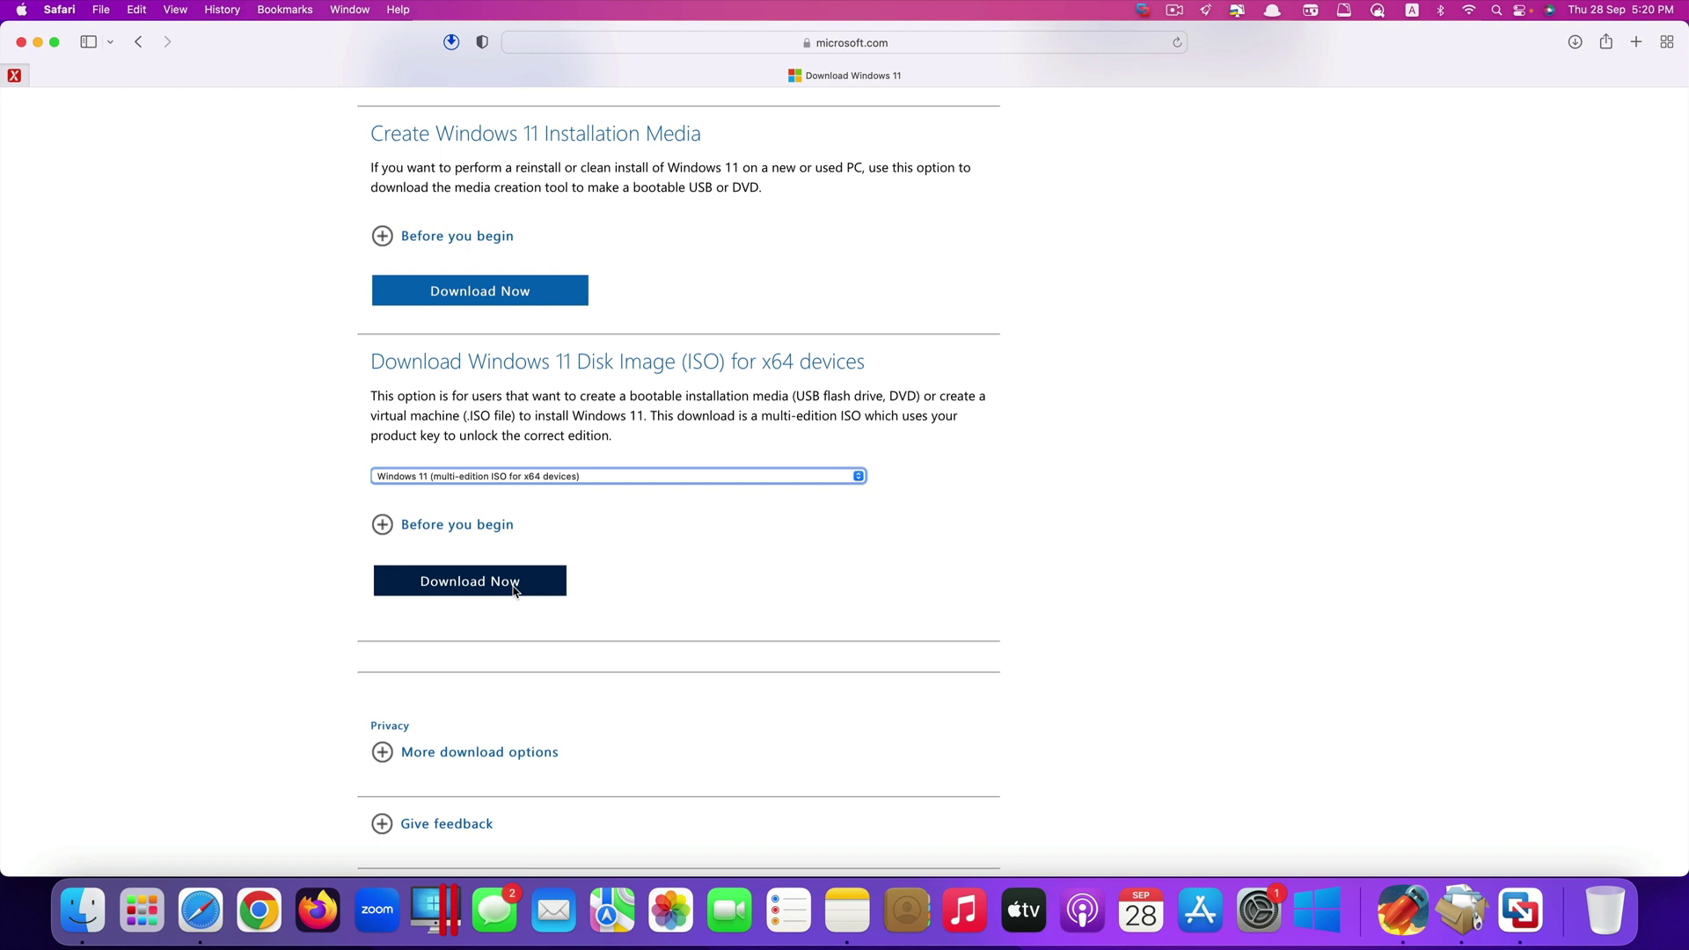
{"action": "left_click", "coordinate": [514, 588]}
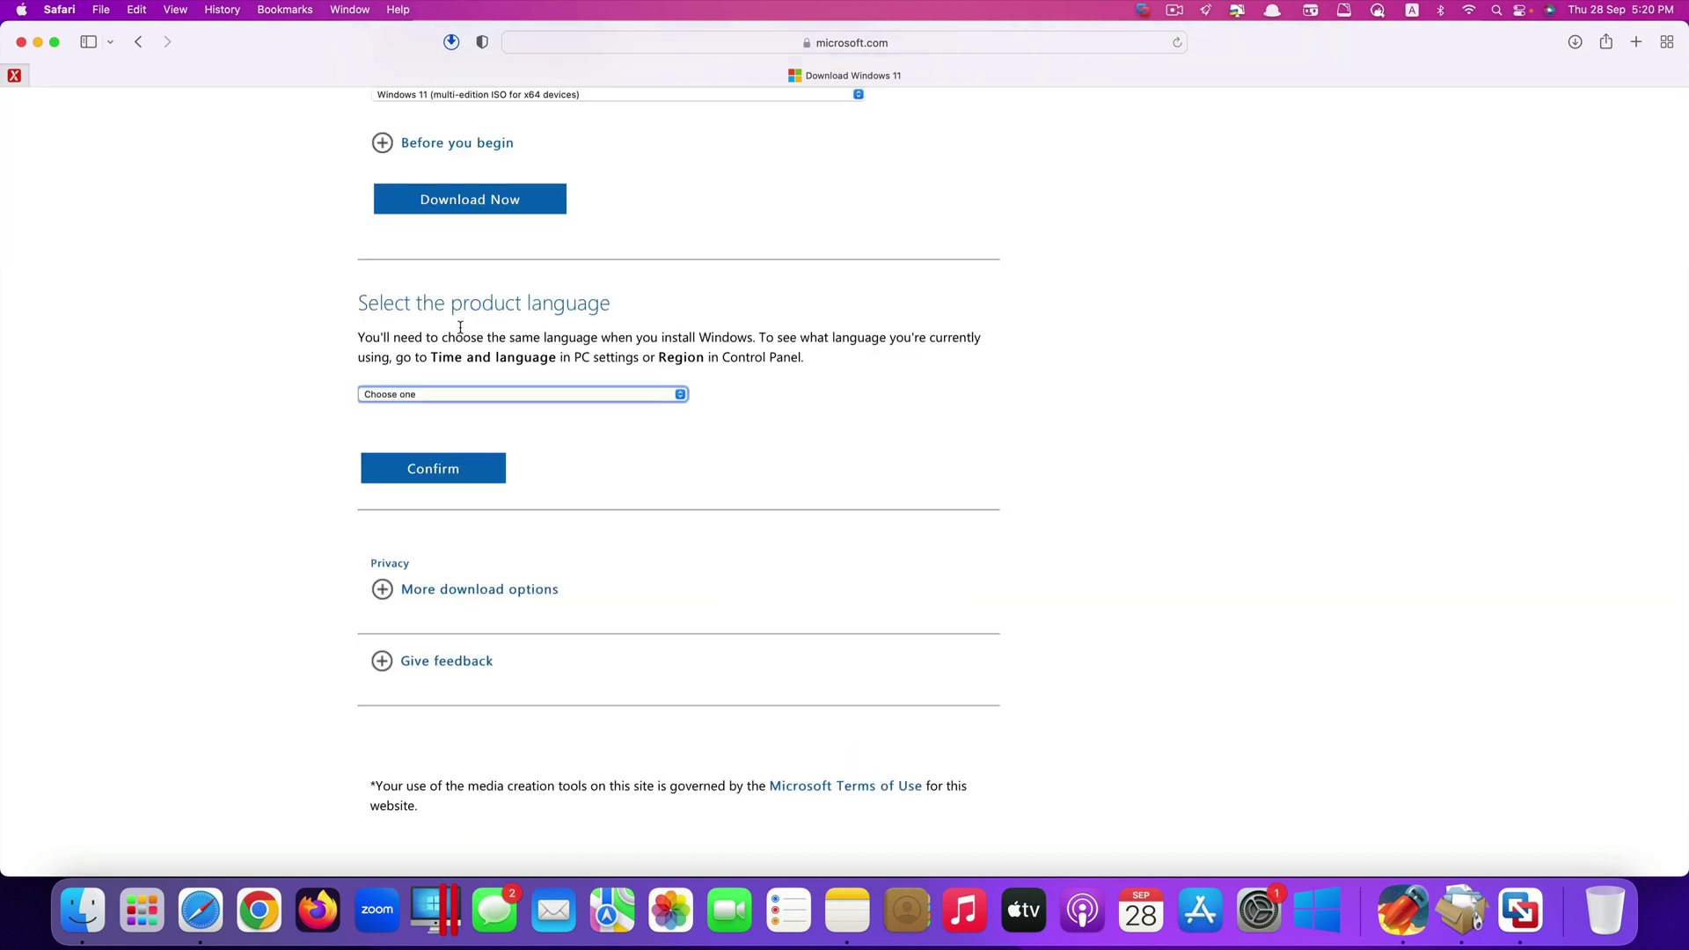
Step: Confirm English International as the language, start the 64-bit ISO download, and check its progress
{"action": "left_click", "coordinate": [533, 394]}
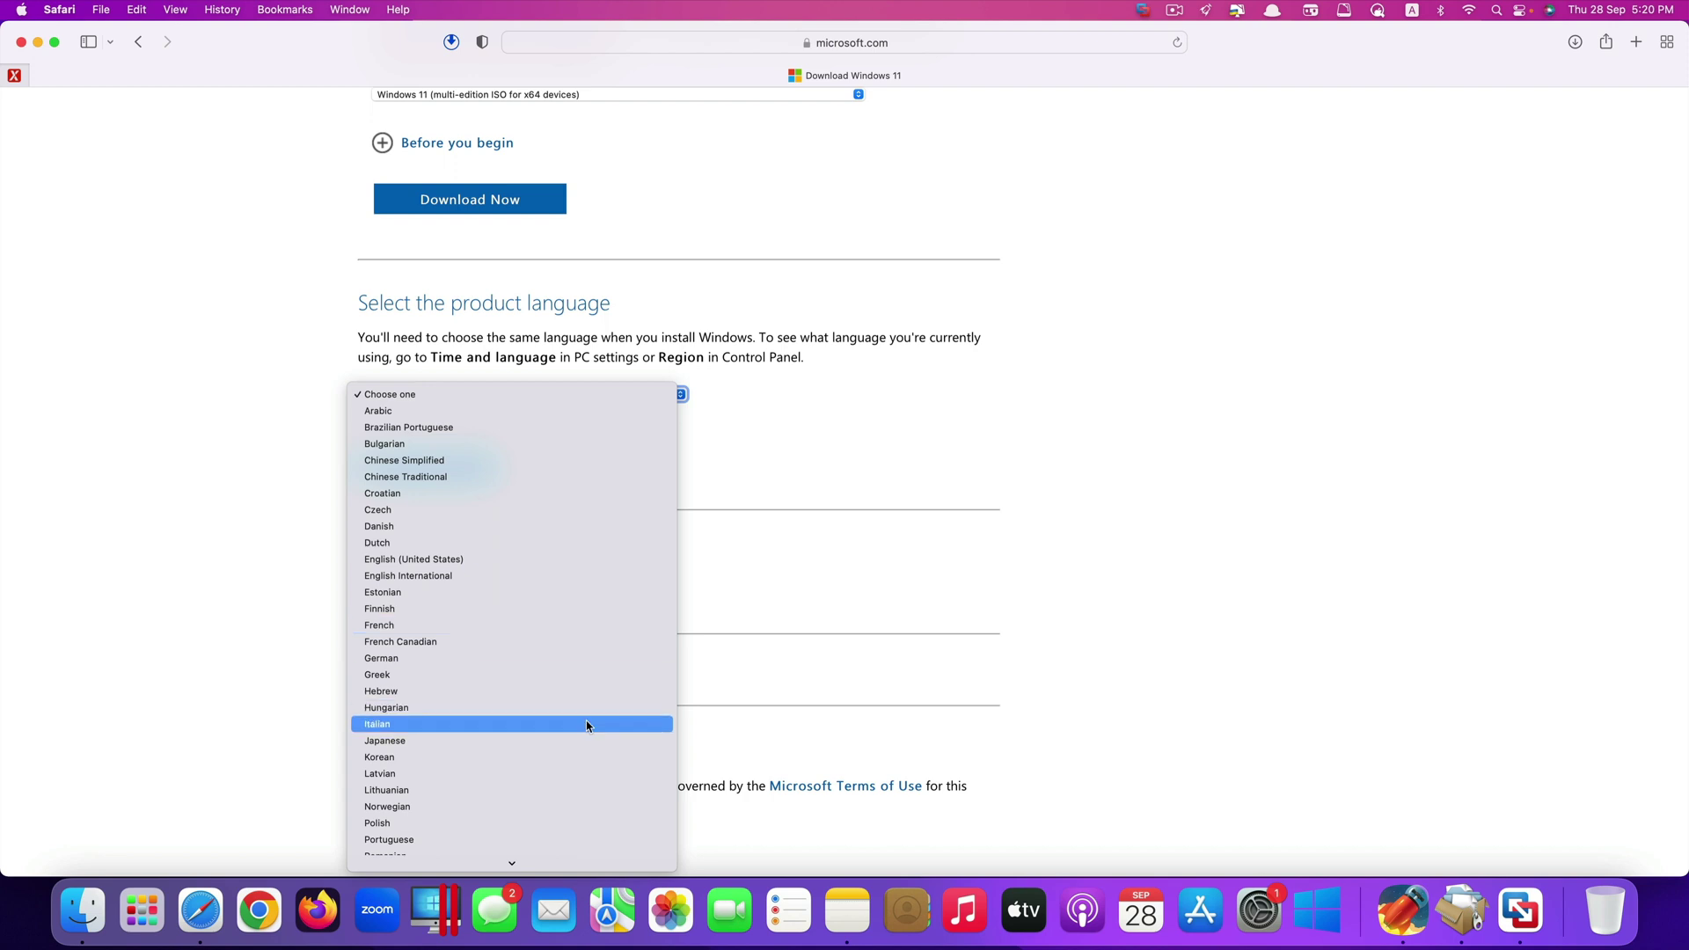
{"action": "left_click", "coordinate": [464, 577]}
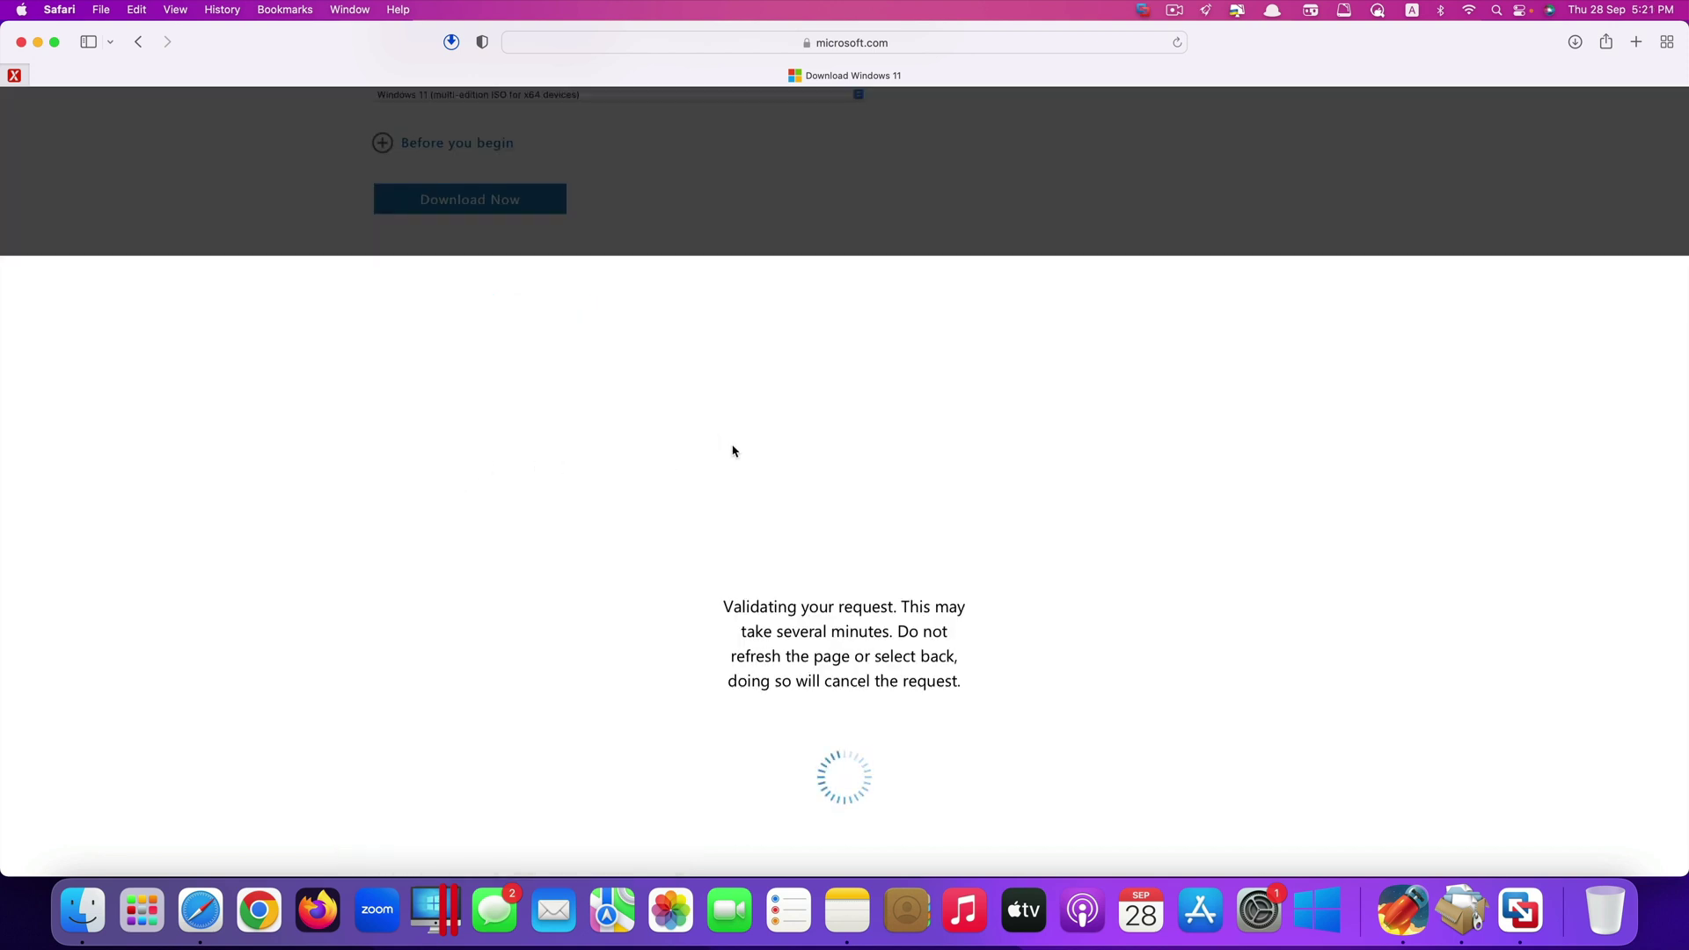
{"action": "scroll", "coordinate": [615, 396], "scroll_direction": "up", "scroll_amount": 2}
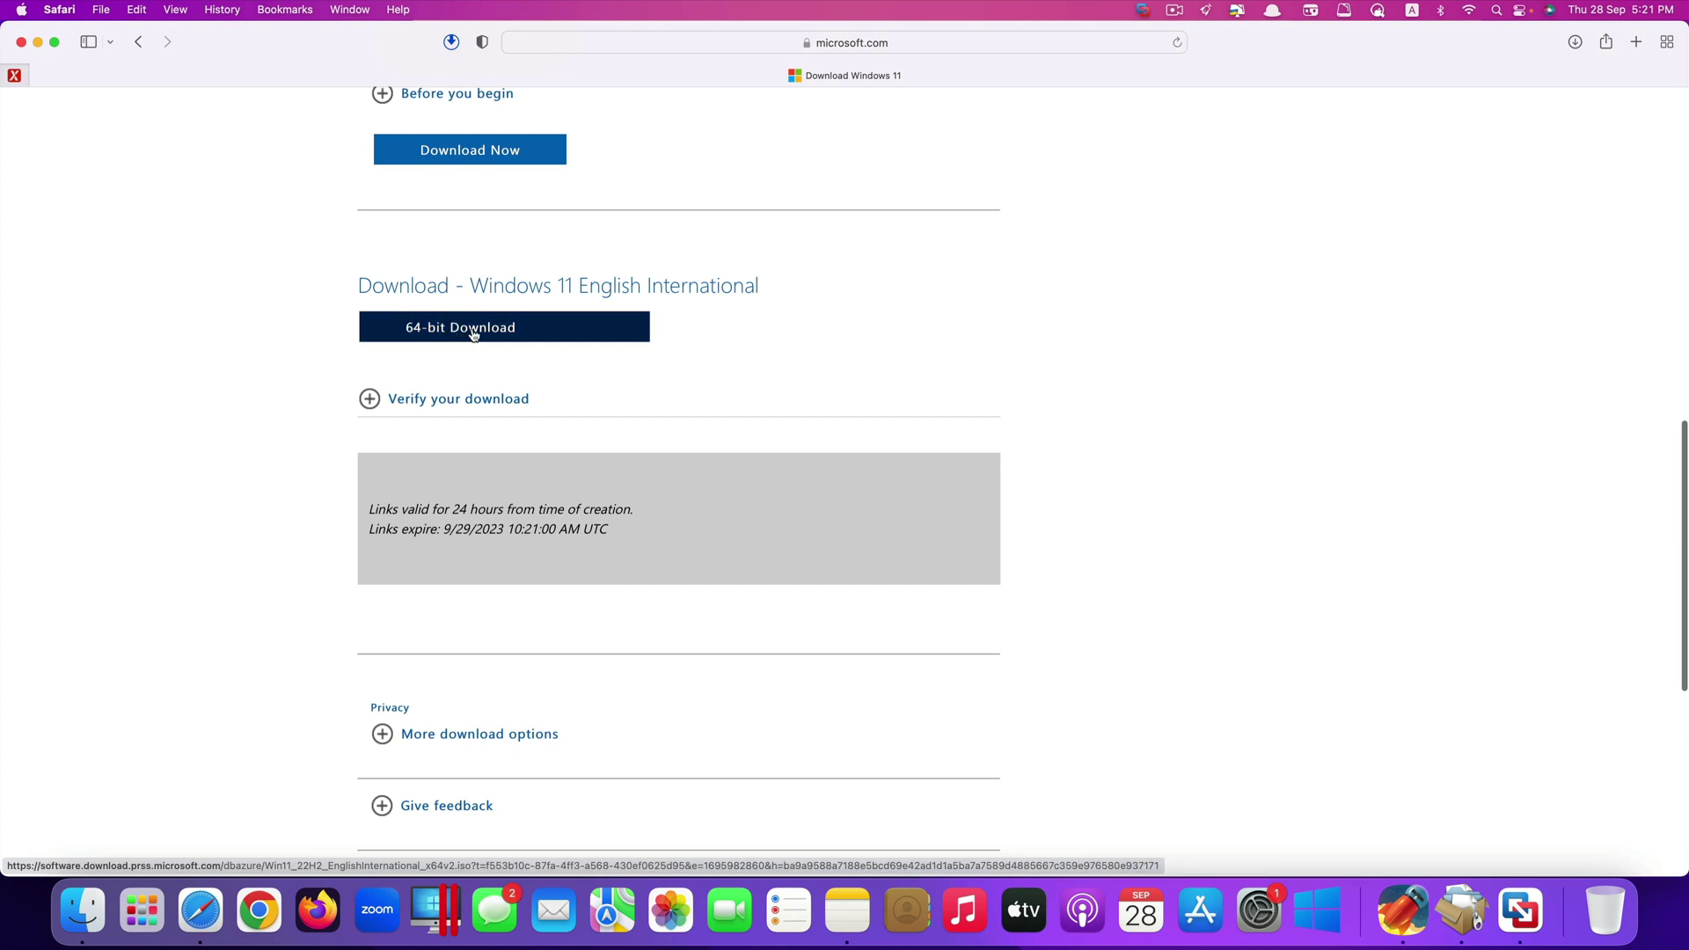
{"action": "left_click", "coordinate": [523, 331]}
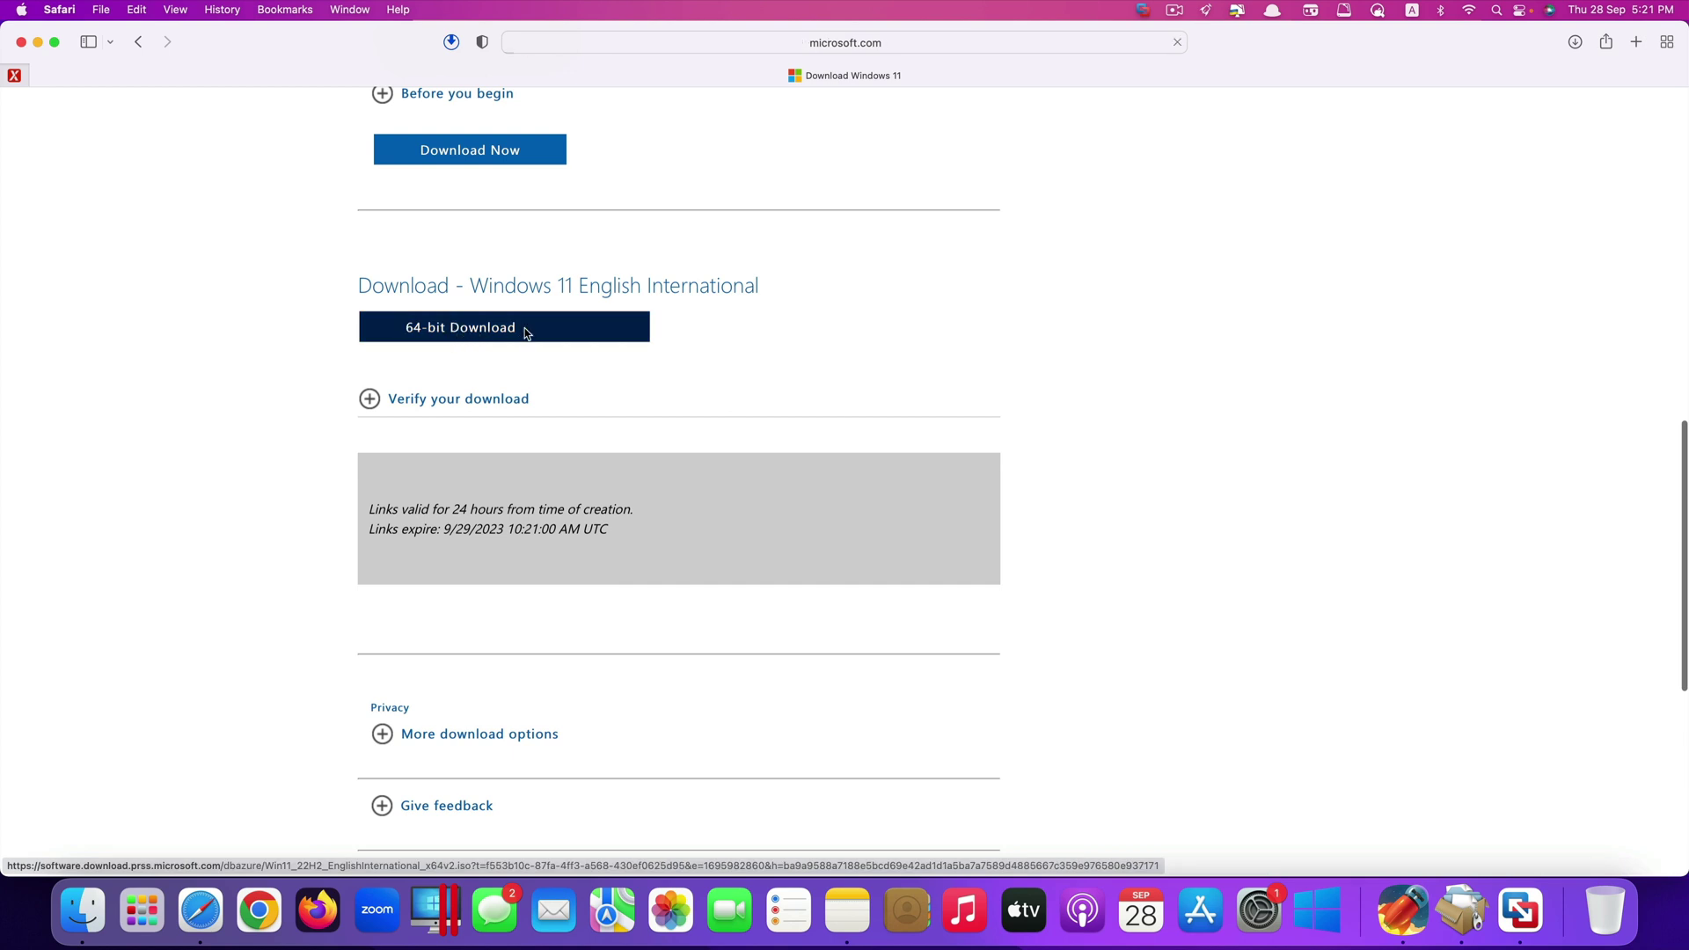
{"action": "left_click", "coordinate": [1575, 42]}
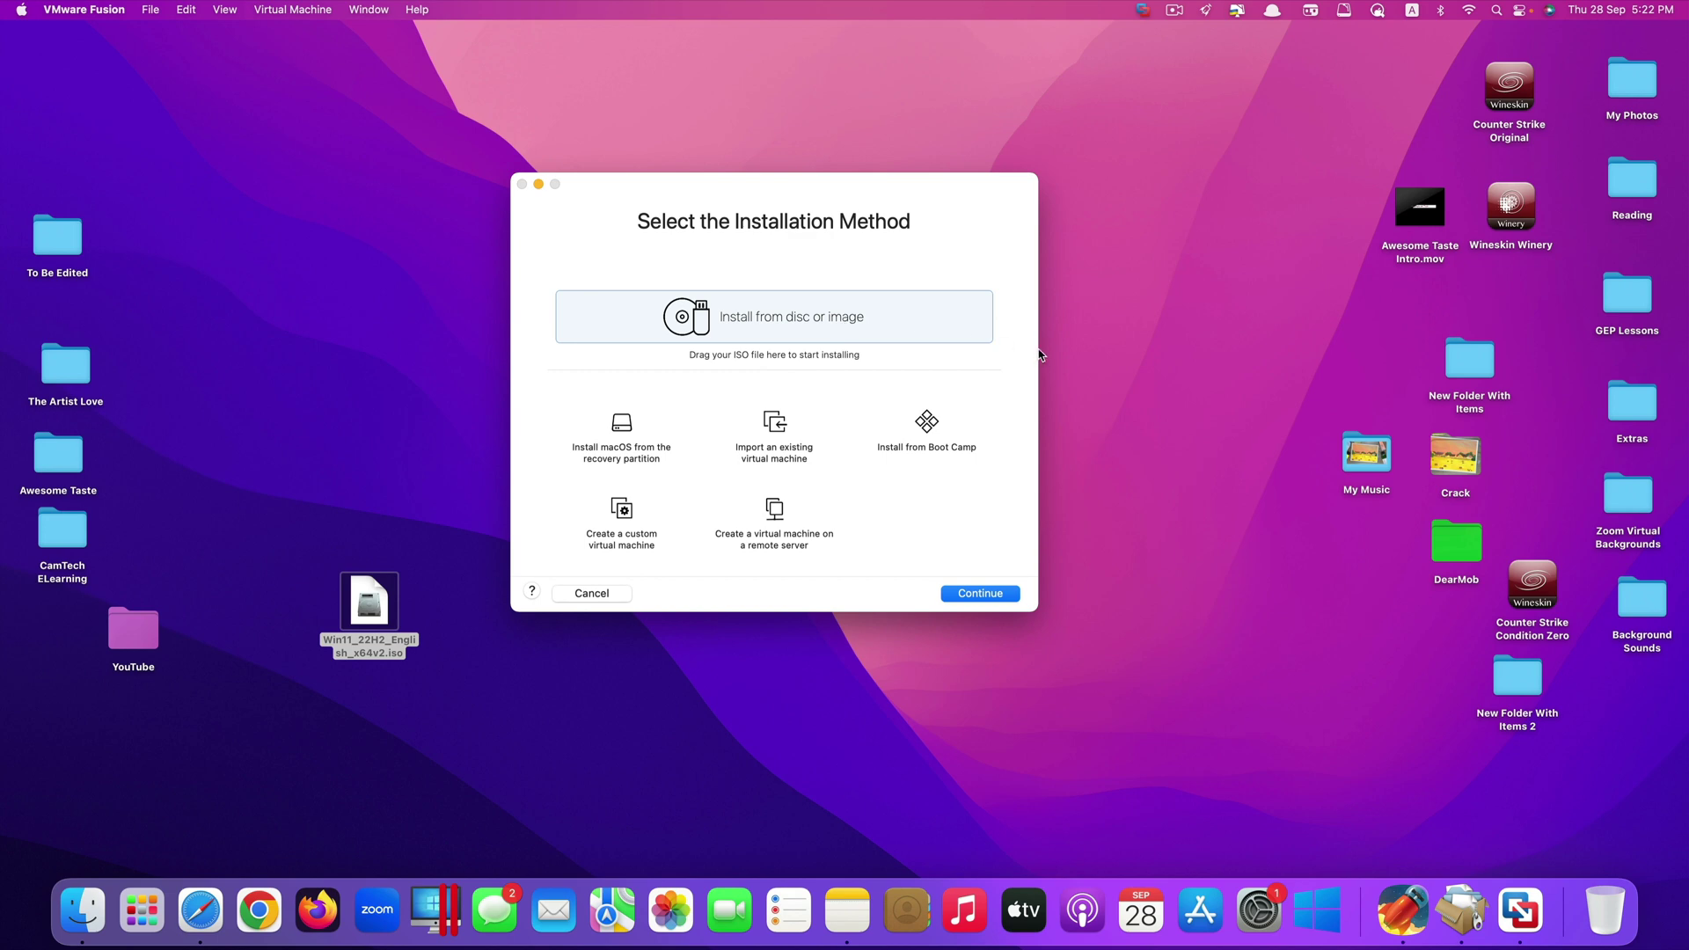
Step: Create a new virtual machine from the dragged-in Windows 11 ISO, keeping UEFI boot firmware
{"action": "left_click", "coordinate": [980, 594]}
{"action": "left_click", "coordinate": [888, 593]}
{"action": "left_click_drag", "start_coordinate": [374, 616], "coordinate": [689, 486]}
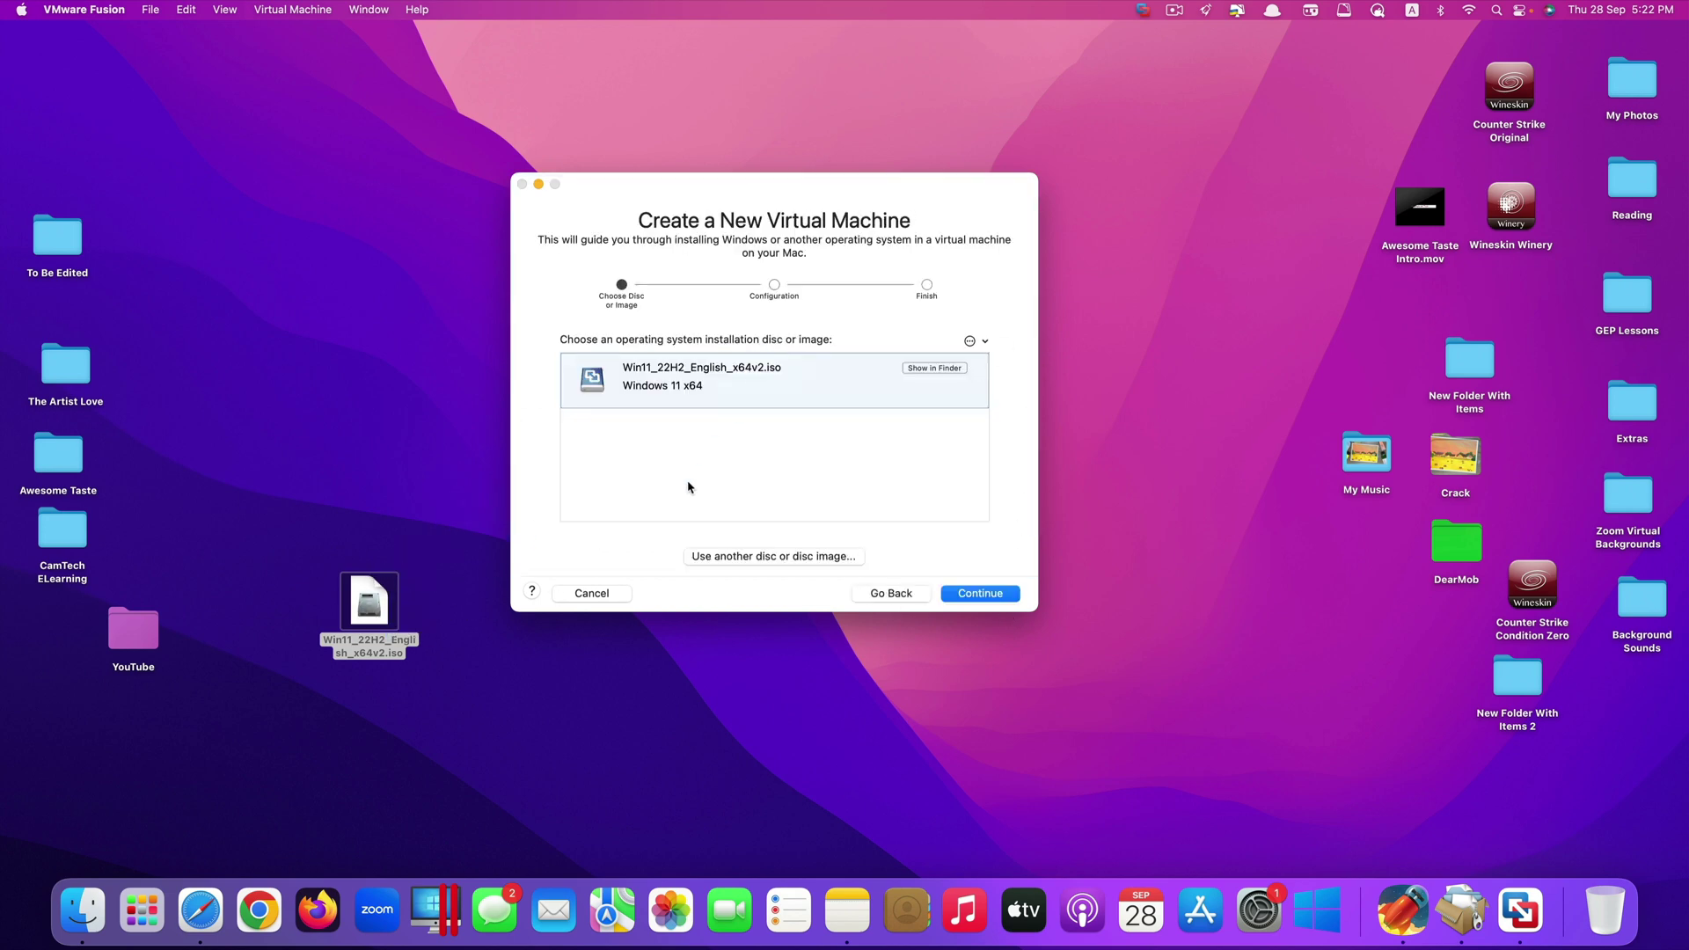
{"action": "left_click", "coordinate": [964, 591]}
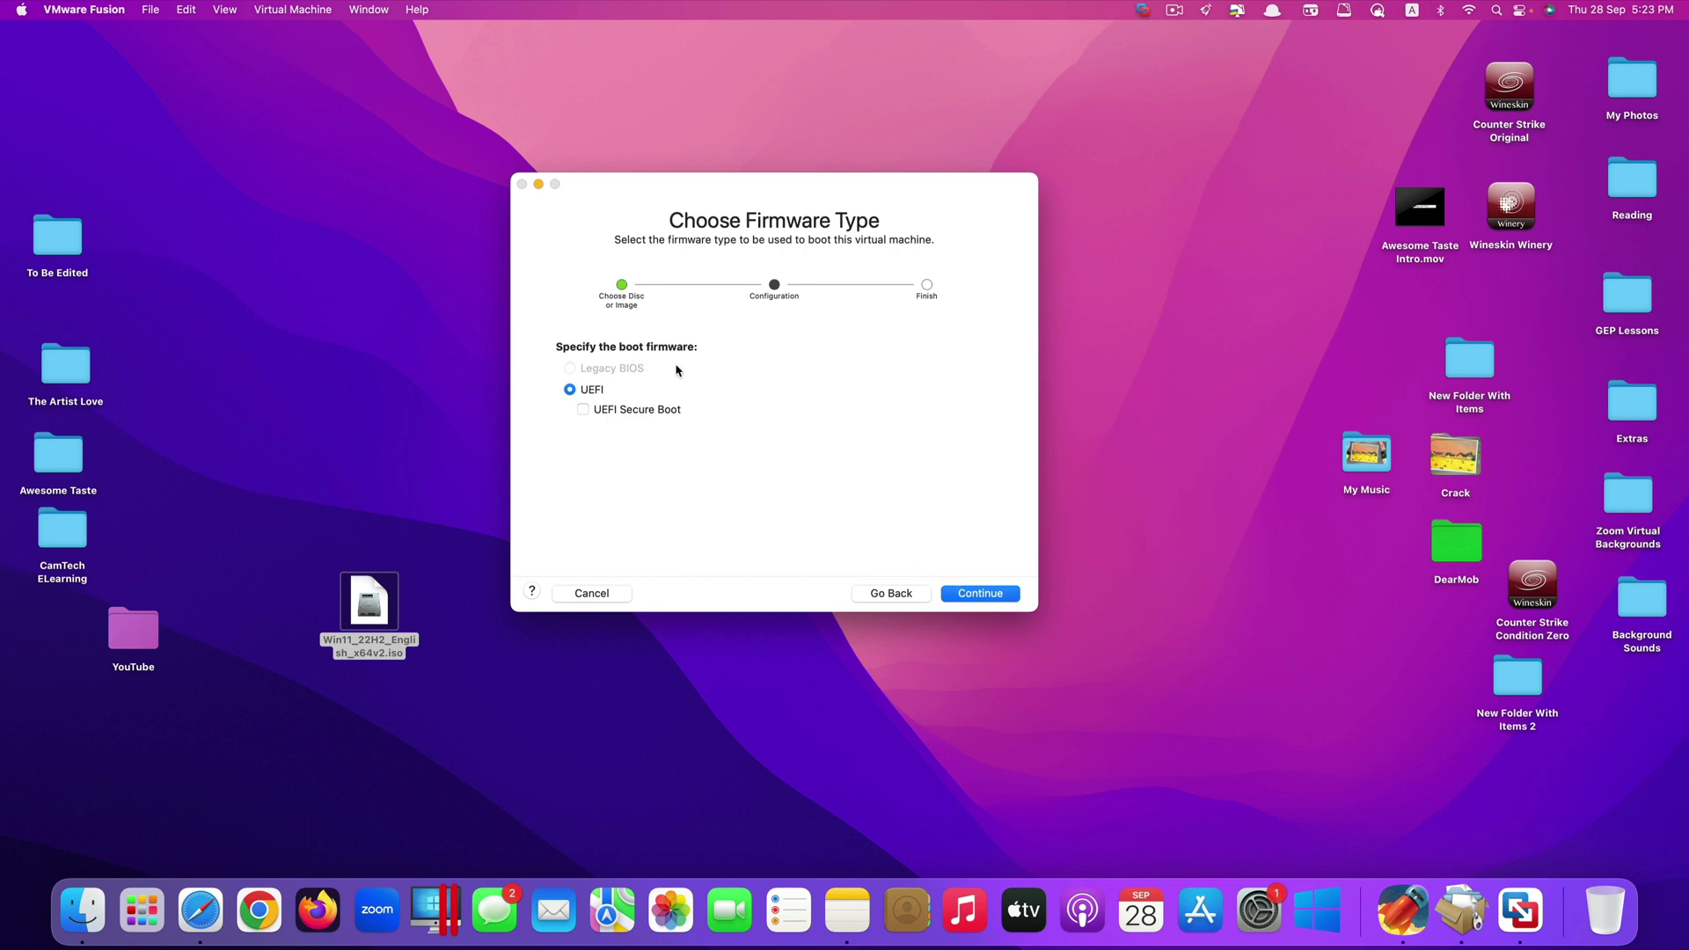
{"action": "left_click", "coordinate": [979, 594]}
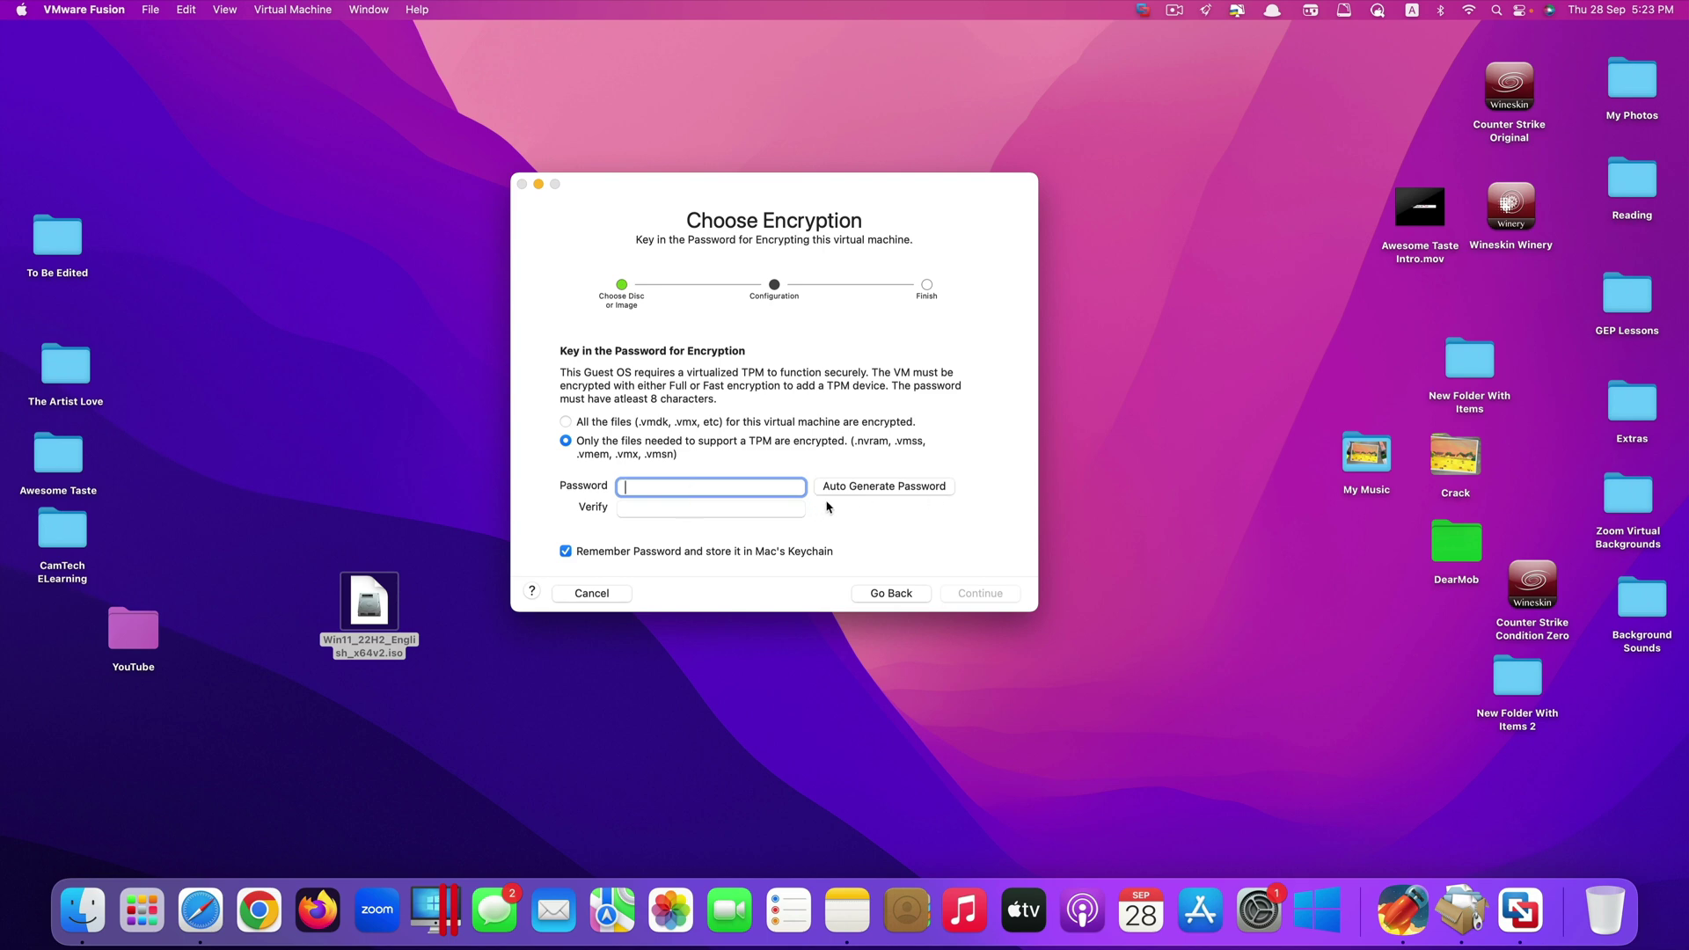
Step: Replace the auto-generated TPM encryption password with your own, entered twice, and continue to the summary
{"action": "left_click", "coordinate": [862, 493]}
{"action": "double_click", "coordinate": [770, 528]}
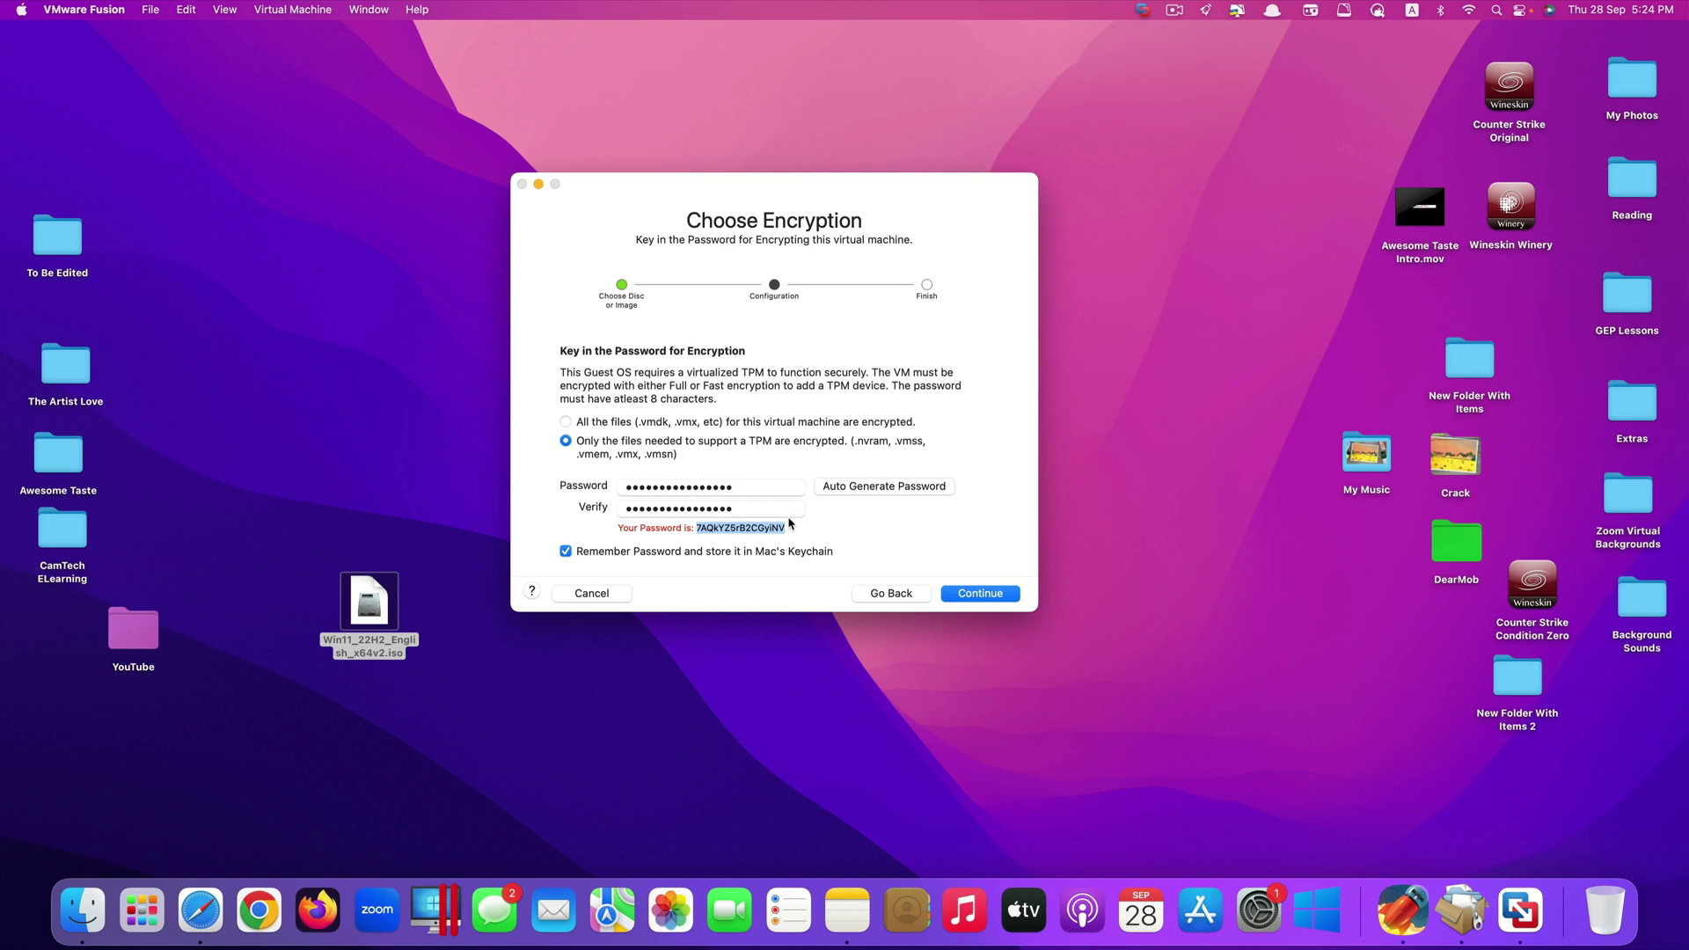
{"action": "key", "text": "Tab"}
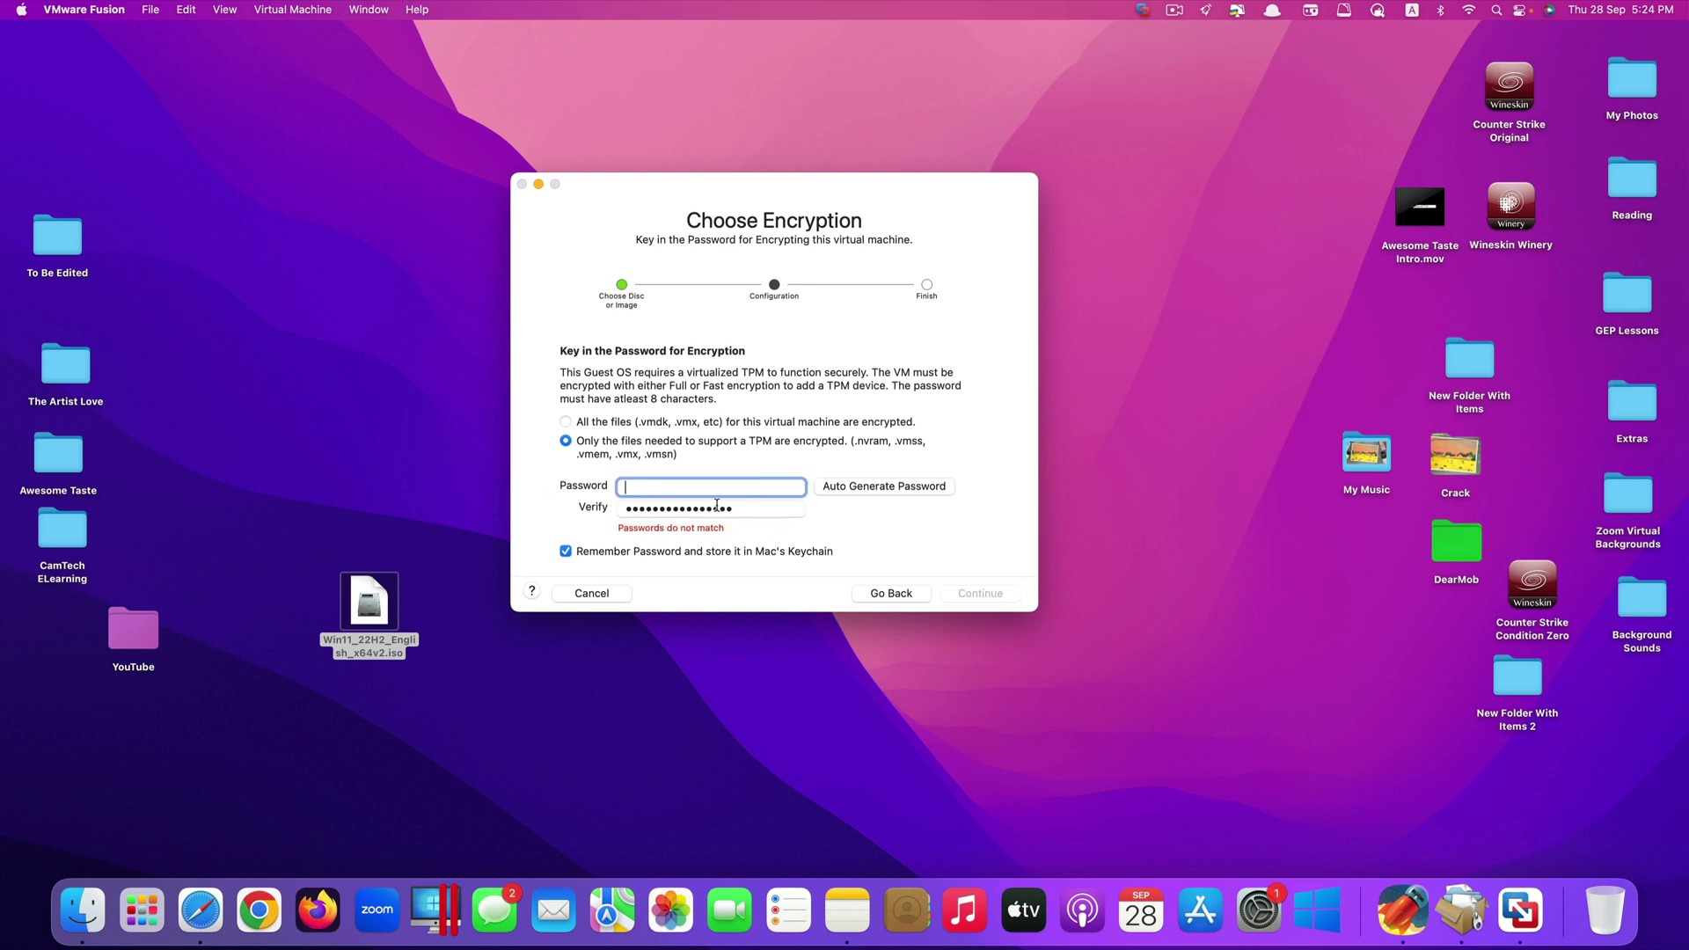
{"action": "key", "text": "Tab"}
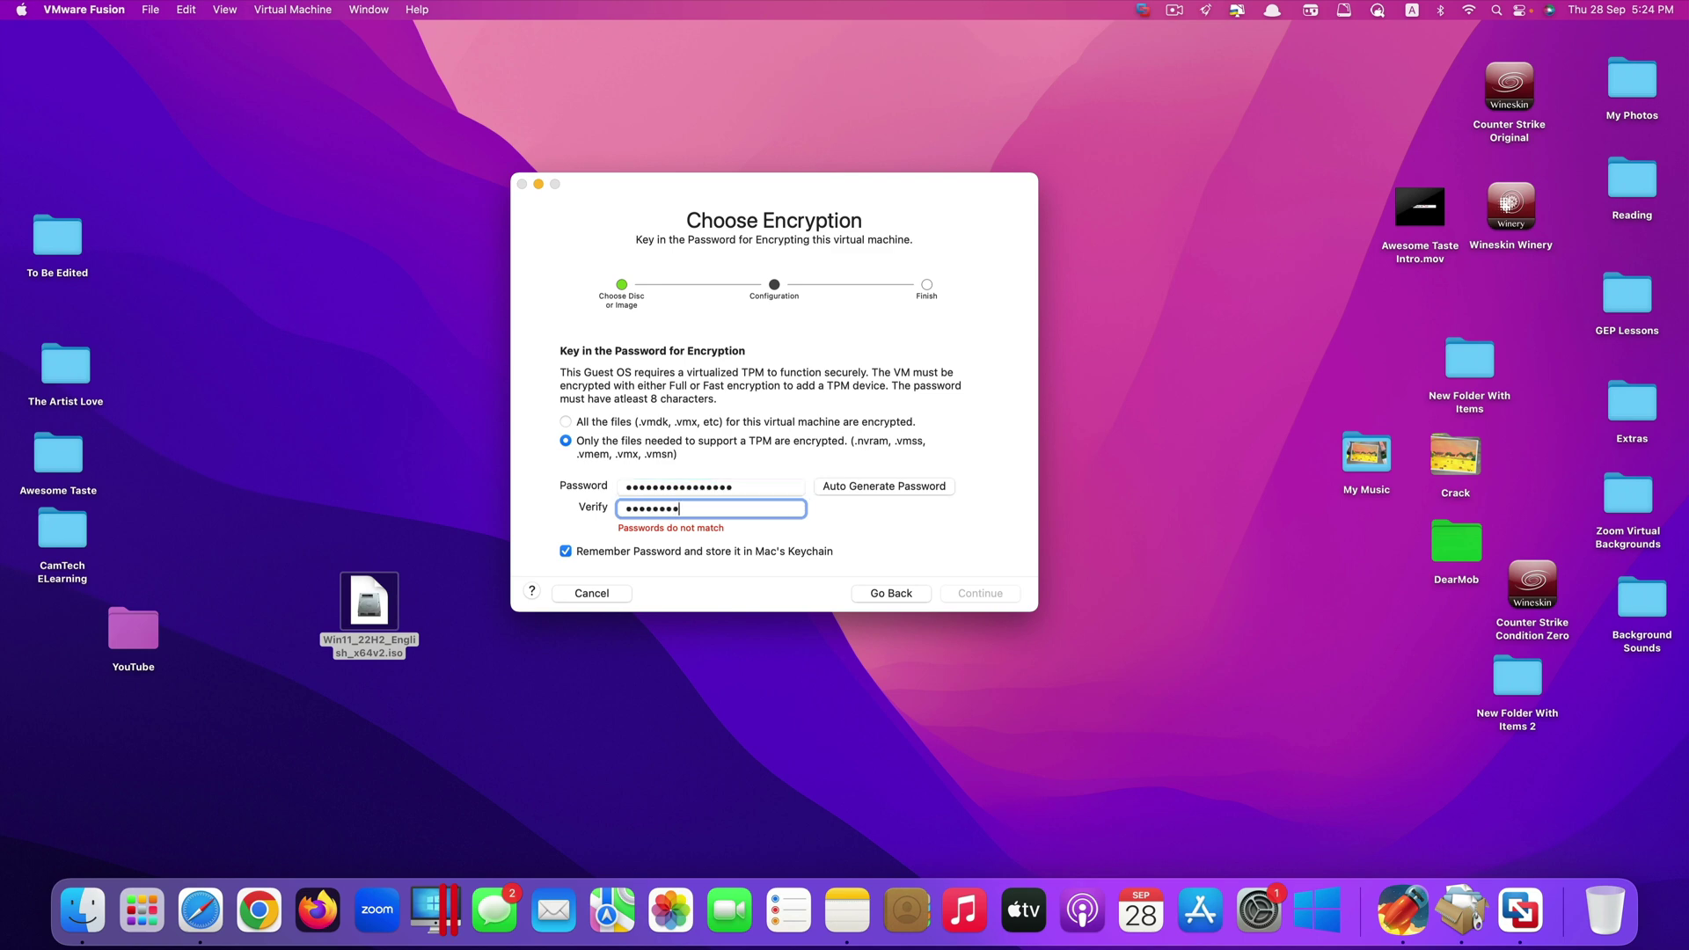
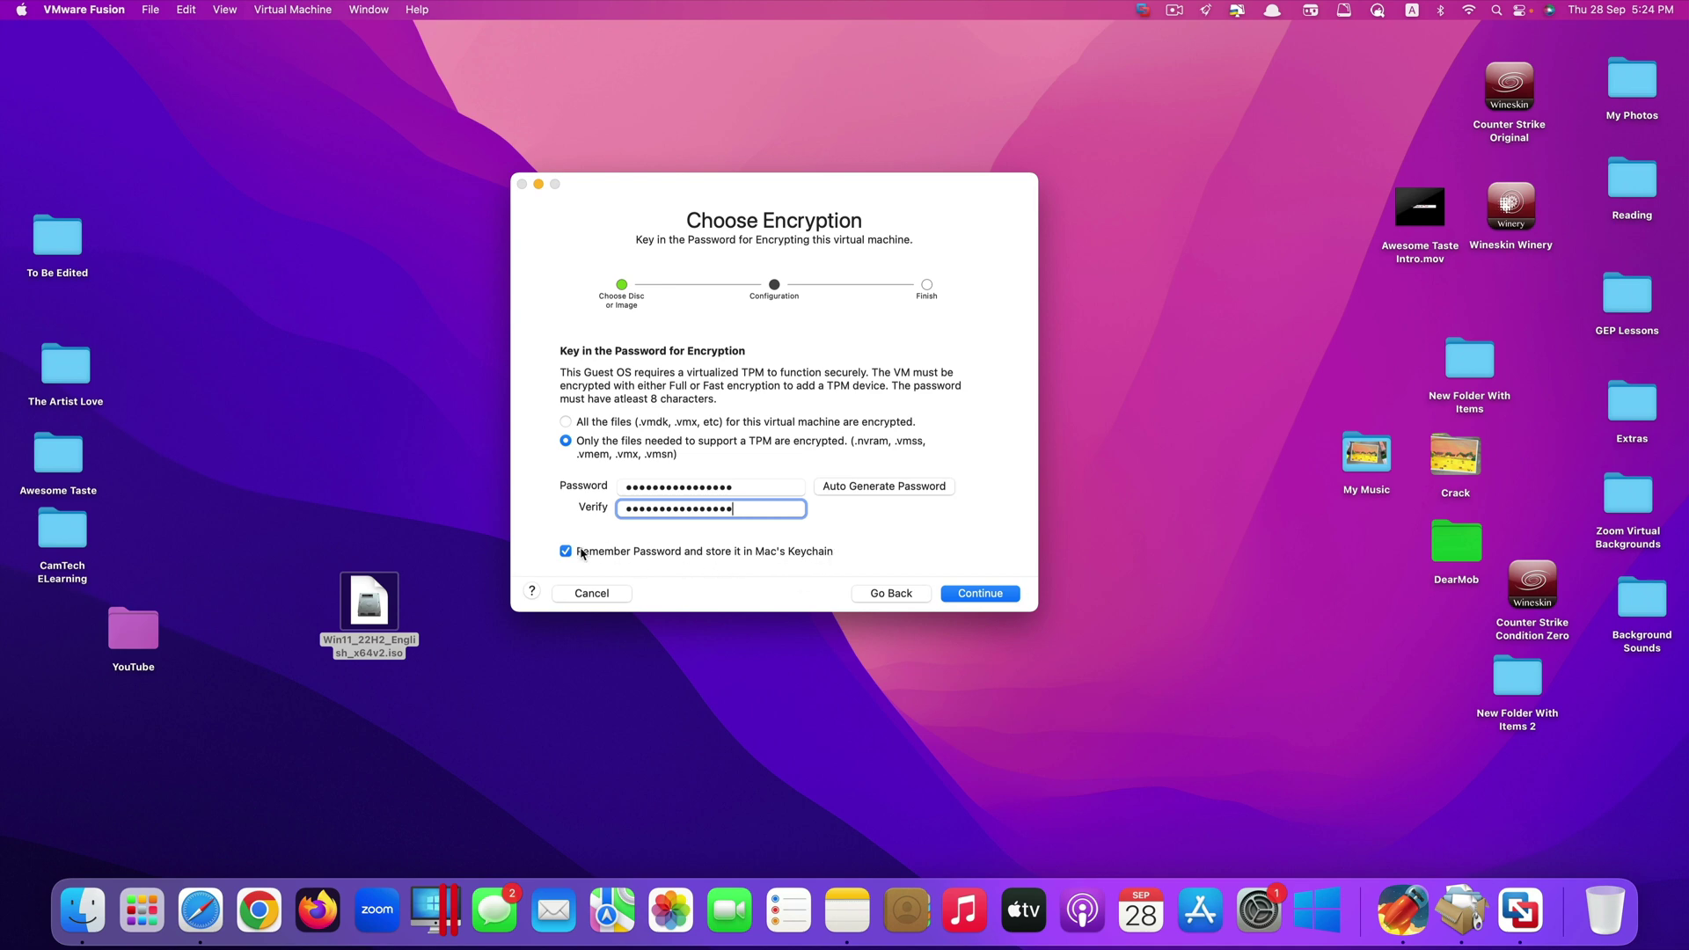
{"action": "left_click", "coordinate": [982, 595]}
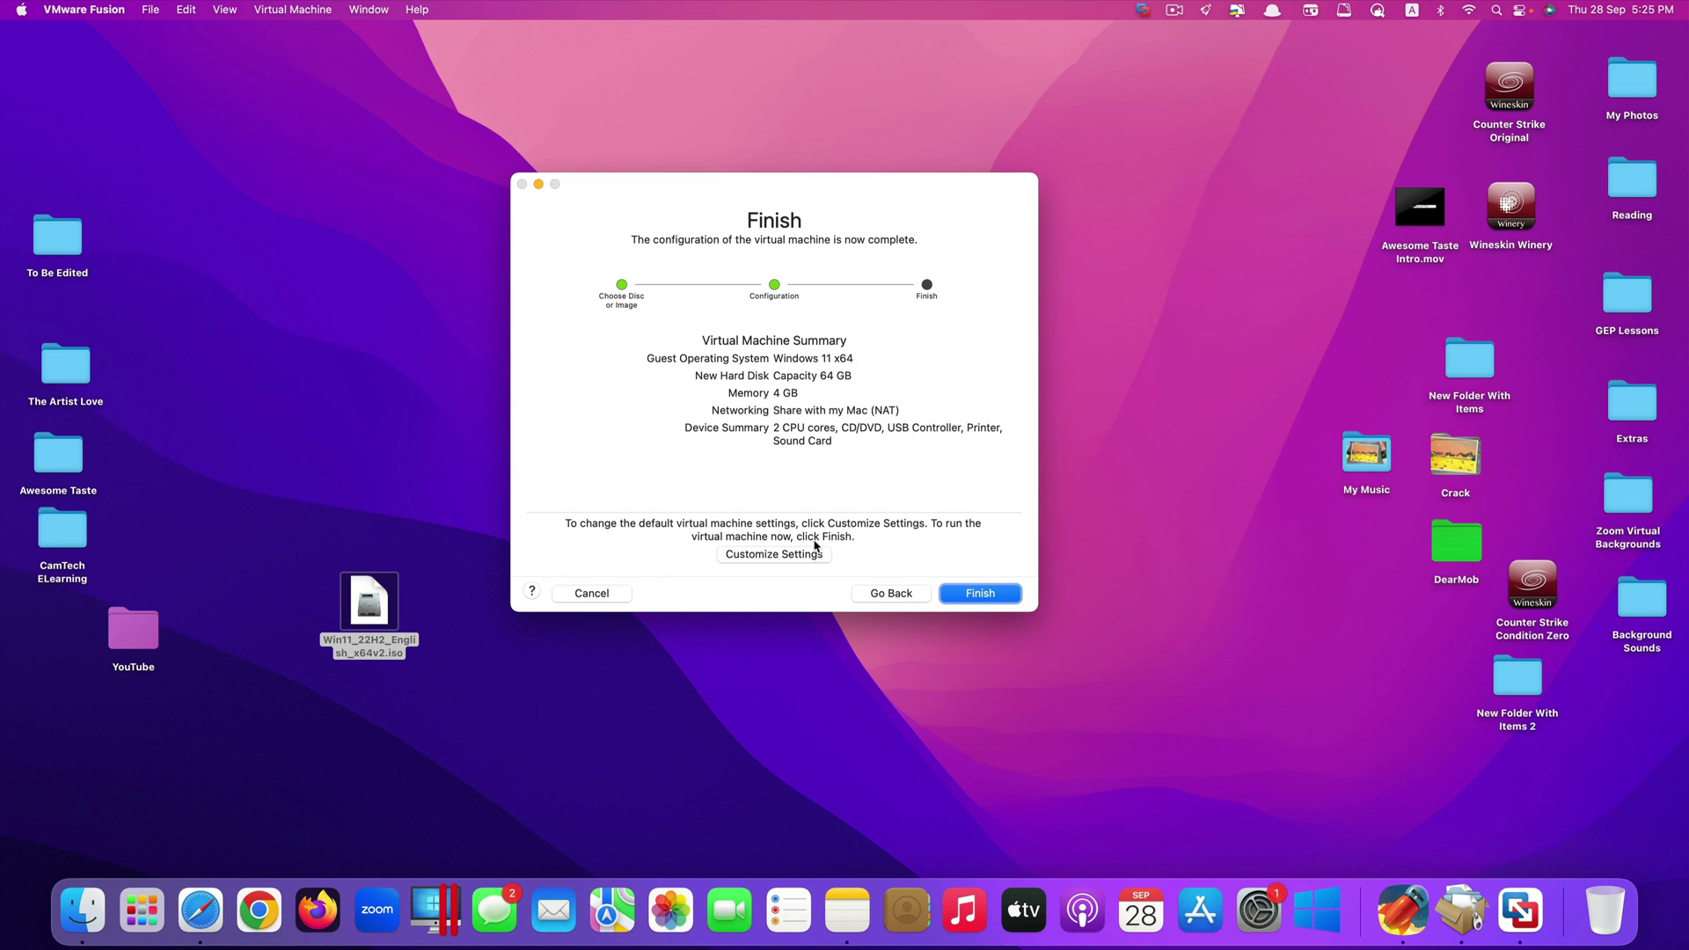
Step: Save the VM under its default name and give it 8000 MB of memory with 2 processor cores
{"action": "left_click", "coordinate": [817, 552]}
{"action": "left_click", "coordinate": [914, 479]}
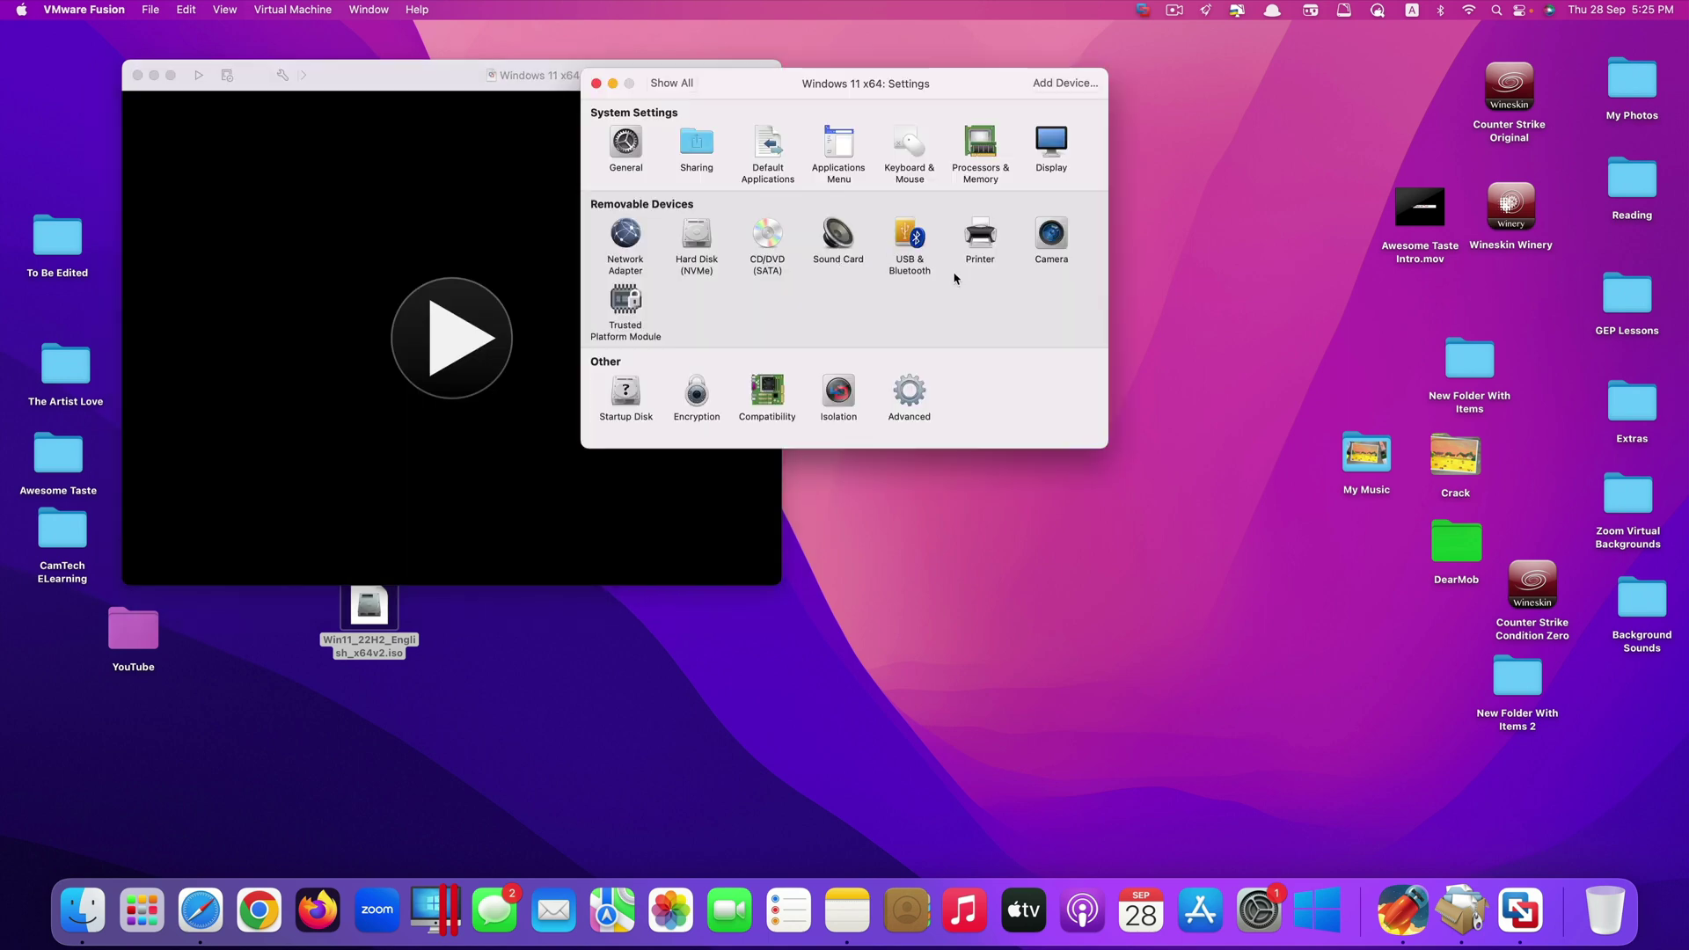
{"action": "left_click", "coordinate": [988, 150]}
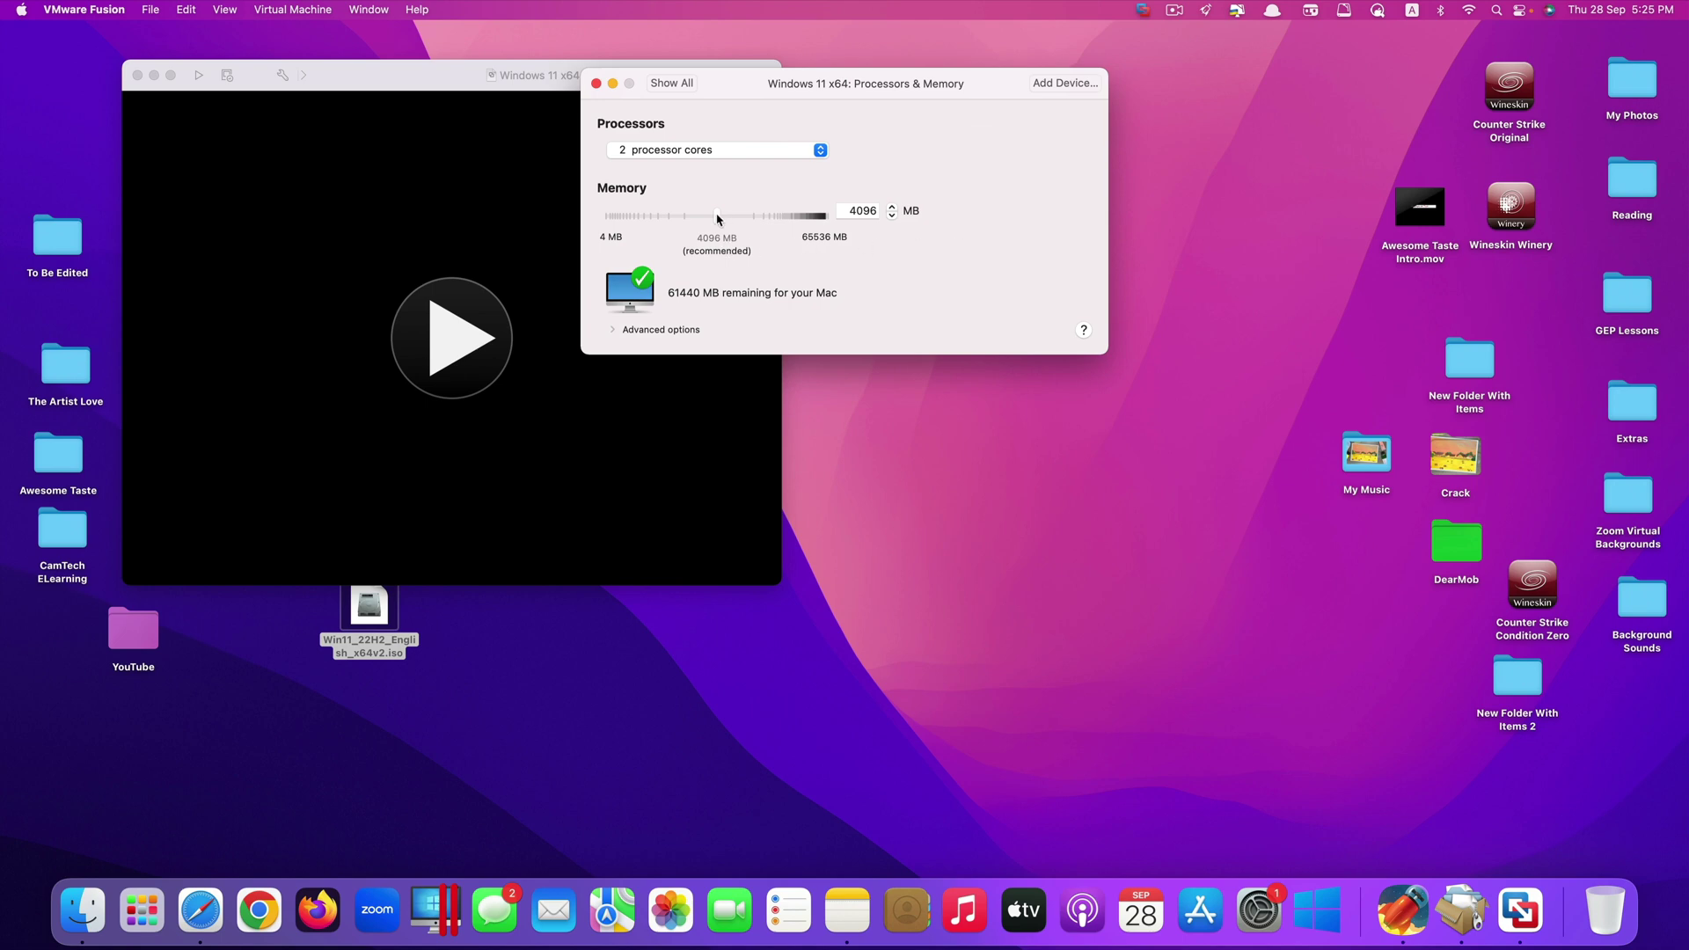
{"action": "left_click_drag", "start_coordinate": [718, 219], "coordinate": [773, 219]}
{"action": "type", "text": "8000"}
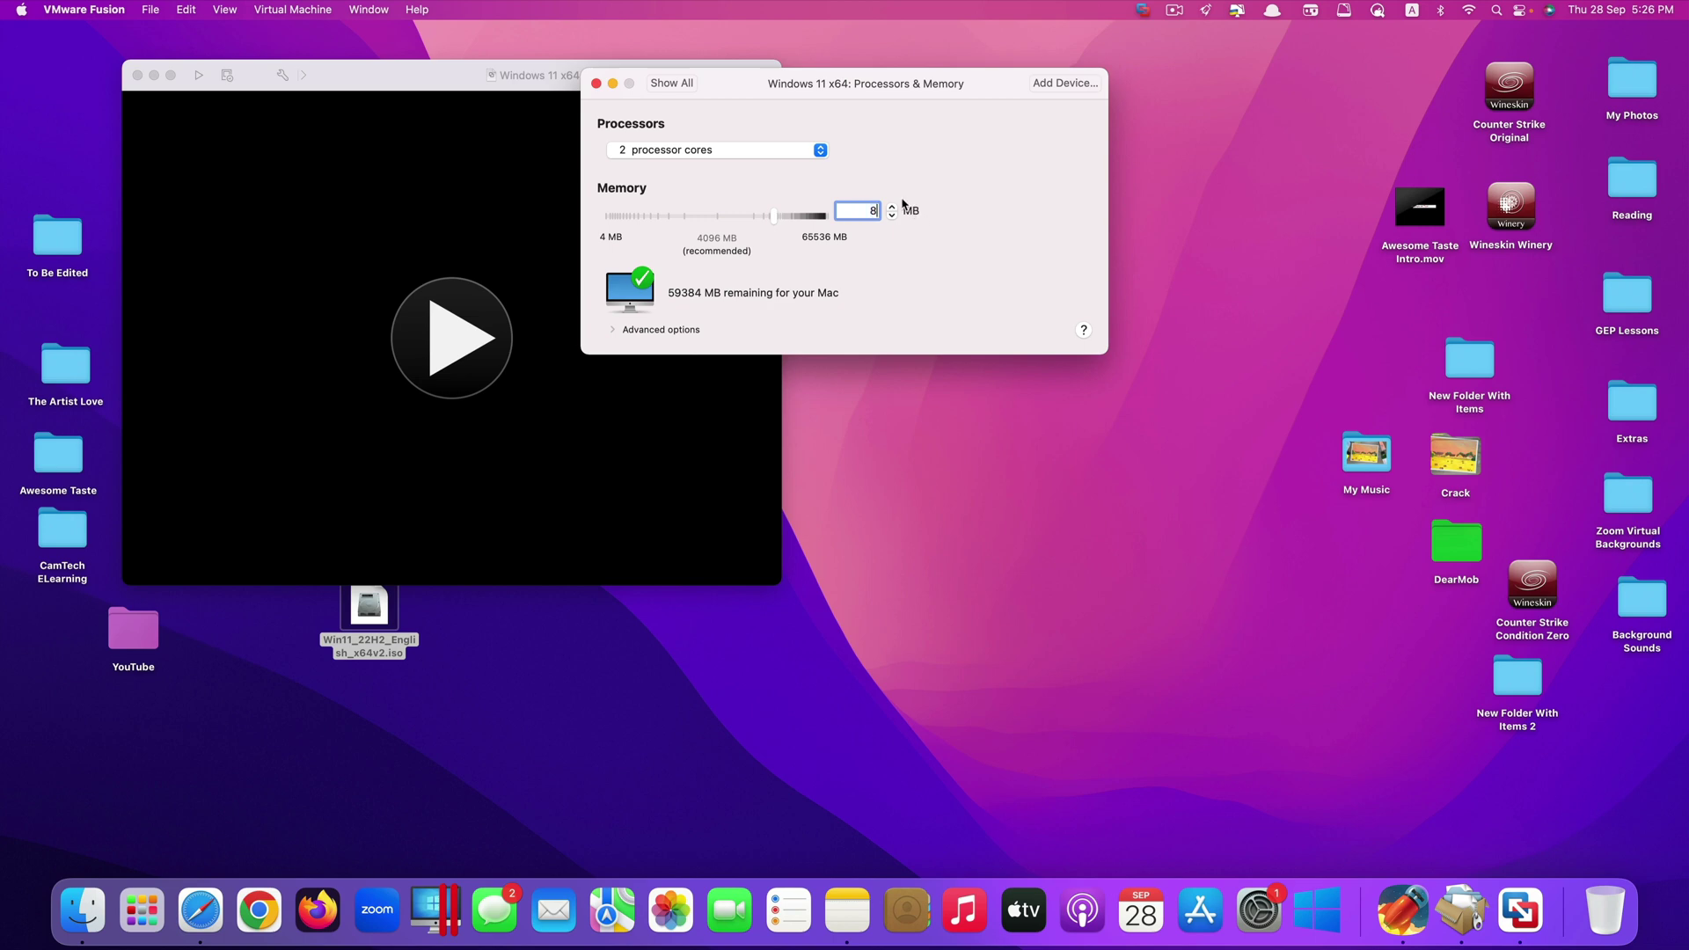
{"action": "left_click", "coordinate": [656, 149]}
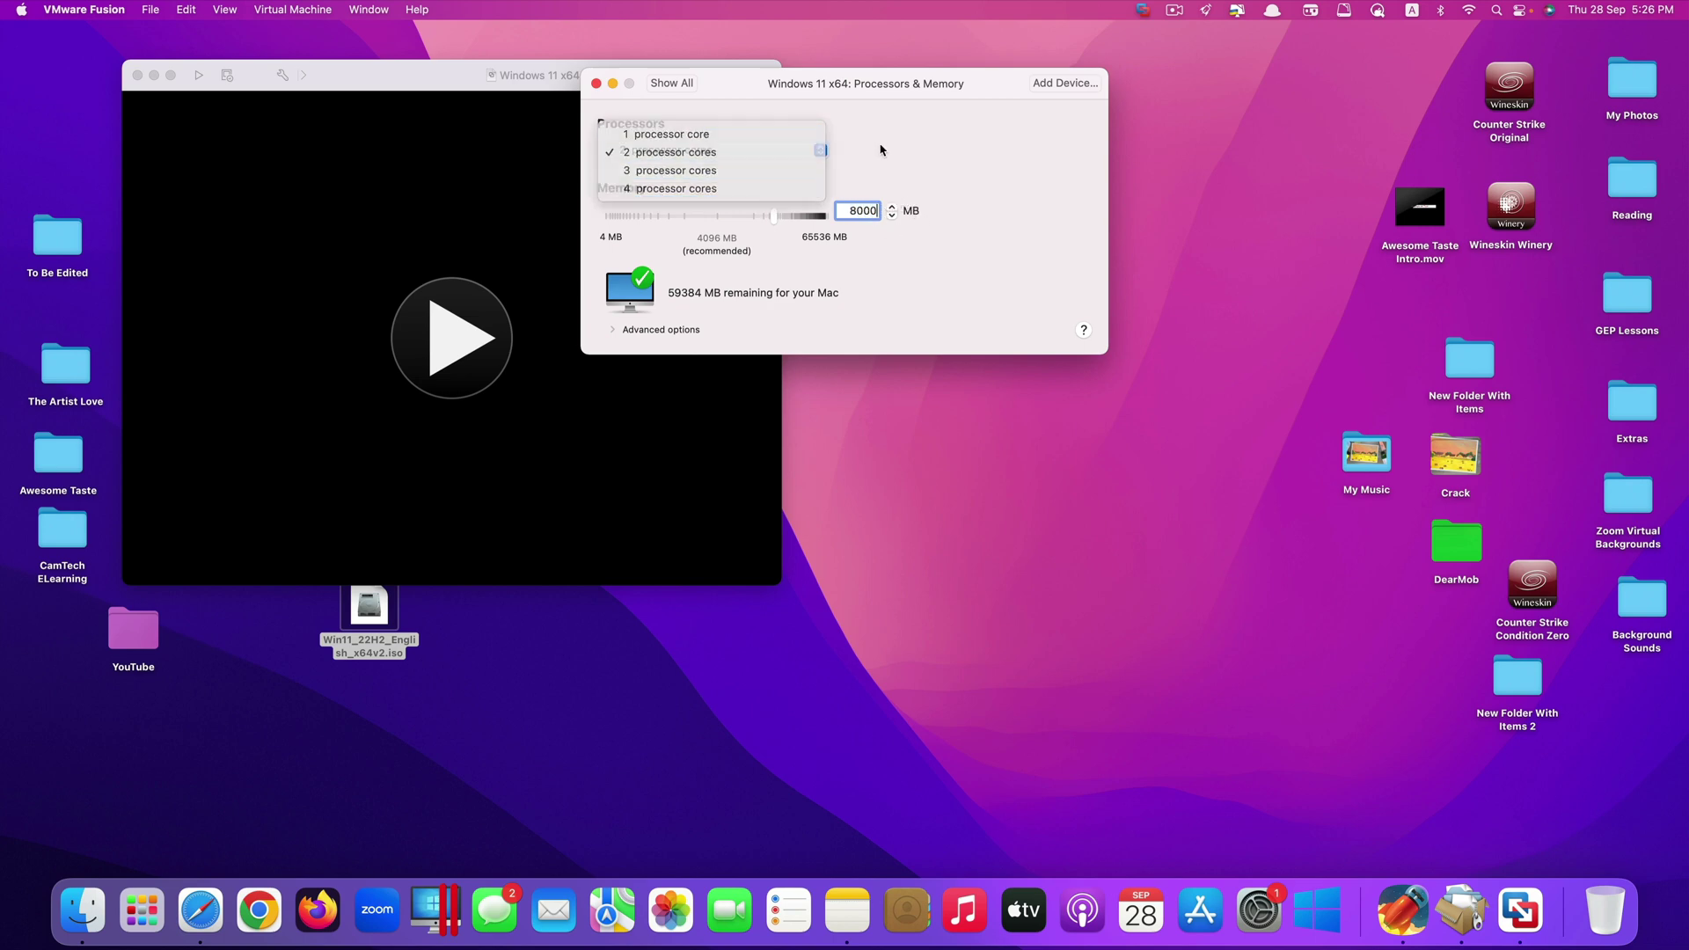
{"action": "left_click", "coordinate": [880, 150]}
{"action": "left_click", "coordinate": [664, 83]}
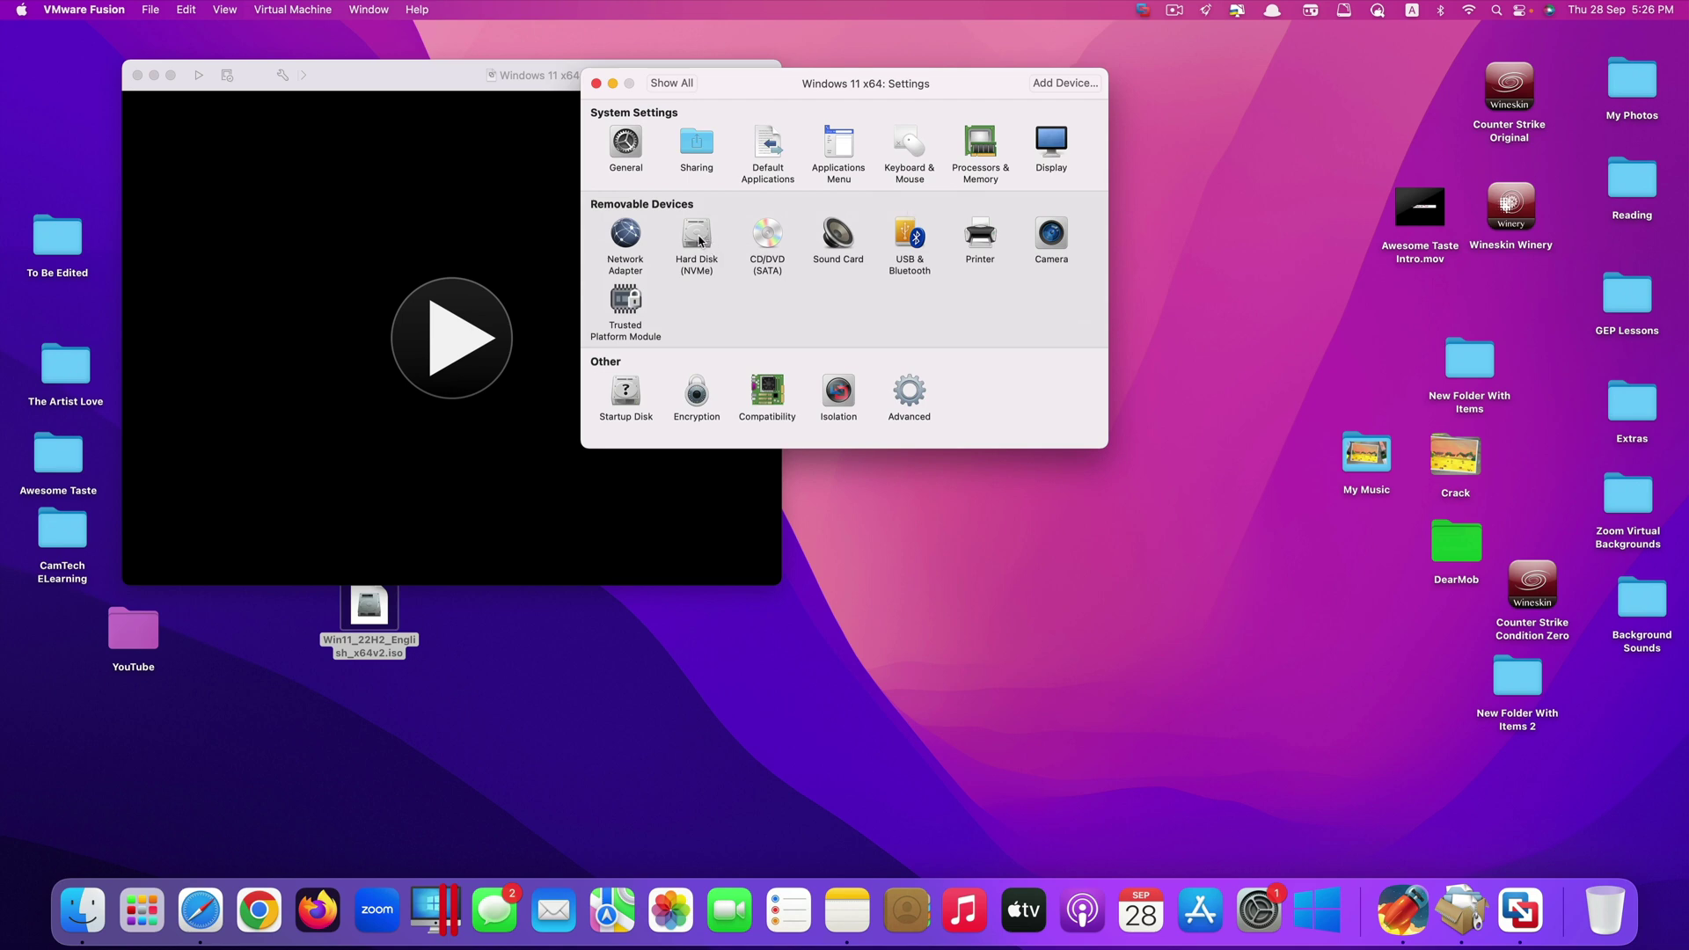
Step: Enlarge the virtual hard disk to about 91 GB and apply the change
{"action": "left_click", "coordinate": [698, 238]}
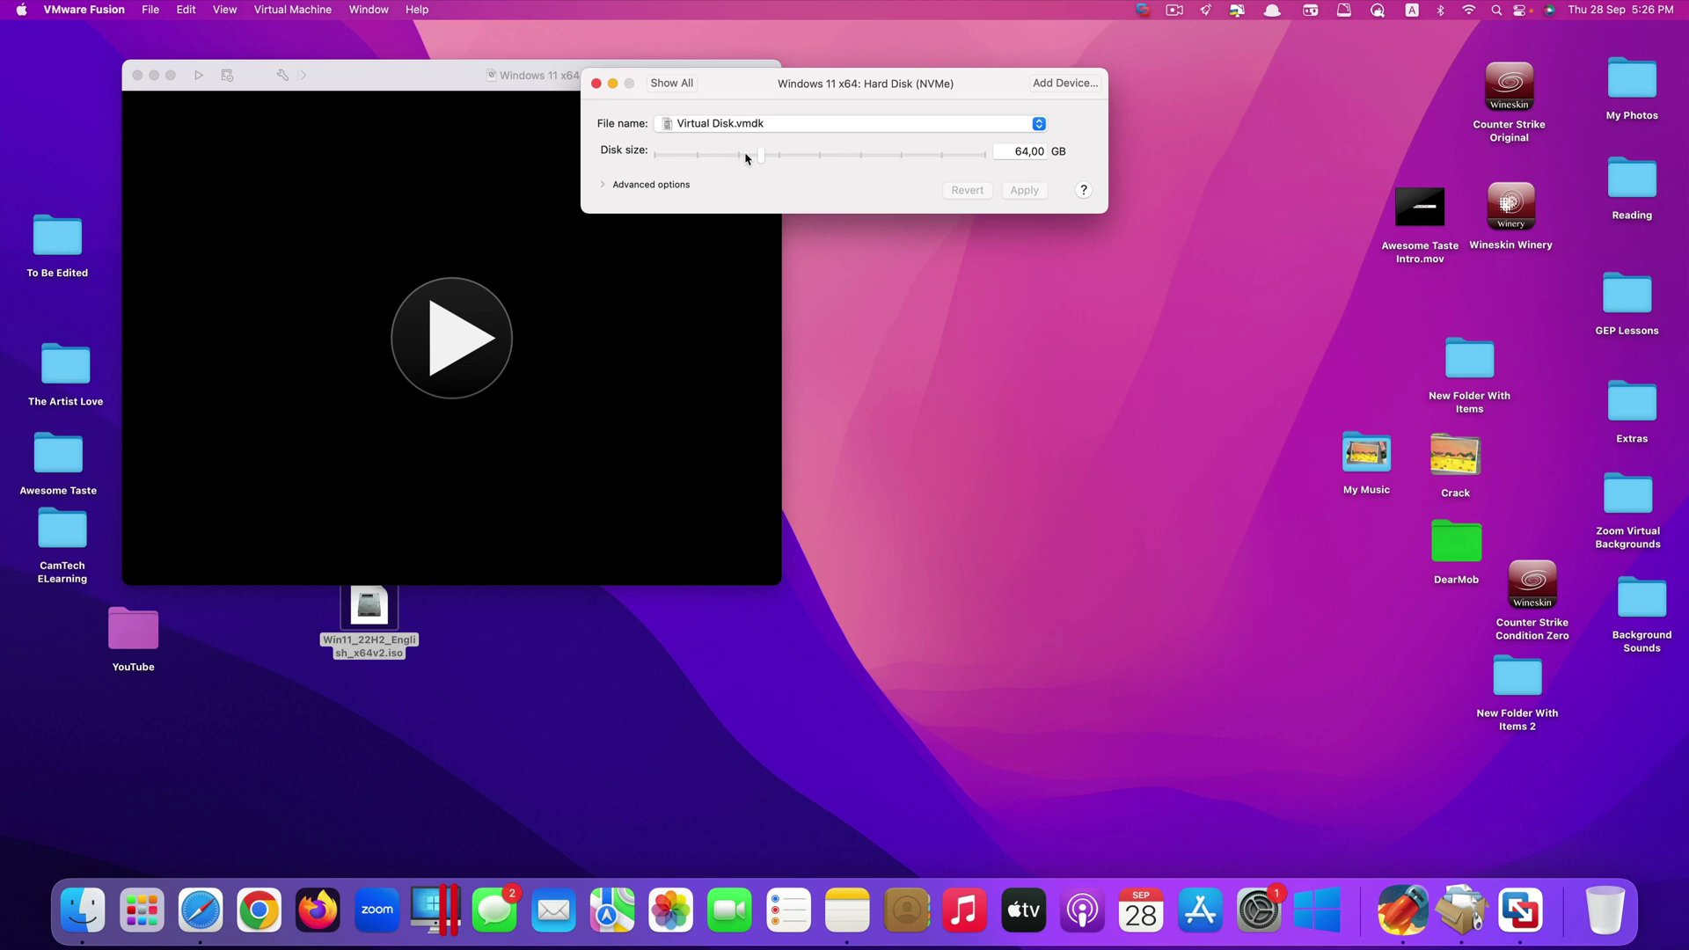
{"action": "left_click_drag", "start_coordinate": [760, 154], "coordinate": [806, 163]}
{"action": "left_click", "coordinate": [1021, 191]}
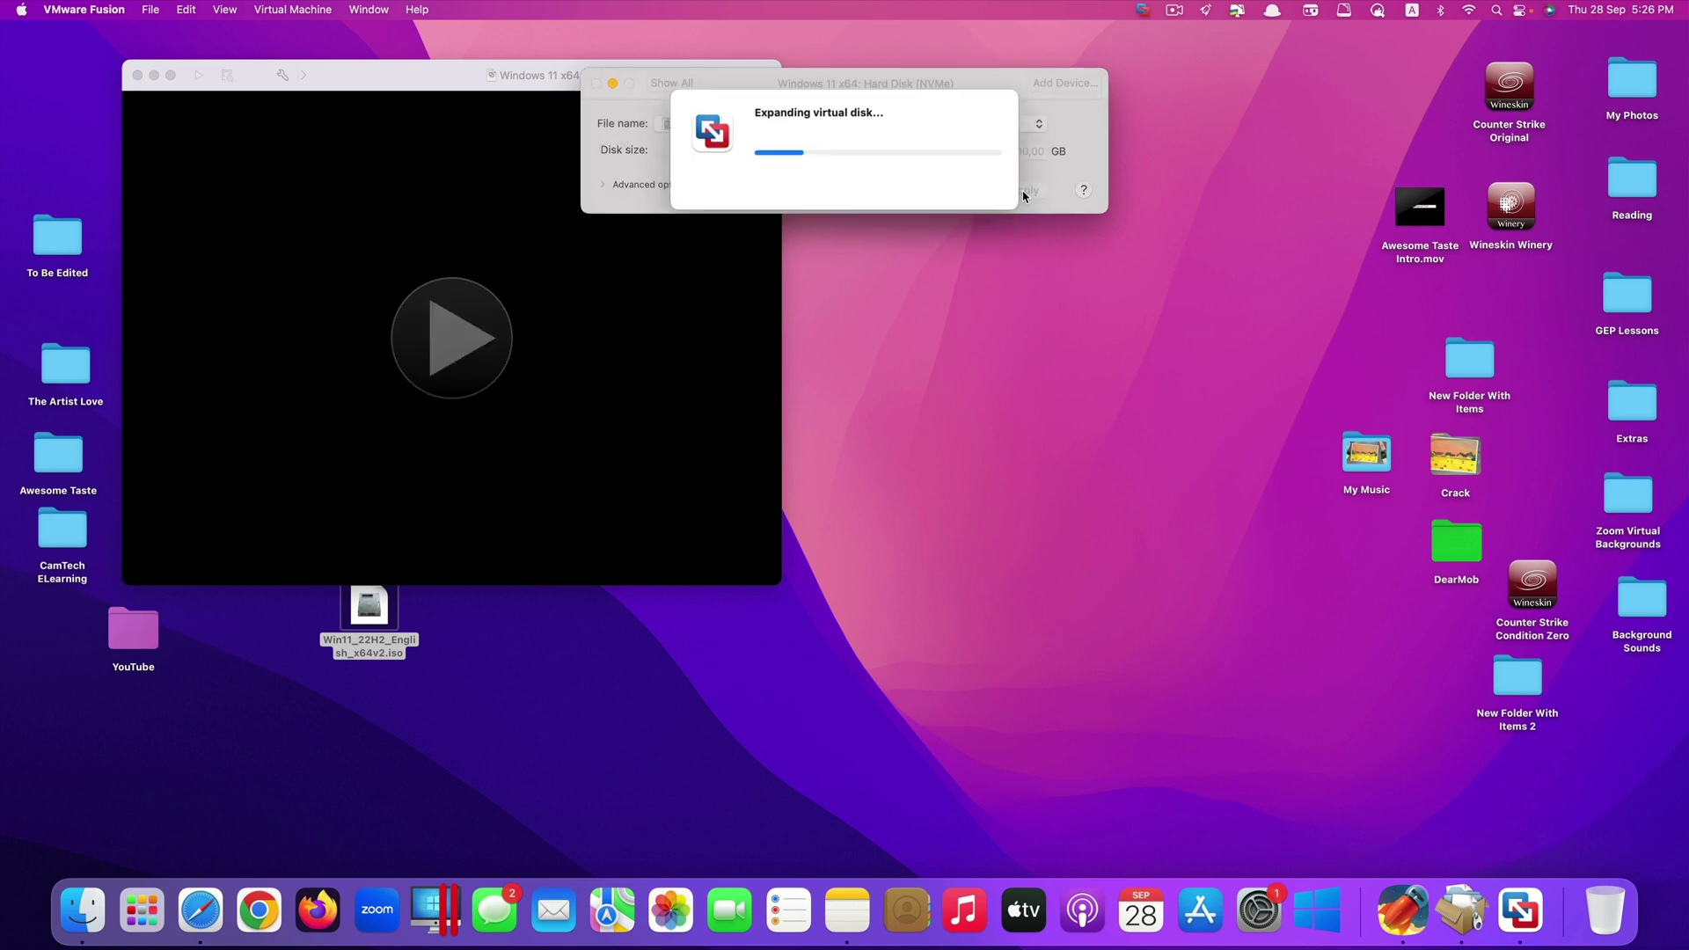
{"action": "left_click", "coordinate": [672, 85]}
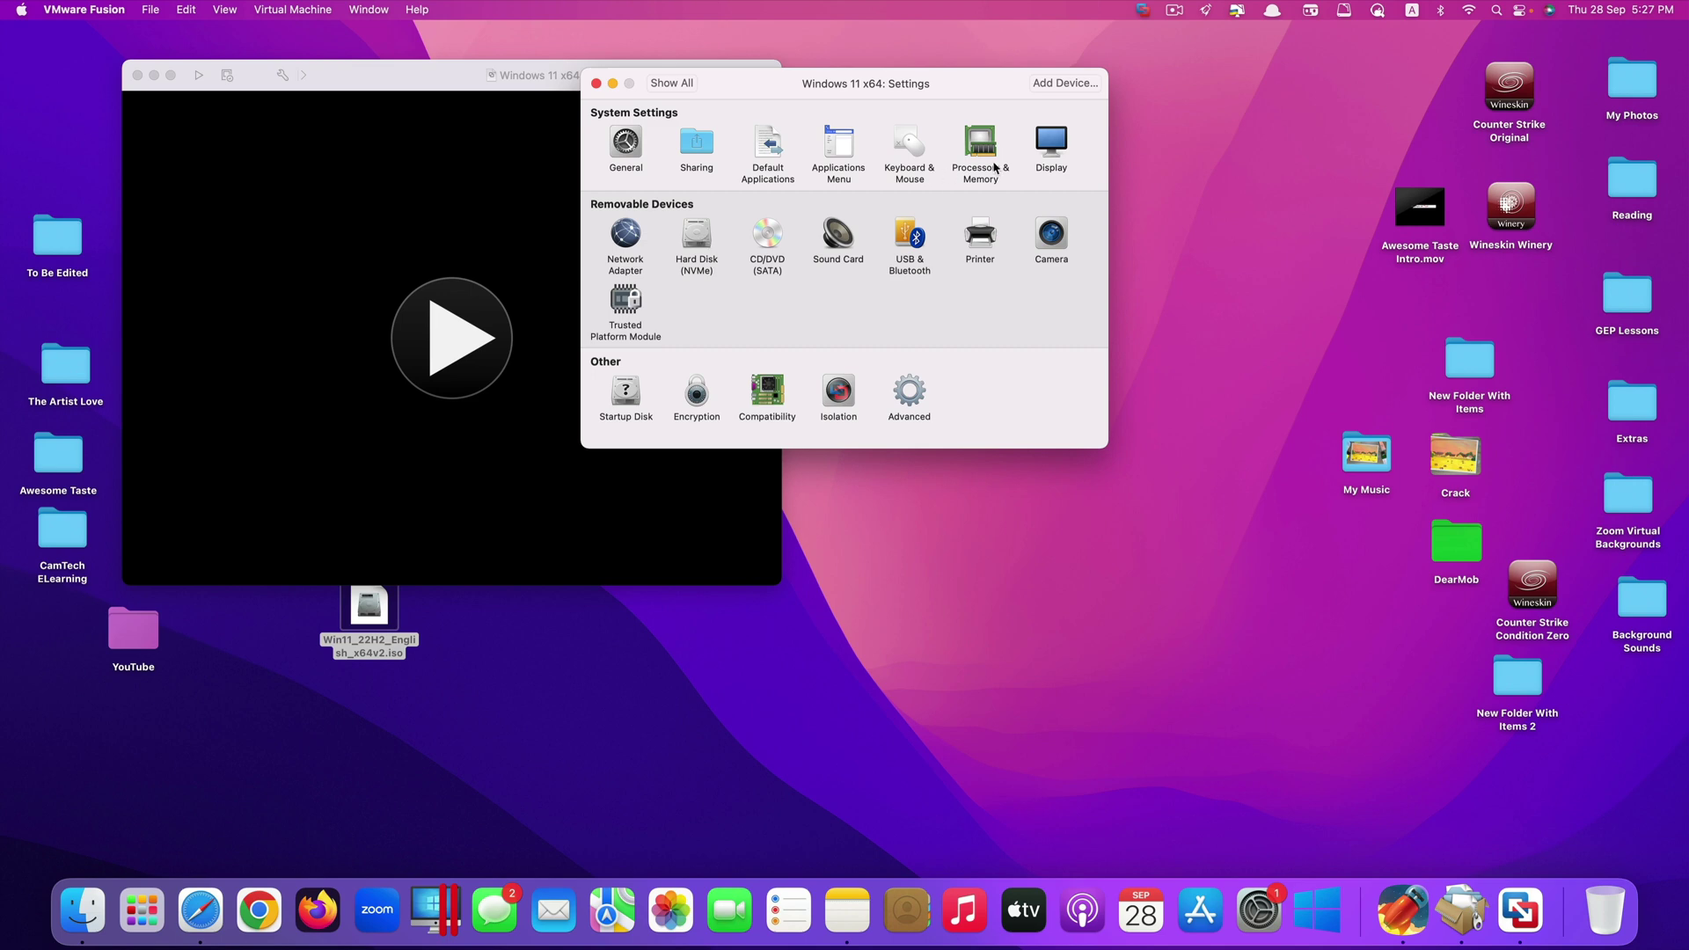
Step: Close Settings, power on the Windows 11 VM, dismiss the mitigations warning, and boot from the installer disc
{"action": "left_click", "coordinate": [596, 83]}
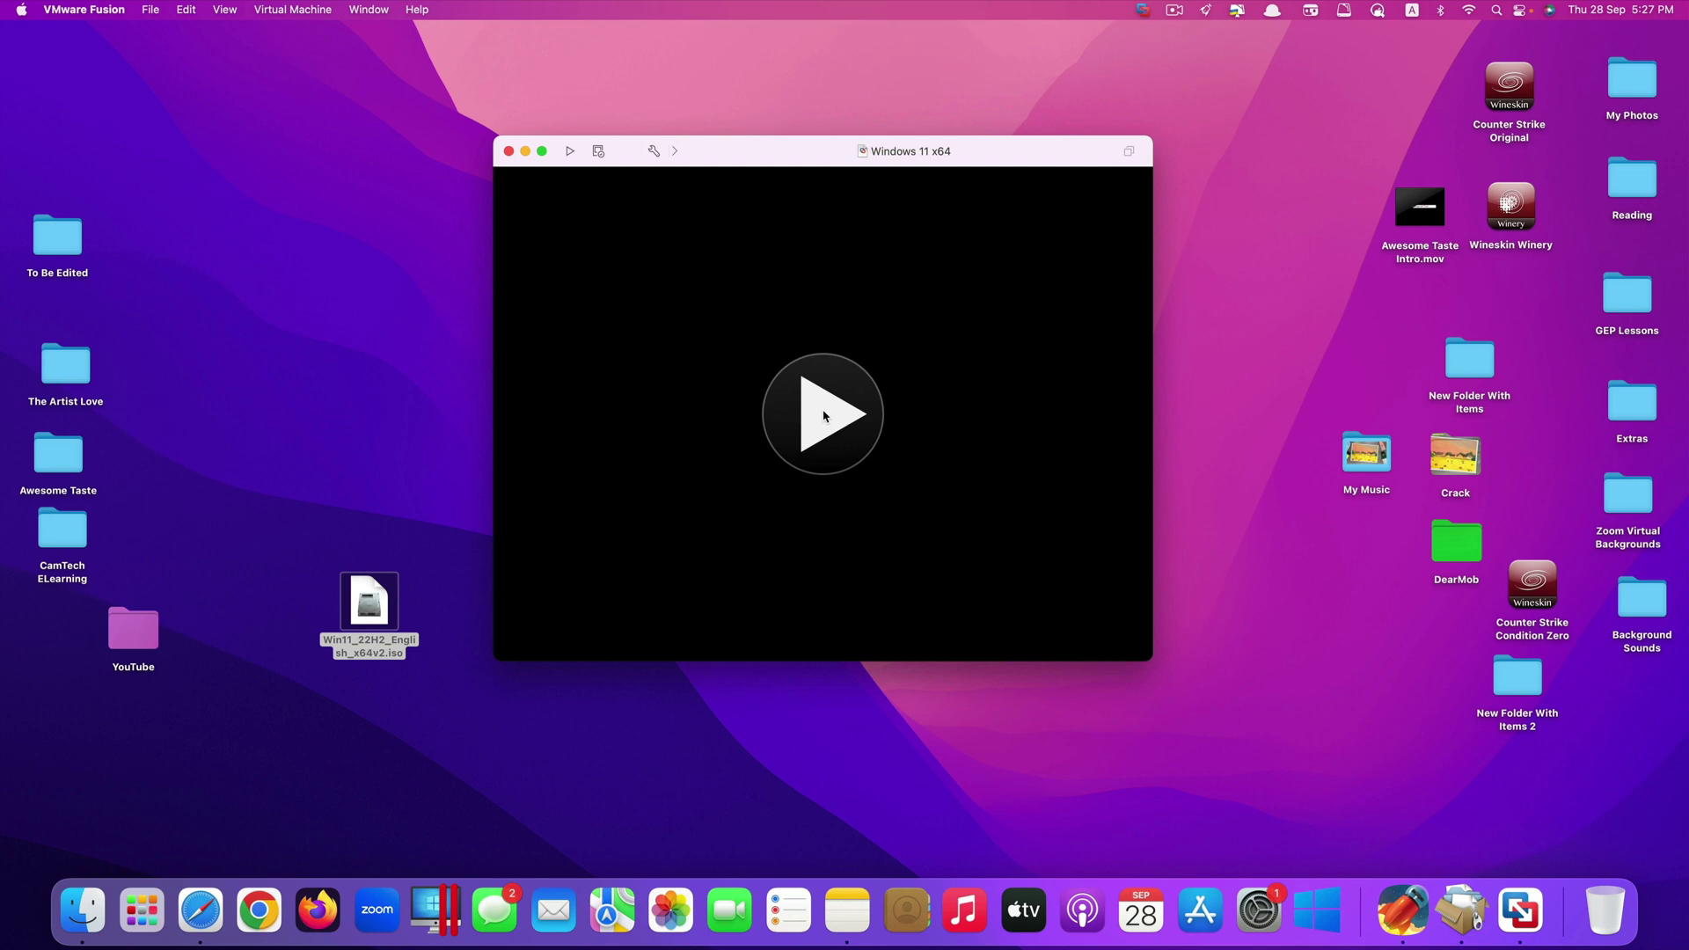
{"action": "left_click", "coordinate": [819, 425]}
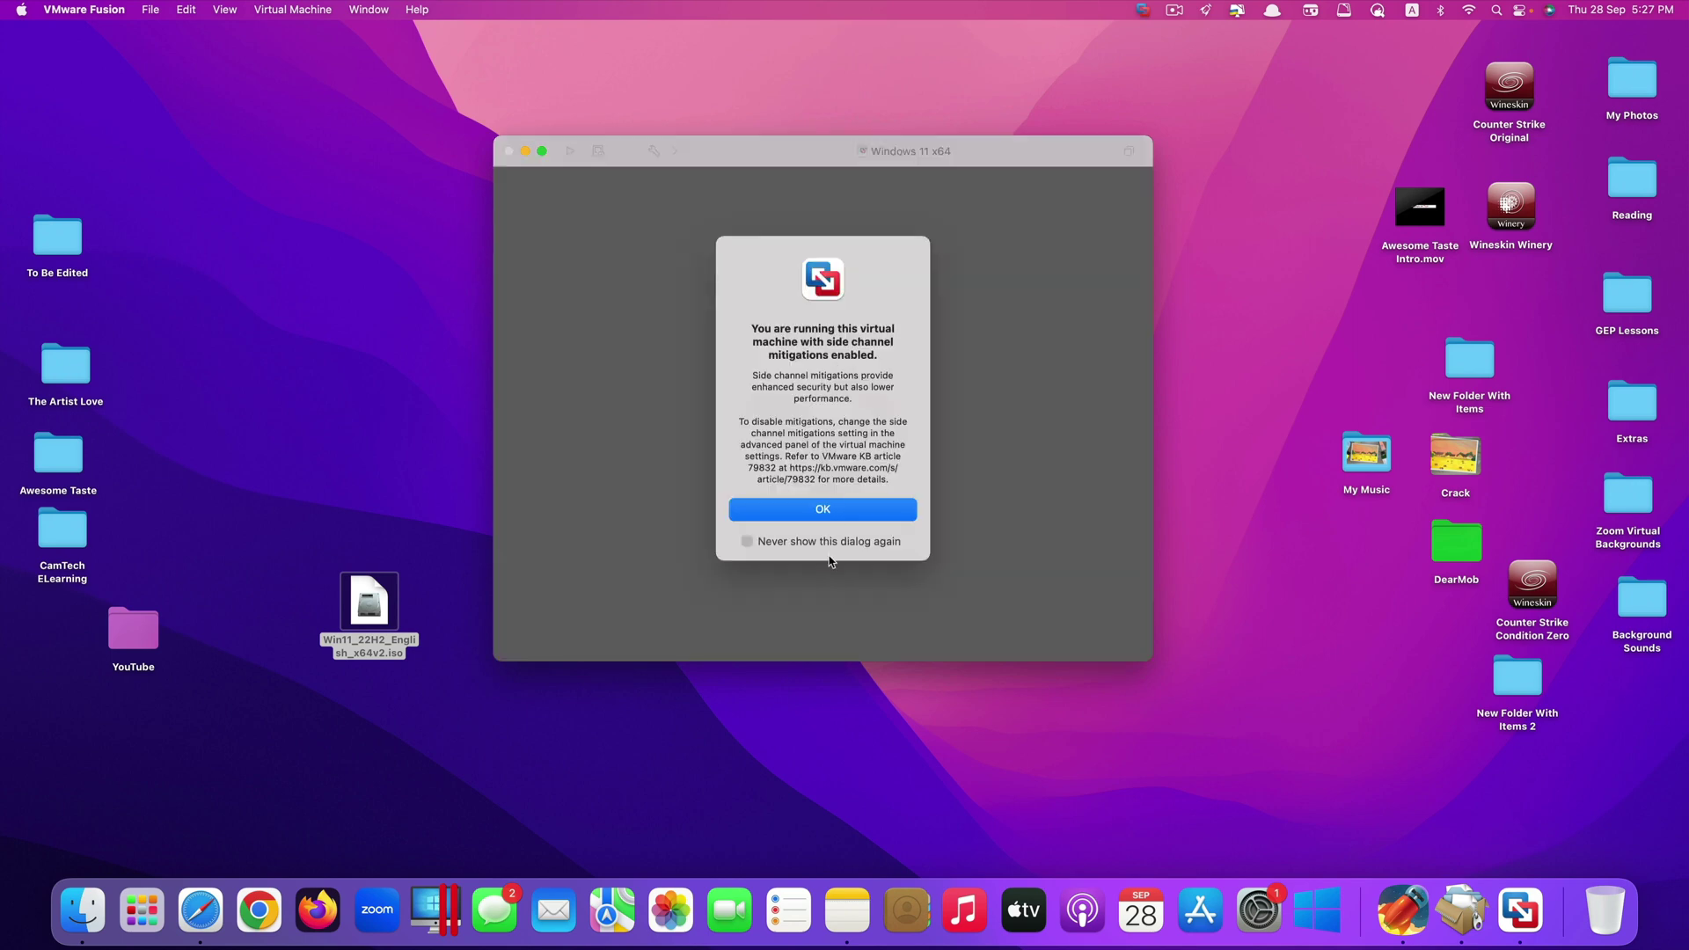
{"action": "left_click", "coordinate": [840, 513]}
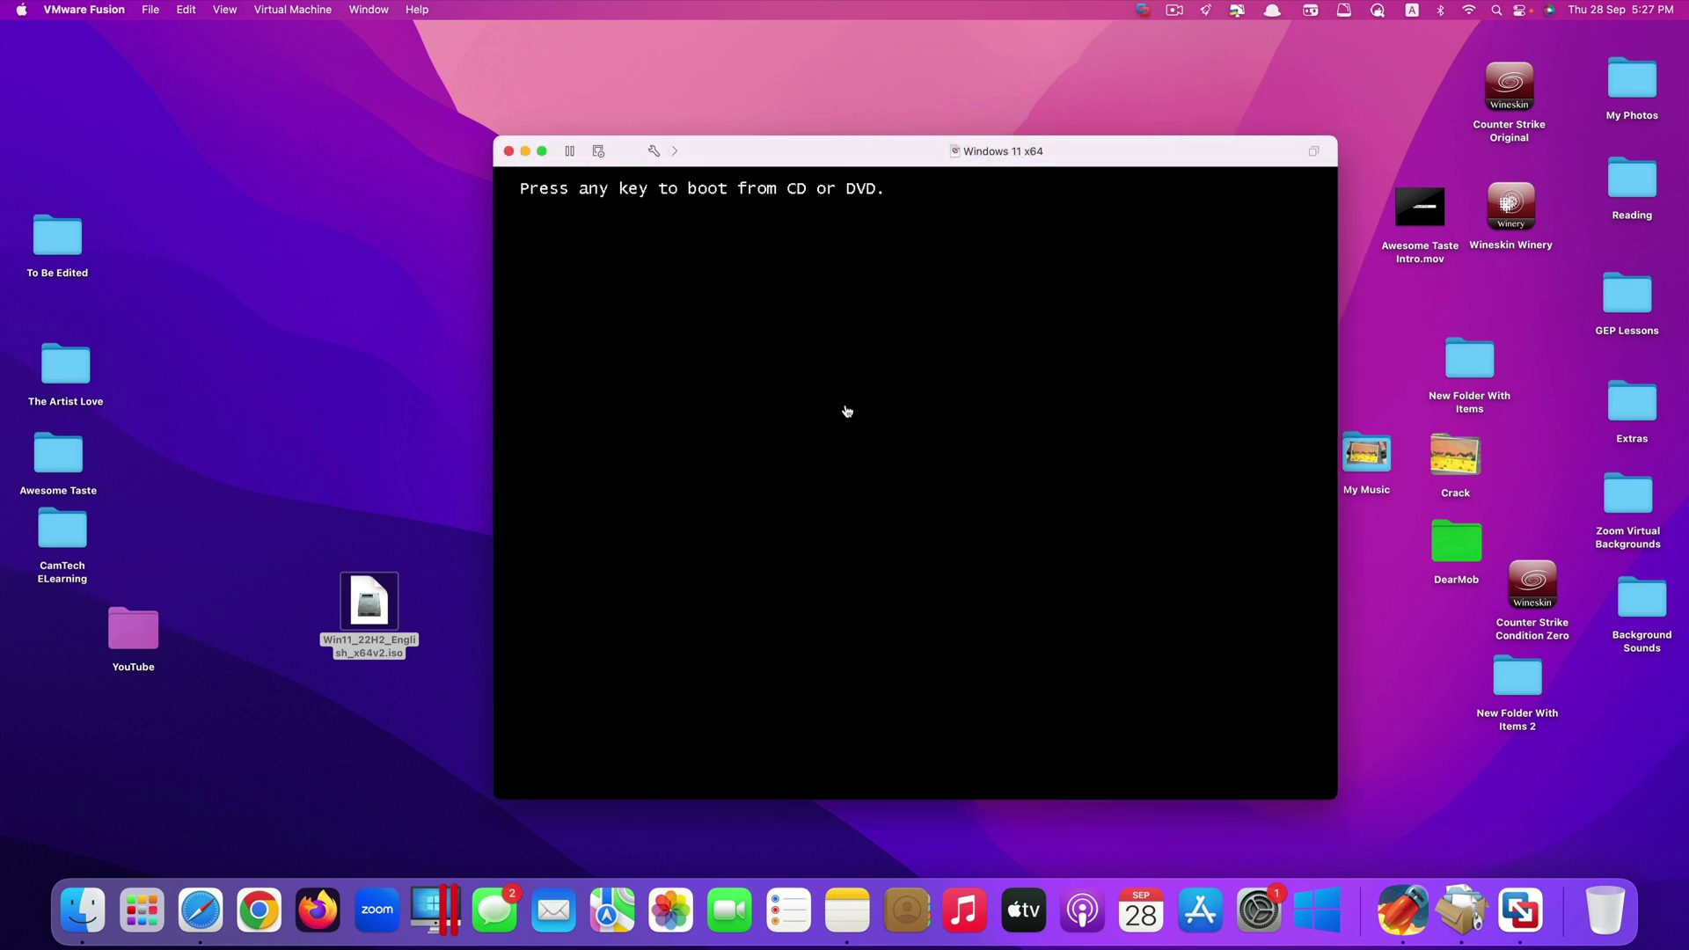
{"action": "left_click", "coordinate": [848, 414]}
{"action": "key", "text": "Return"}
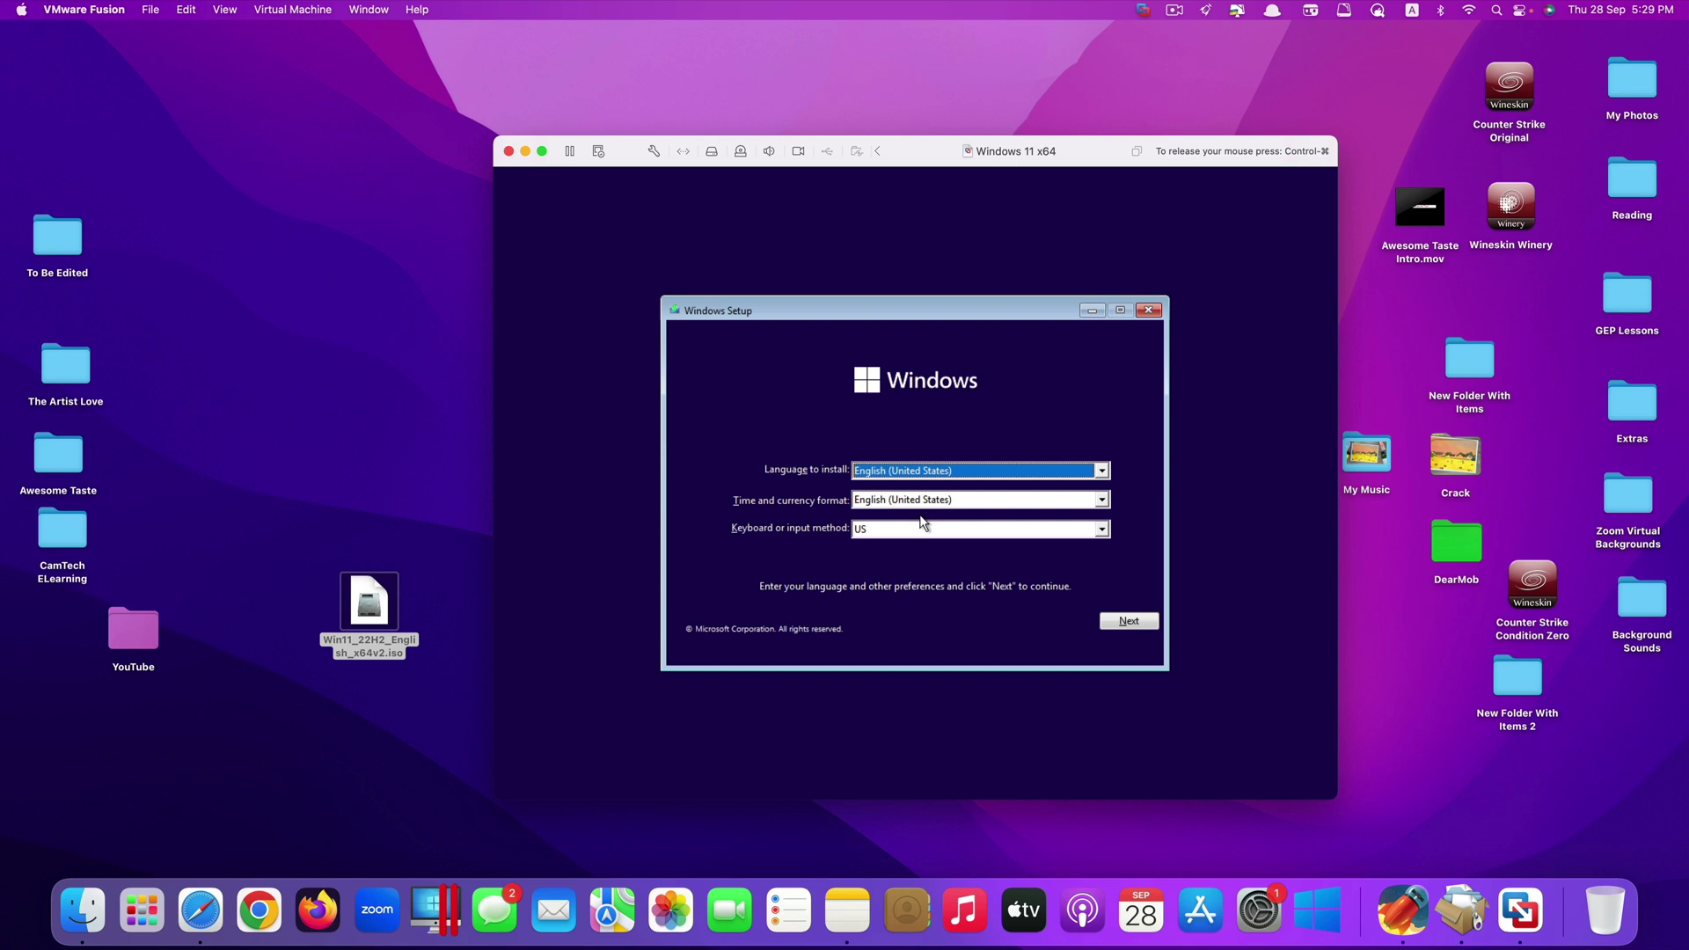
Step: Choose the United States-International keyboard in Windows Setup, continue, and select Install now
{"action": "left_click", "coordinate": [1053, 527]}
{"action": "scroll", "coordinate": [982, 600], "scroll_direction": "up", "scroll_amount": 2}
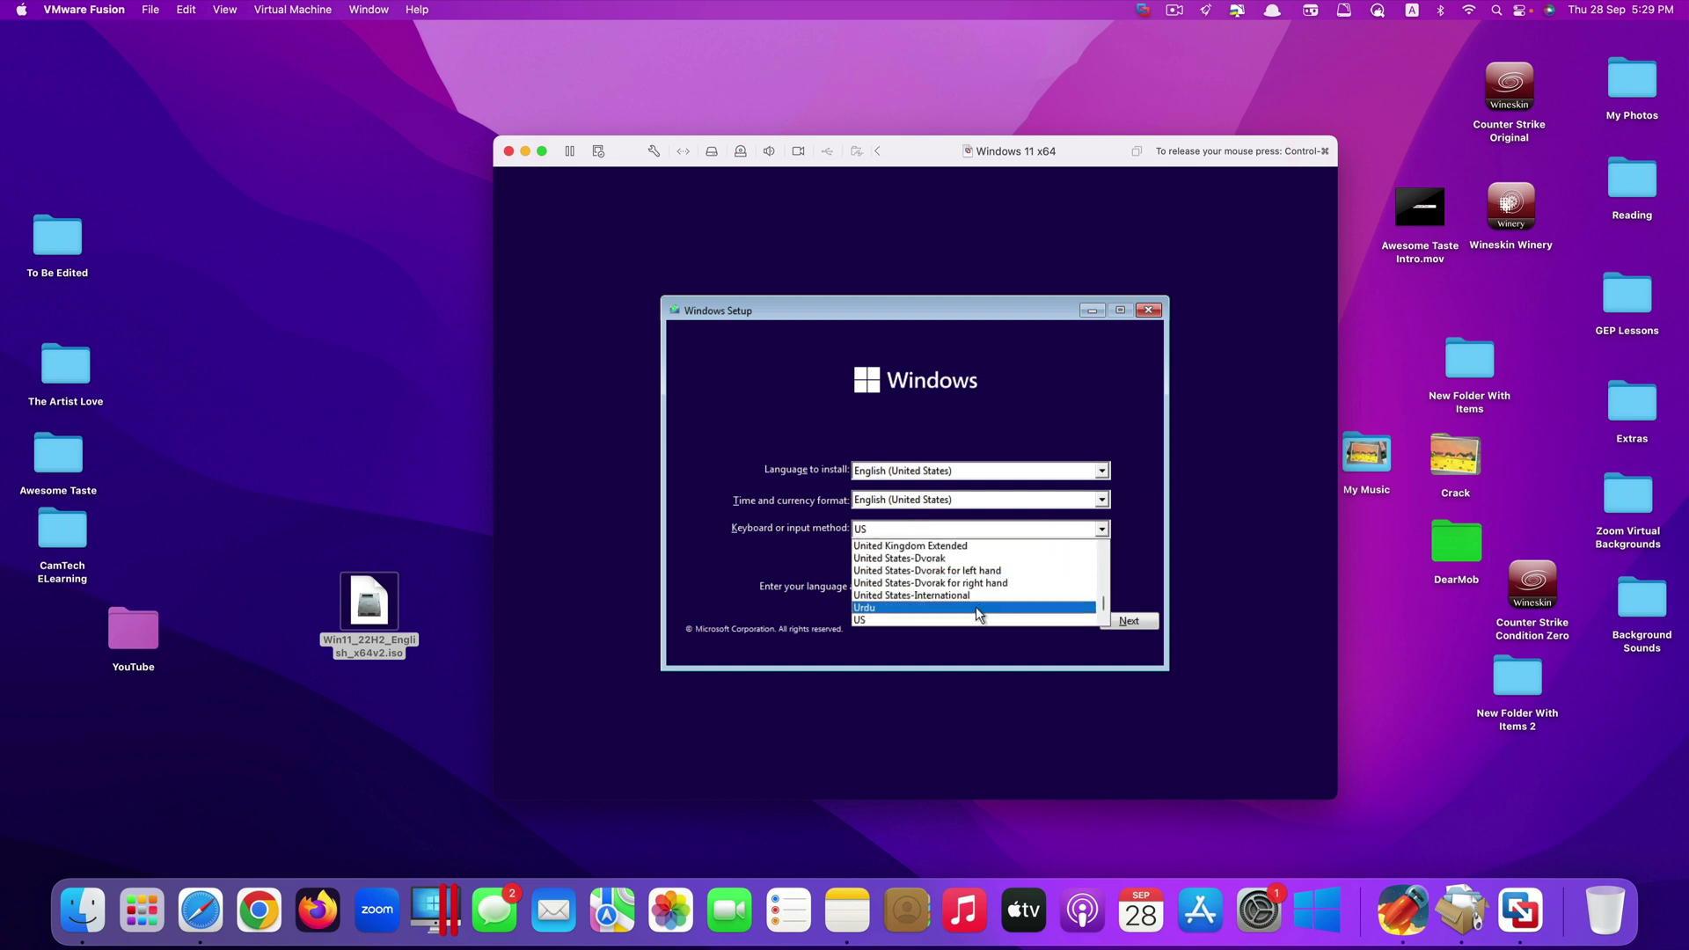
{"action": "left_click", "coordinate": [984, 597]}
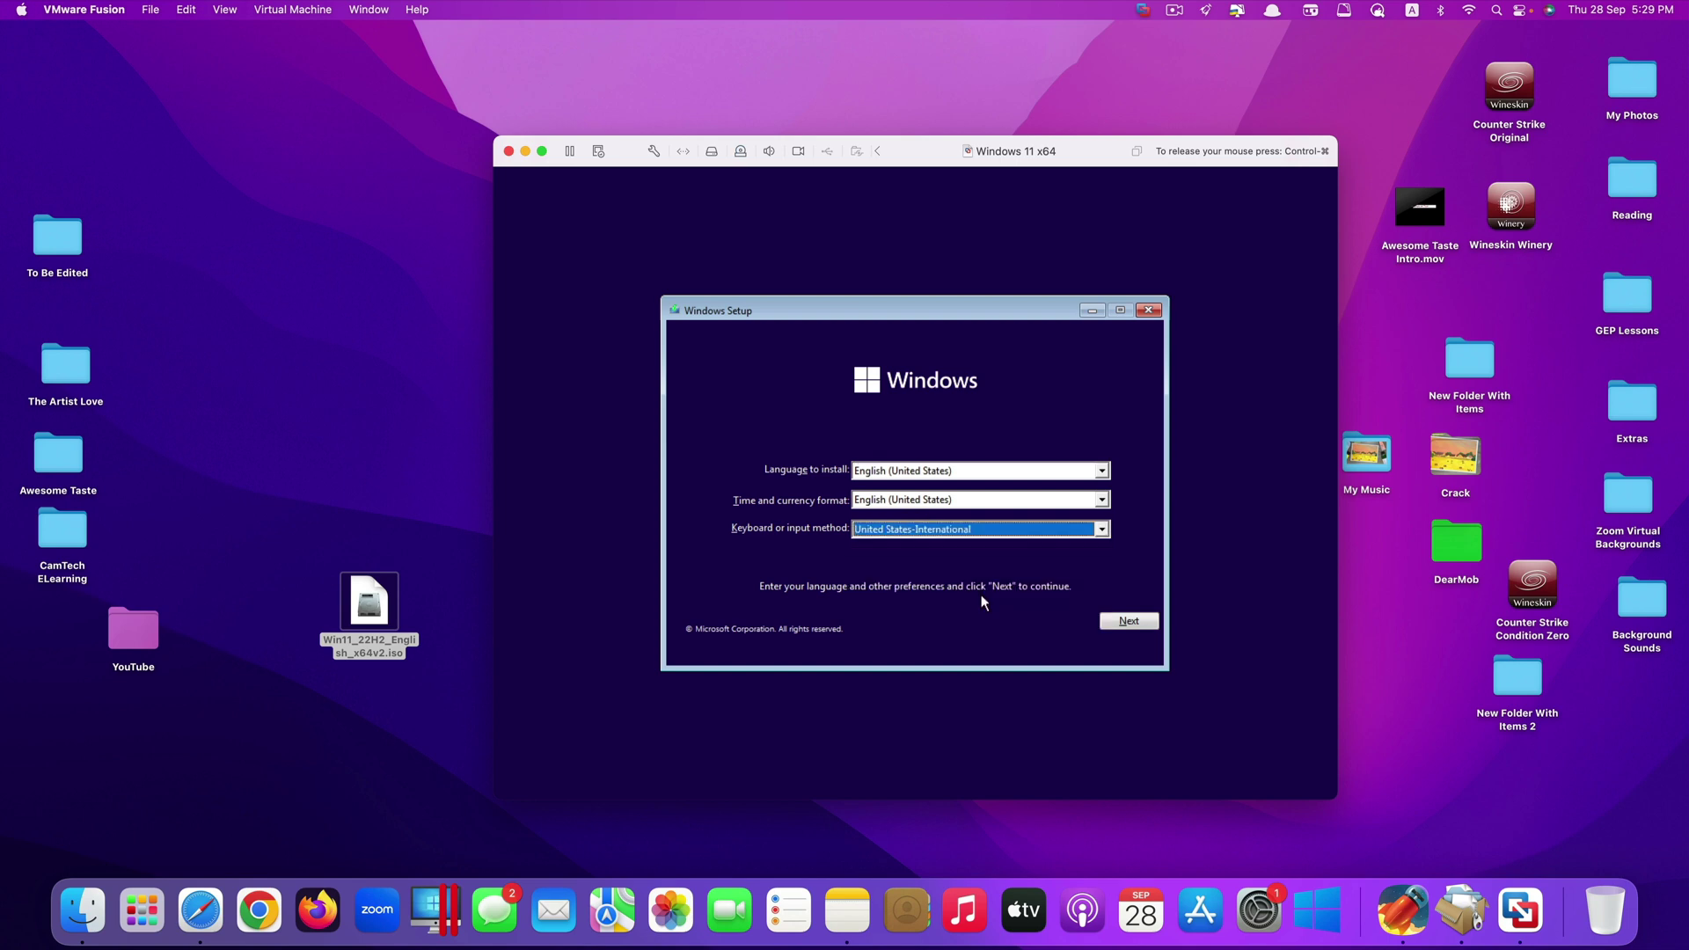
{"action": "left_click", "coordinate": [1110, 620]}
{"action": "left_click", "coordinate": [891, 492]}
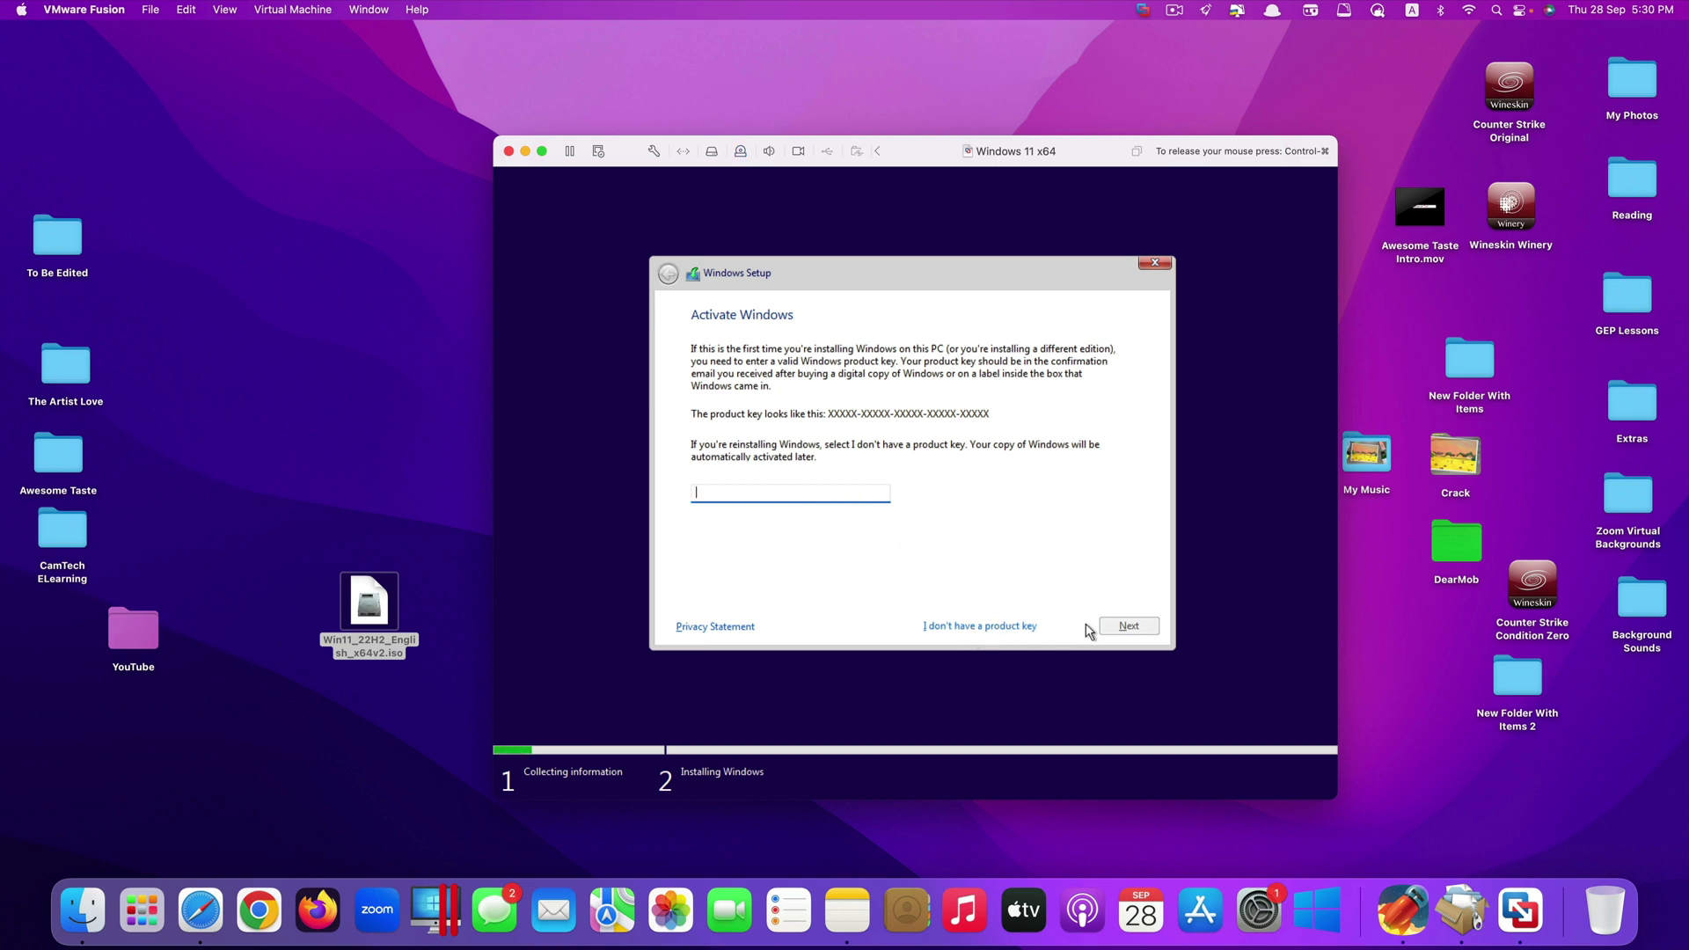
Step: Skip the product key, pick Windows 11 Pro, accept the license, and custom-install onto Drive 0
{"action": "left_click", "coordinate": [969, 633]}
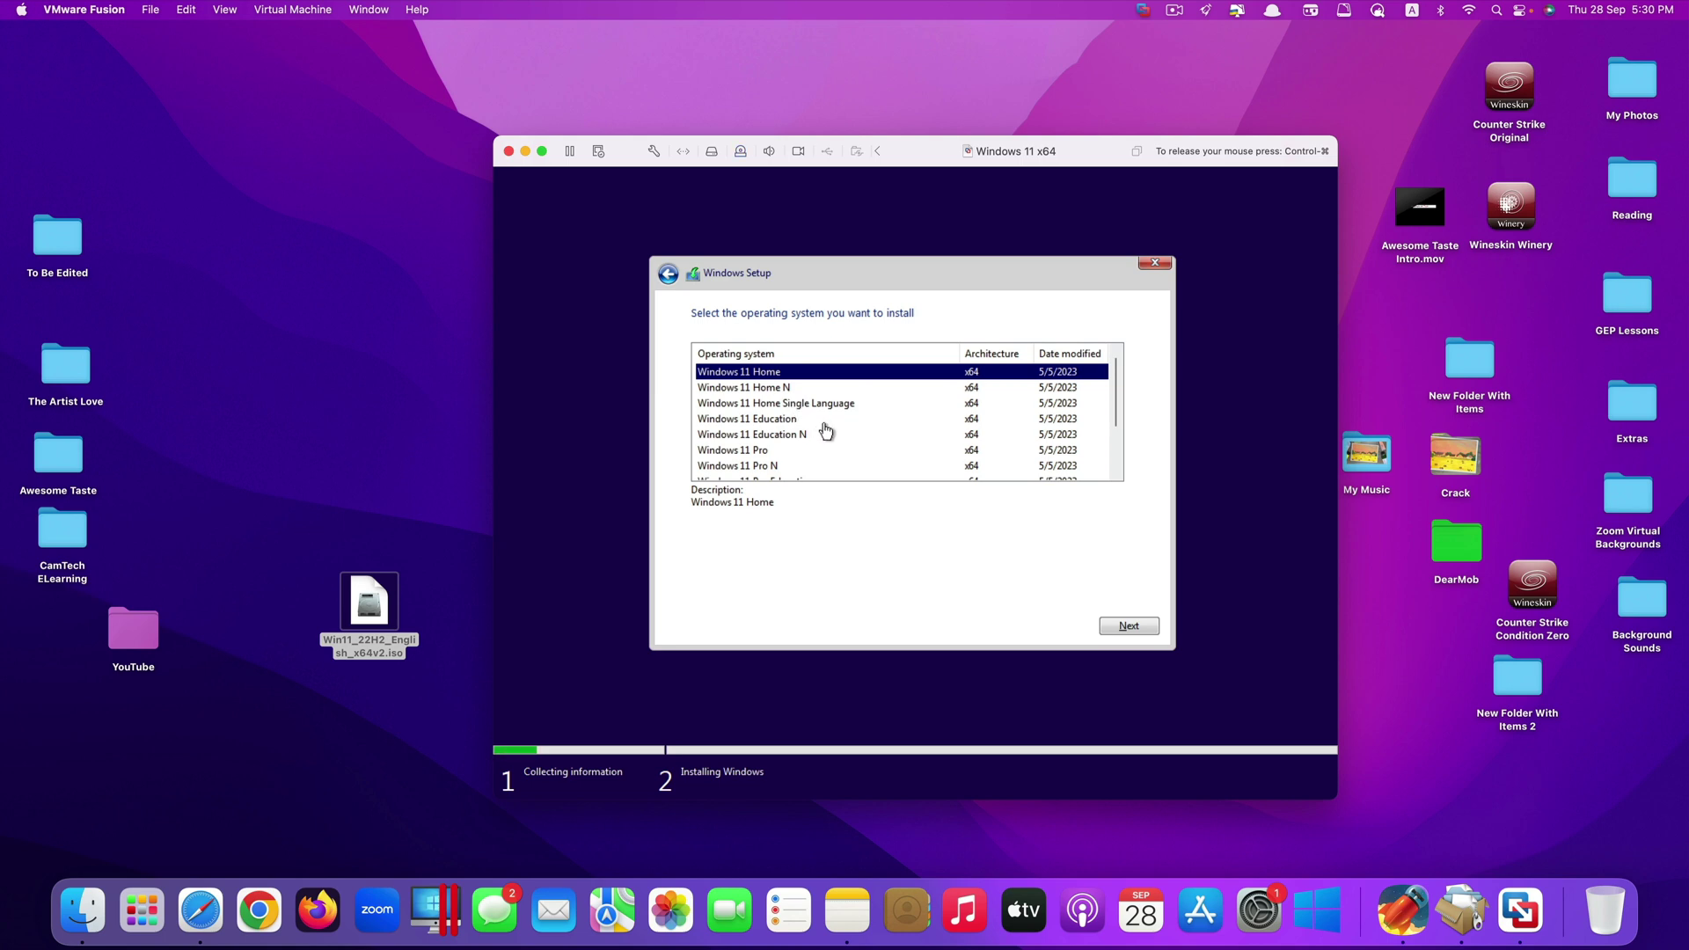
{"action": "left_click", "coordinate": [804, 452]}
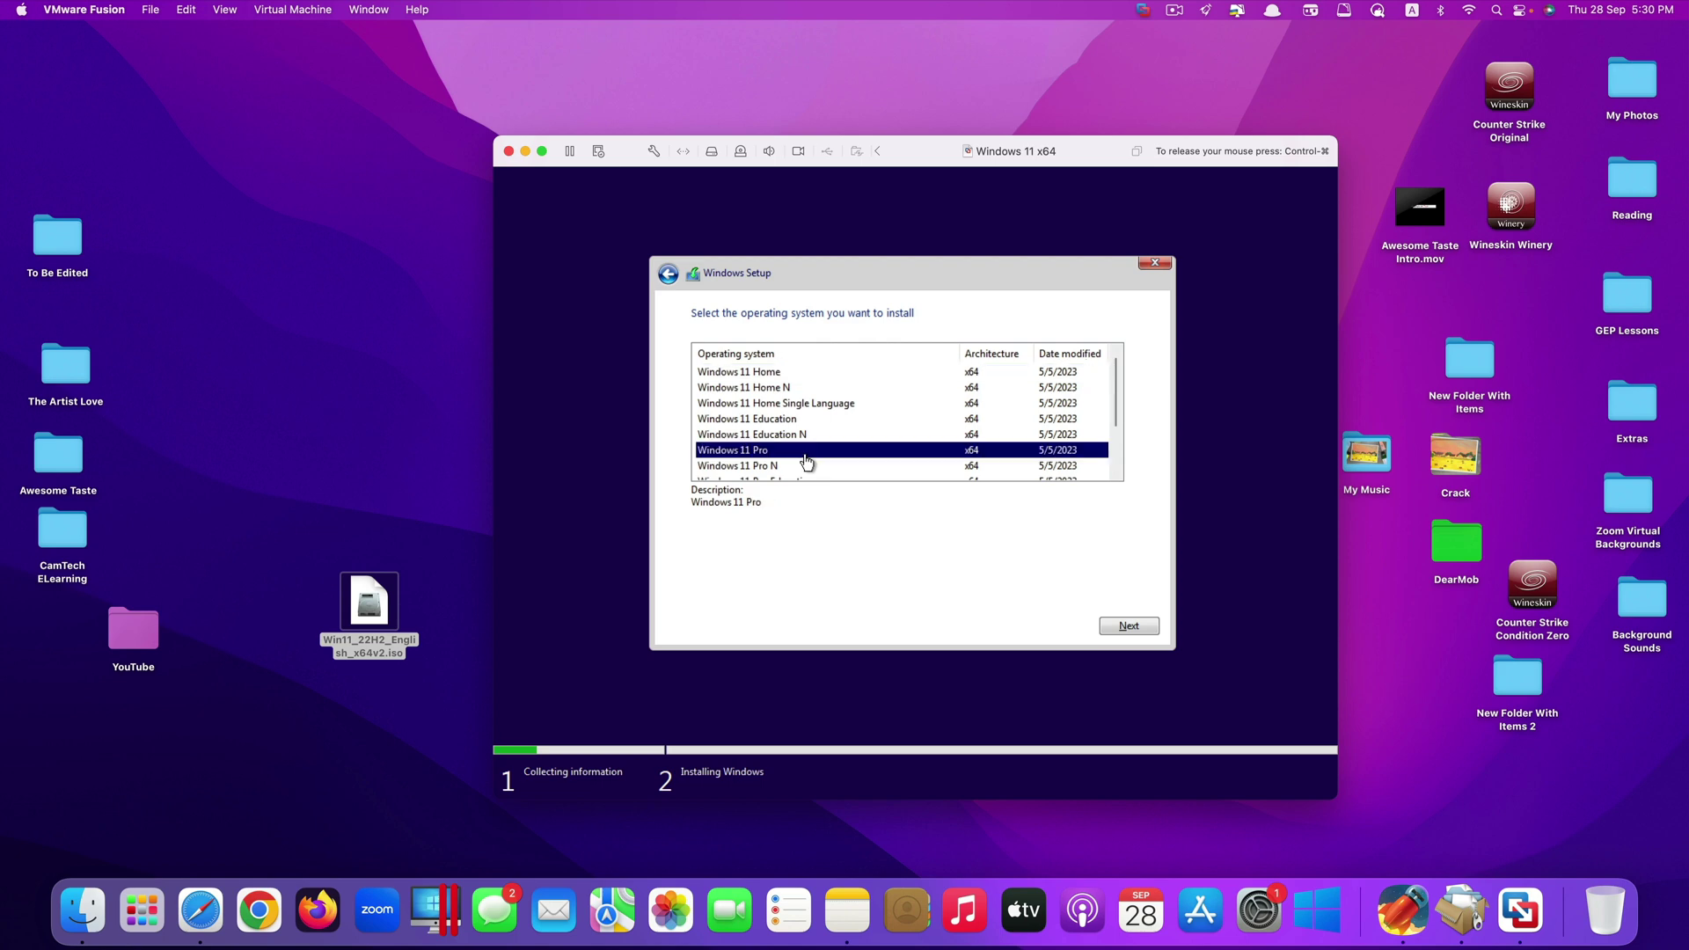
{"action": "left_click", "coordinate": [1143, 628]}
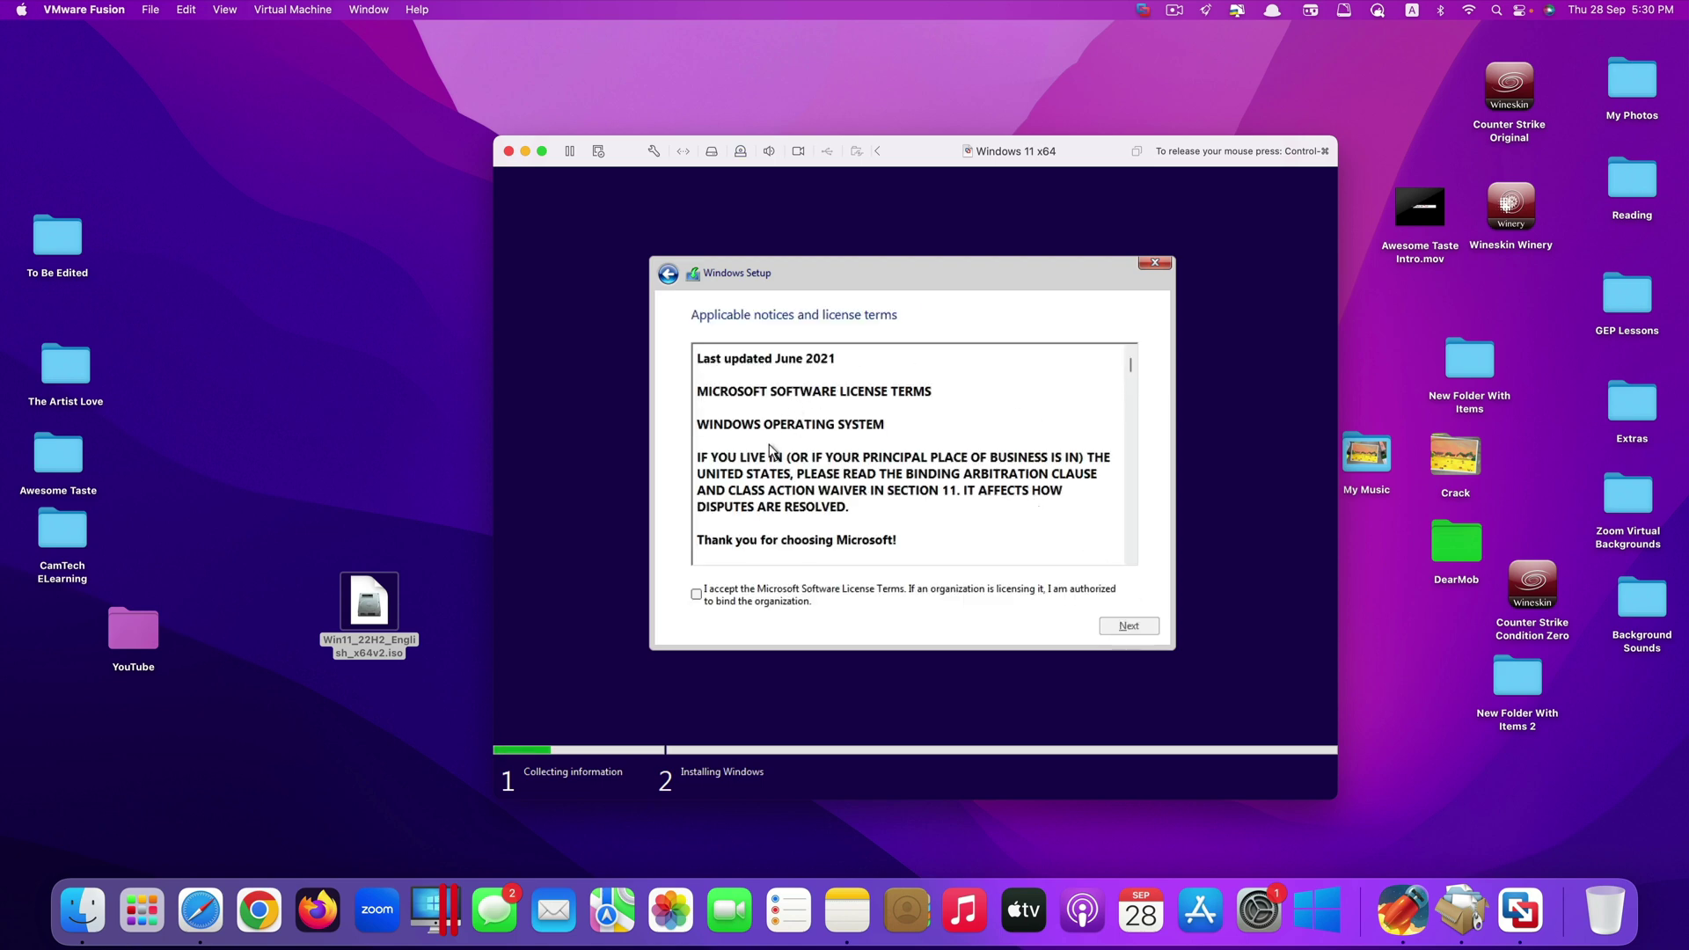
{"action": "left_click", "coordinate": [697, 595]}
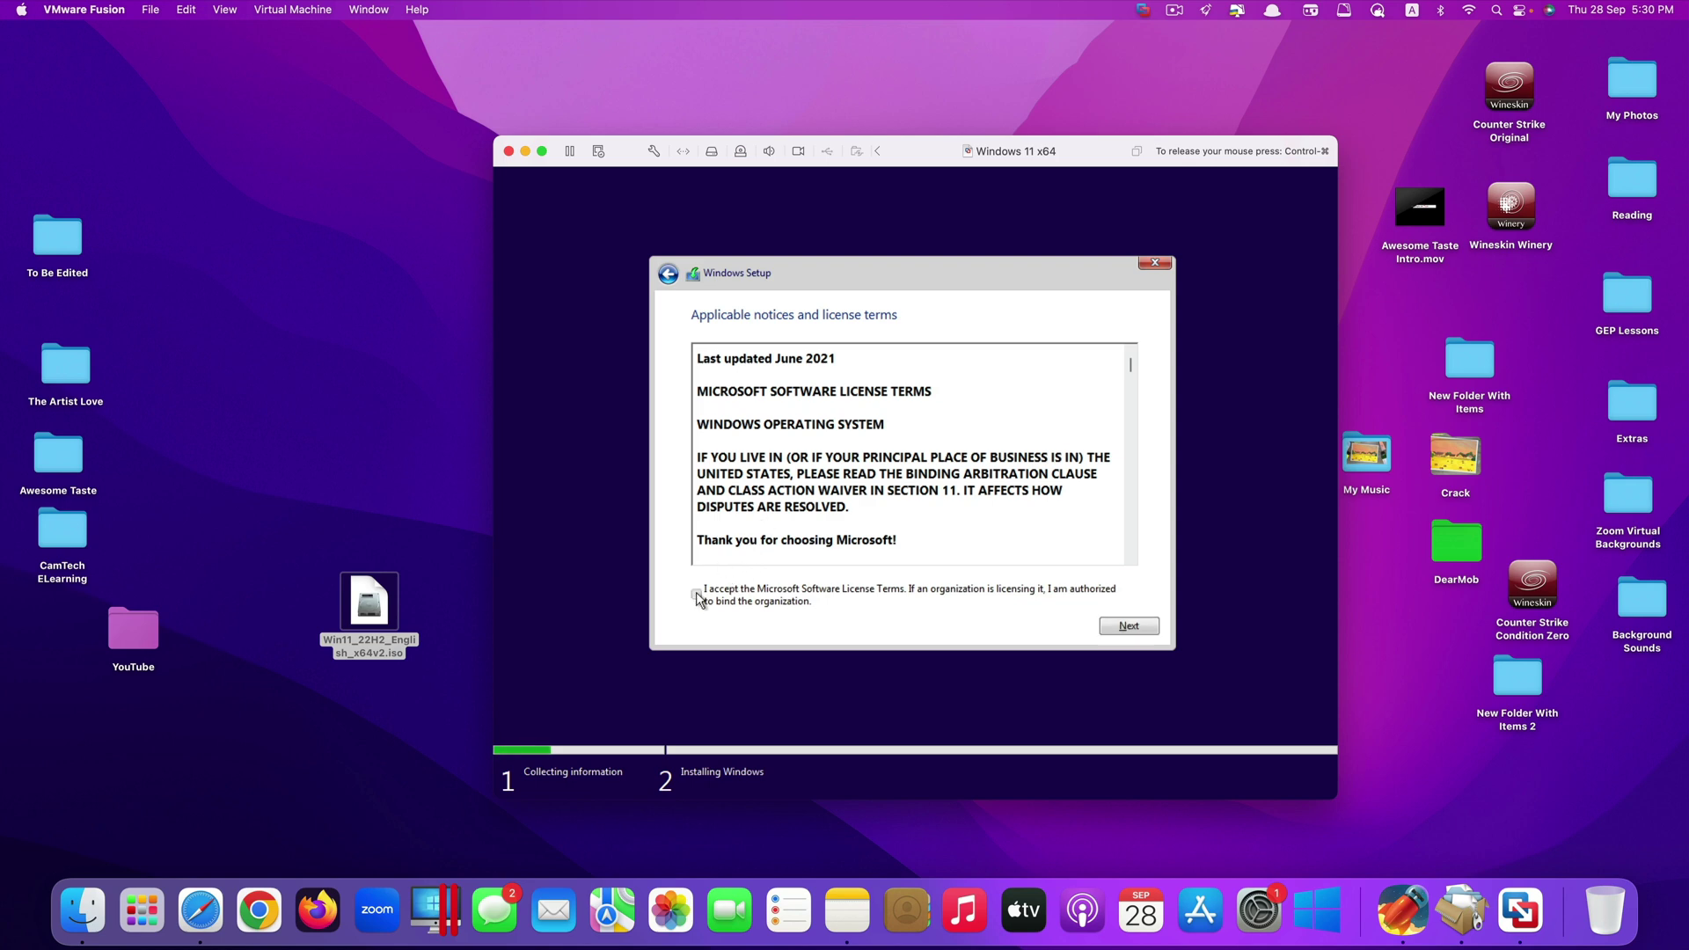
{"action": "left_click", "coordinate": [1135, 627]}
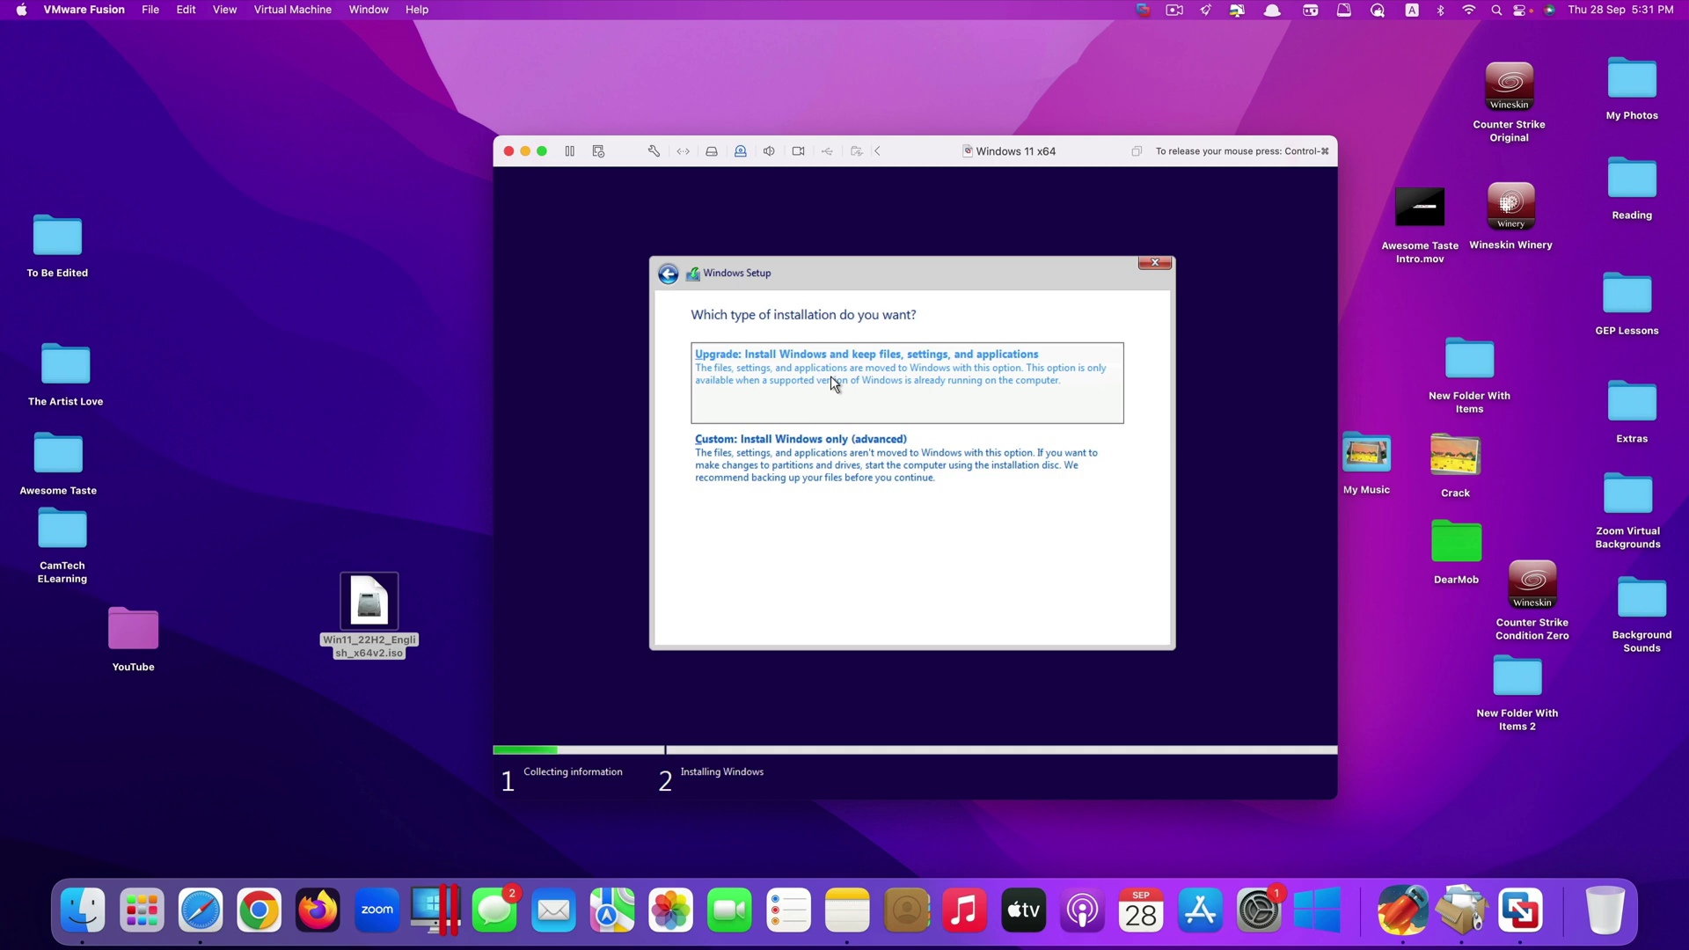
{"action": "left_click", "coordinate": [802, 473]}
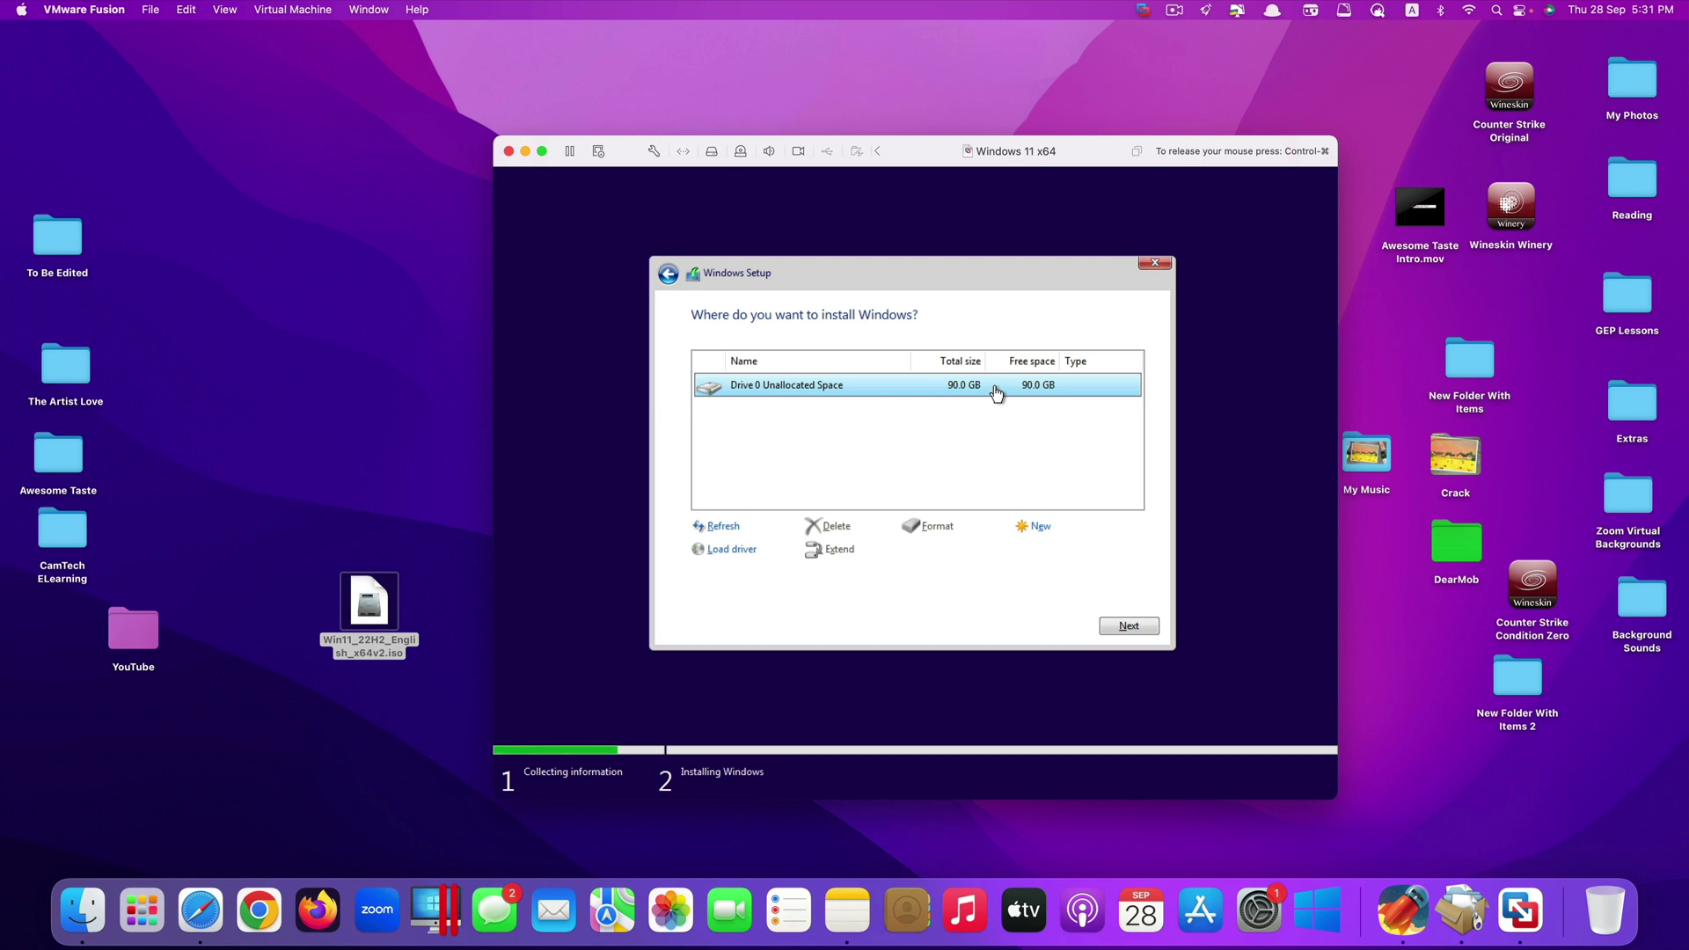
{"action": "left_click", "coordinate": [1129, 626]}
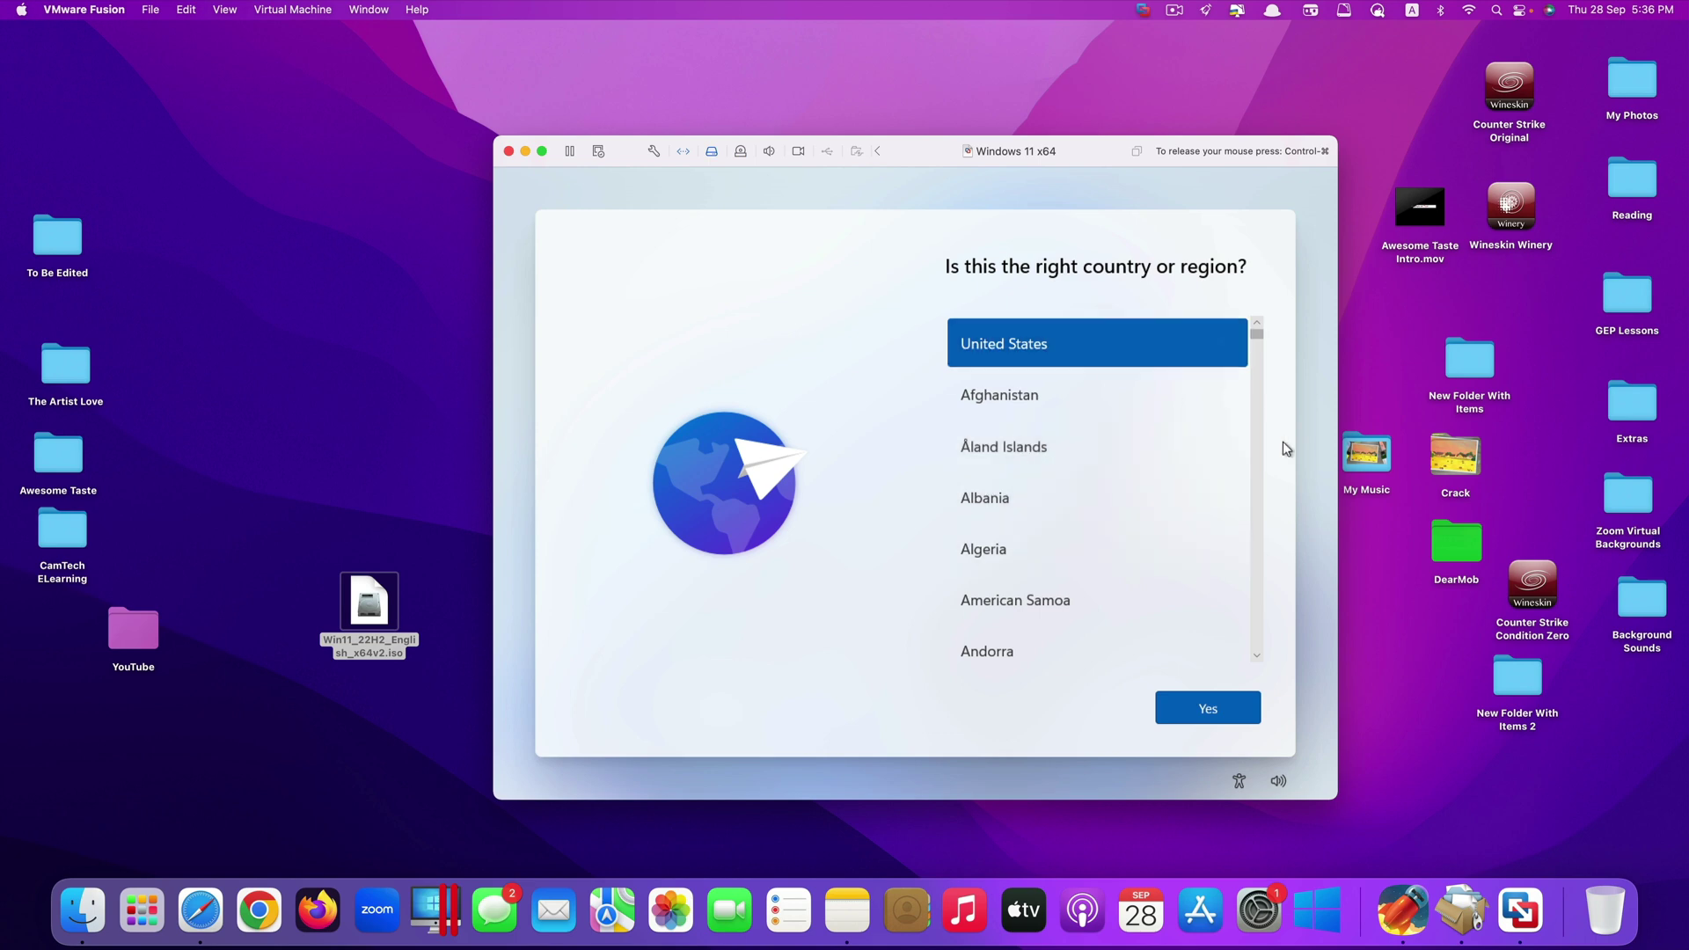
Step: Accept United States as region, pick the United States-International keyboard, and skip a second layout
{"action": "left_click", "coordinate": [1225, 699]}
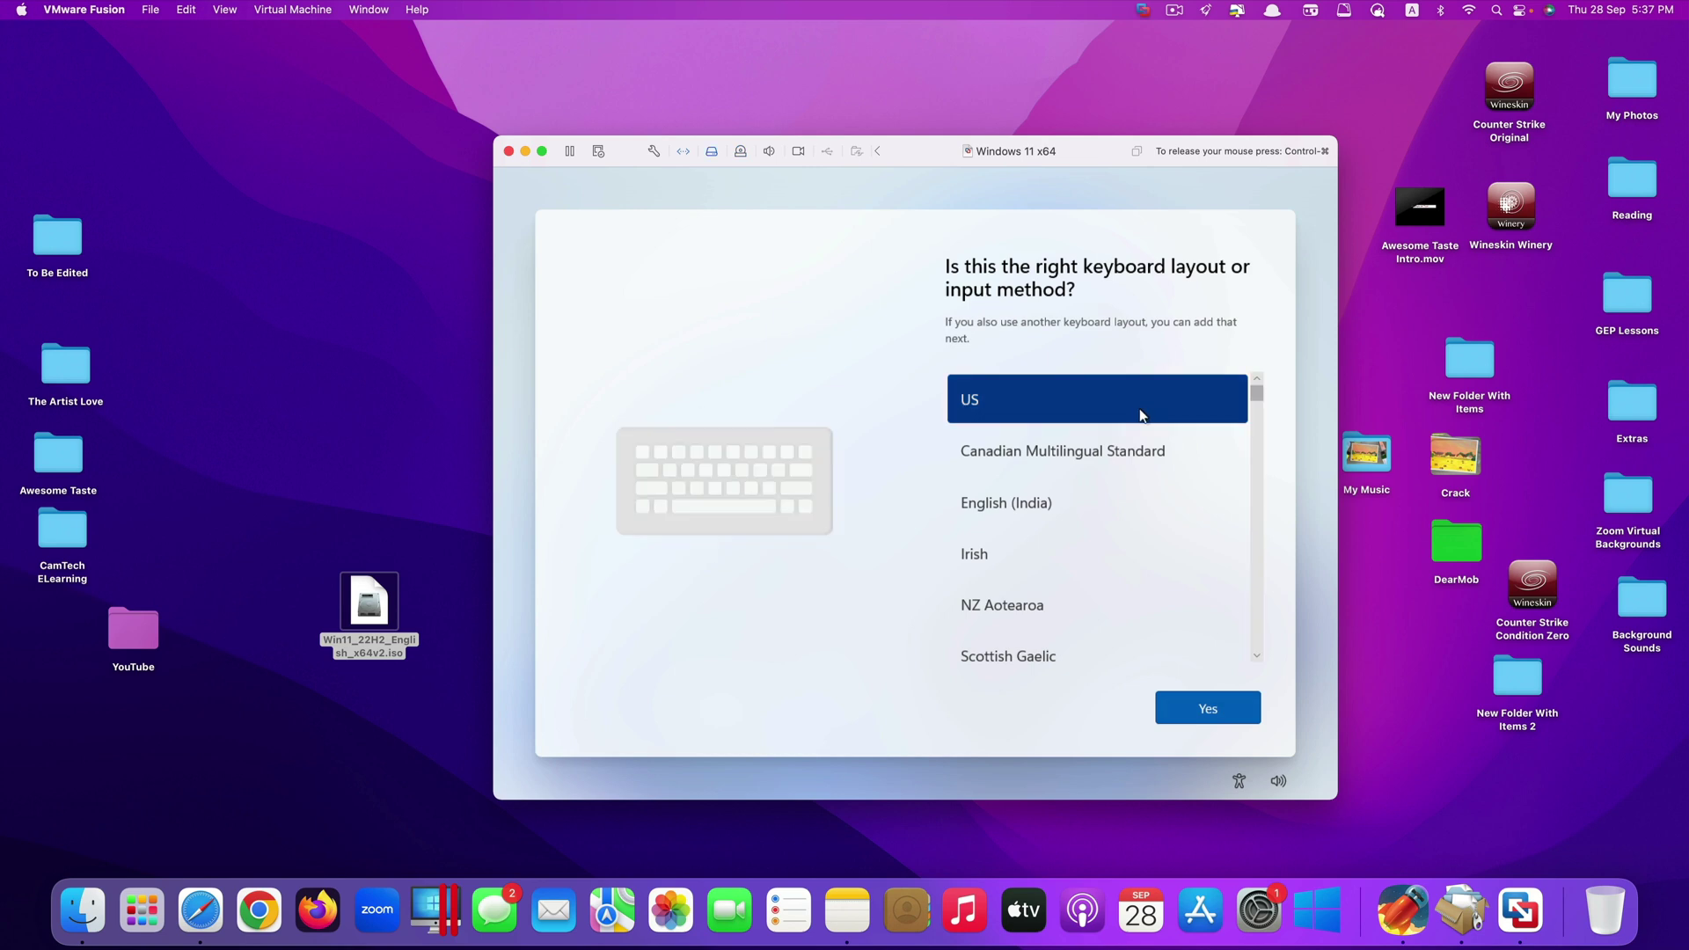
{"action": "scroll", "coordinate": [1121, 506], "scroll_direction": "down", "scroll_amount": 5}
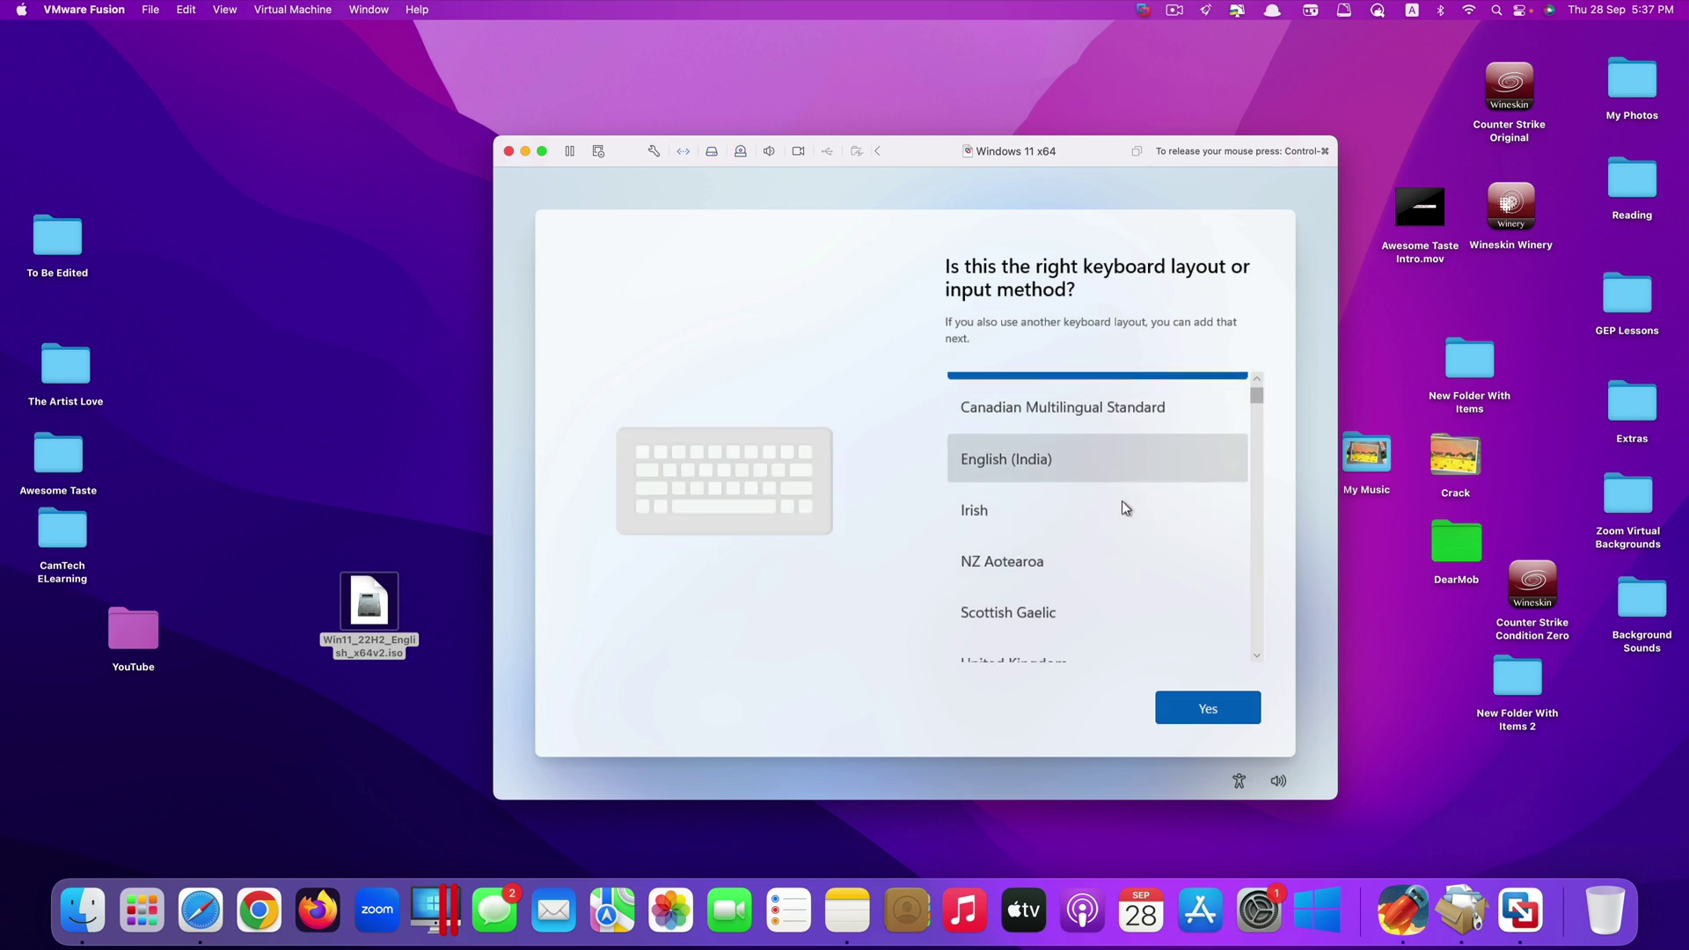
{"action": "left_click", "coordinate": [1121, 528]}
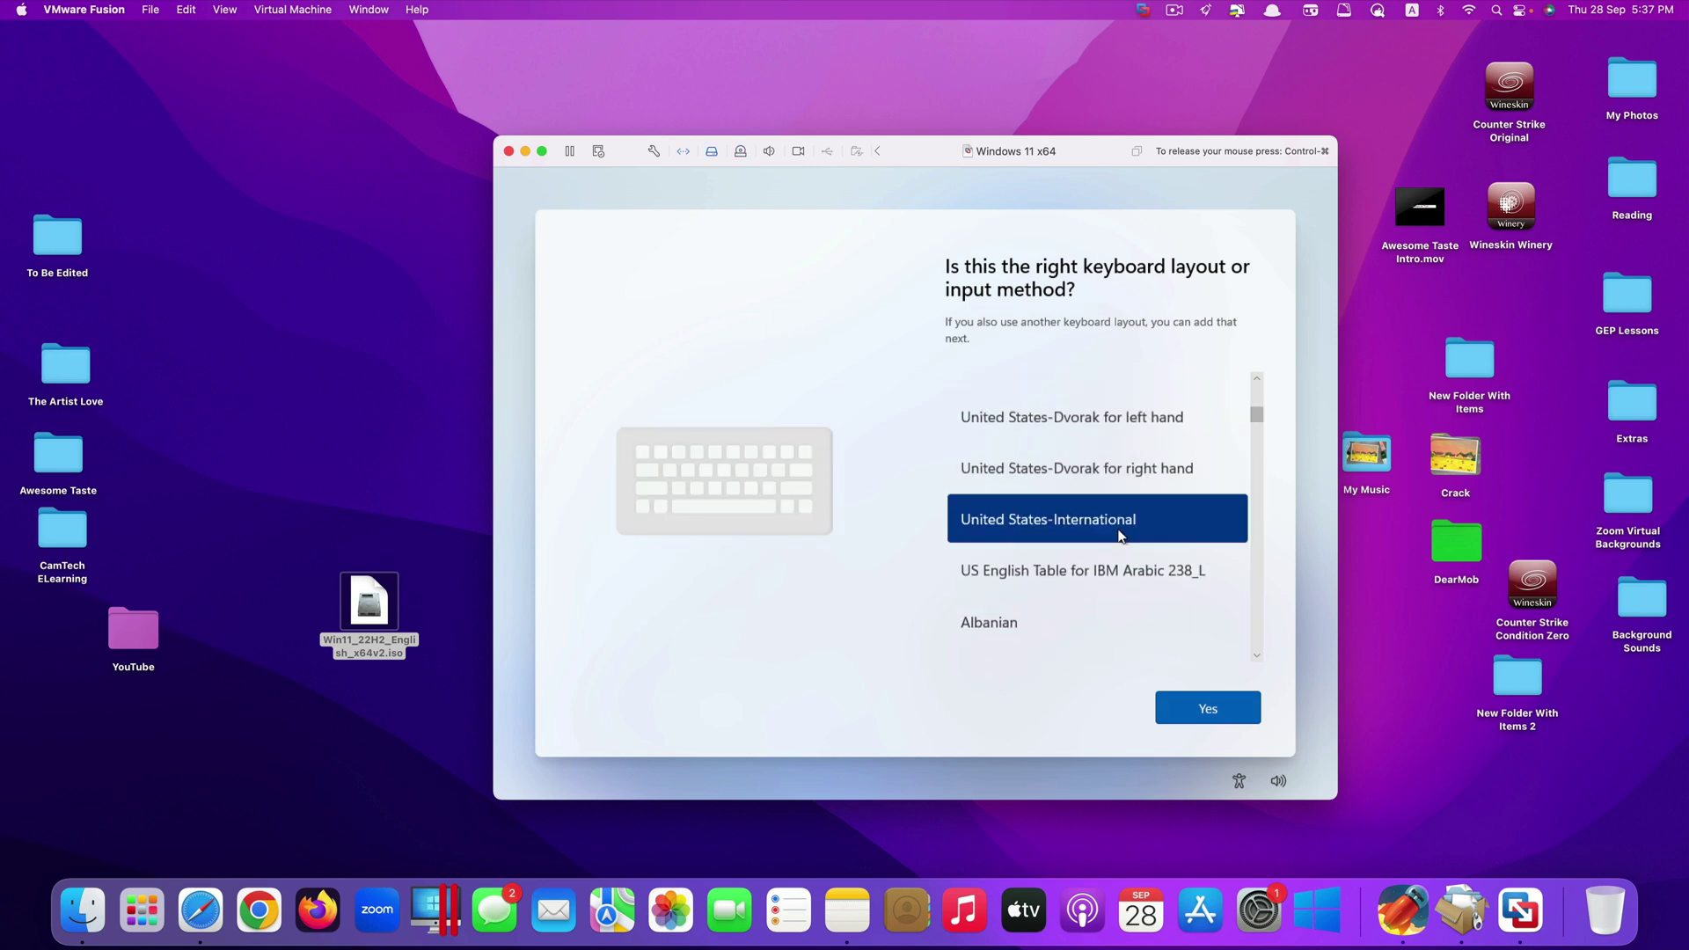
{"action": "left_click", "coordinate": [1232, 715]}
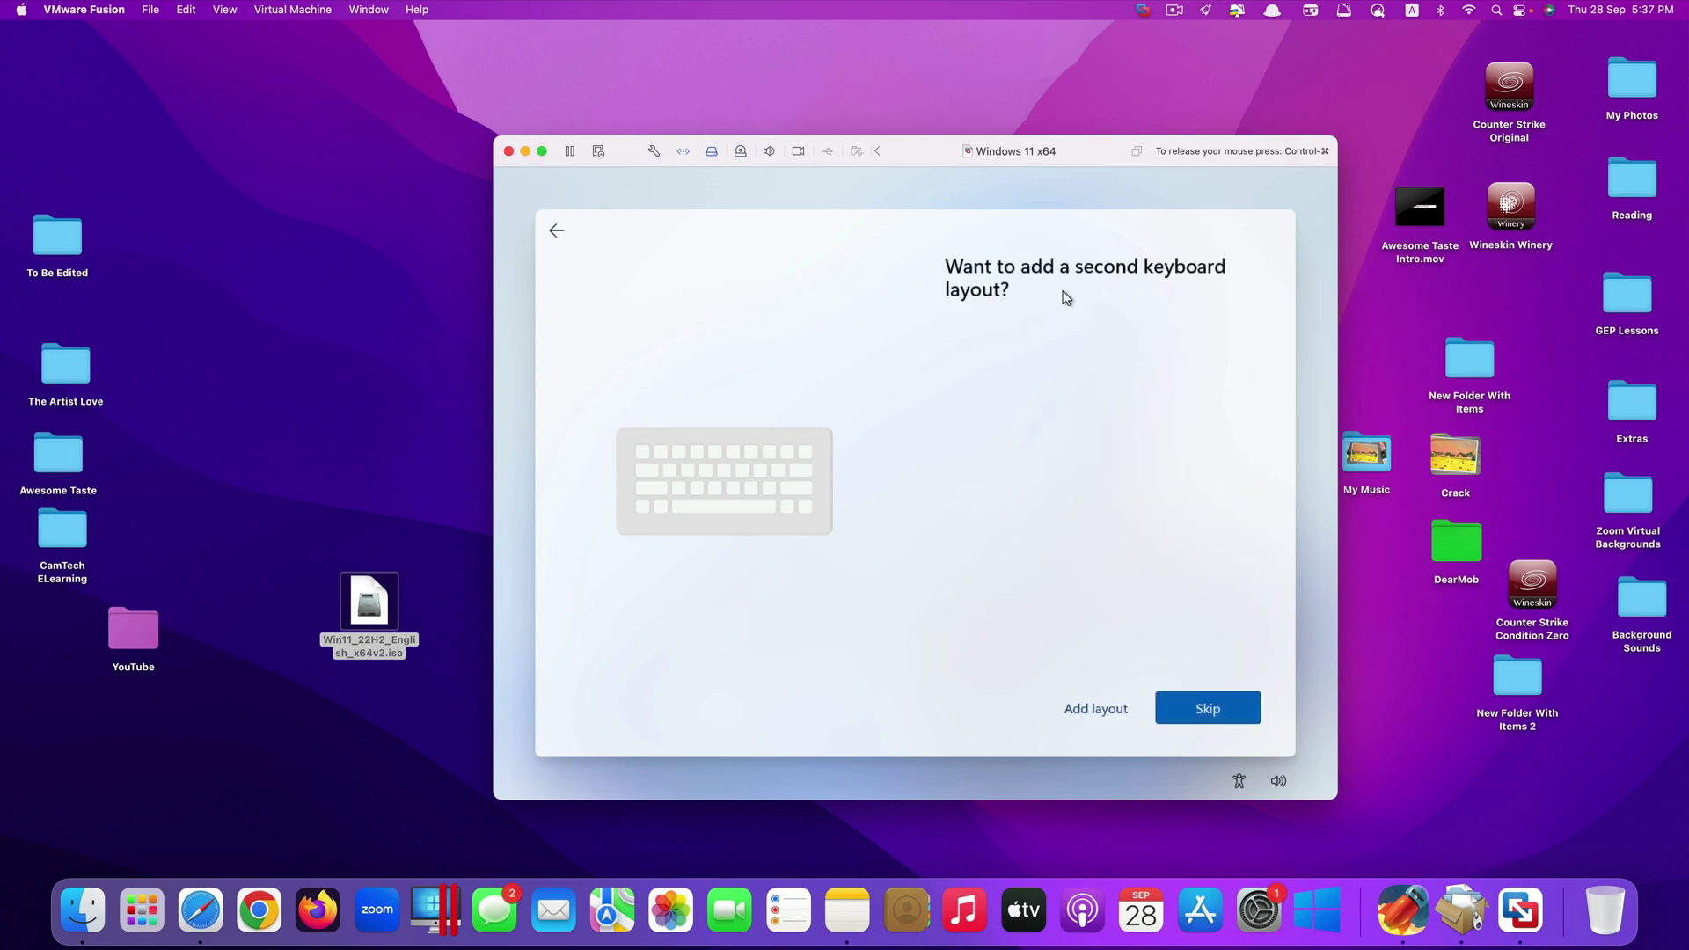
{"action": "left_click", "coordinate": [1200, 713]}
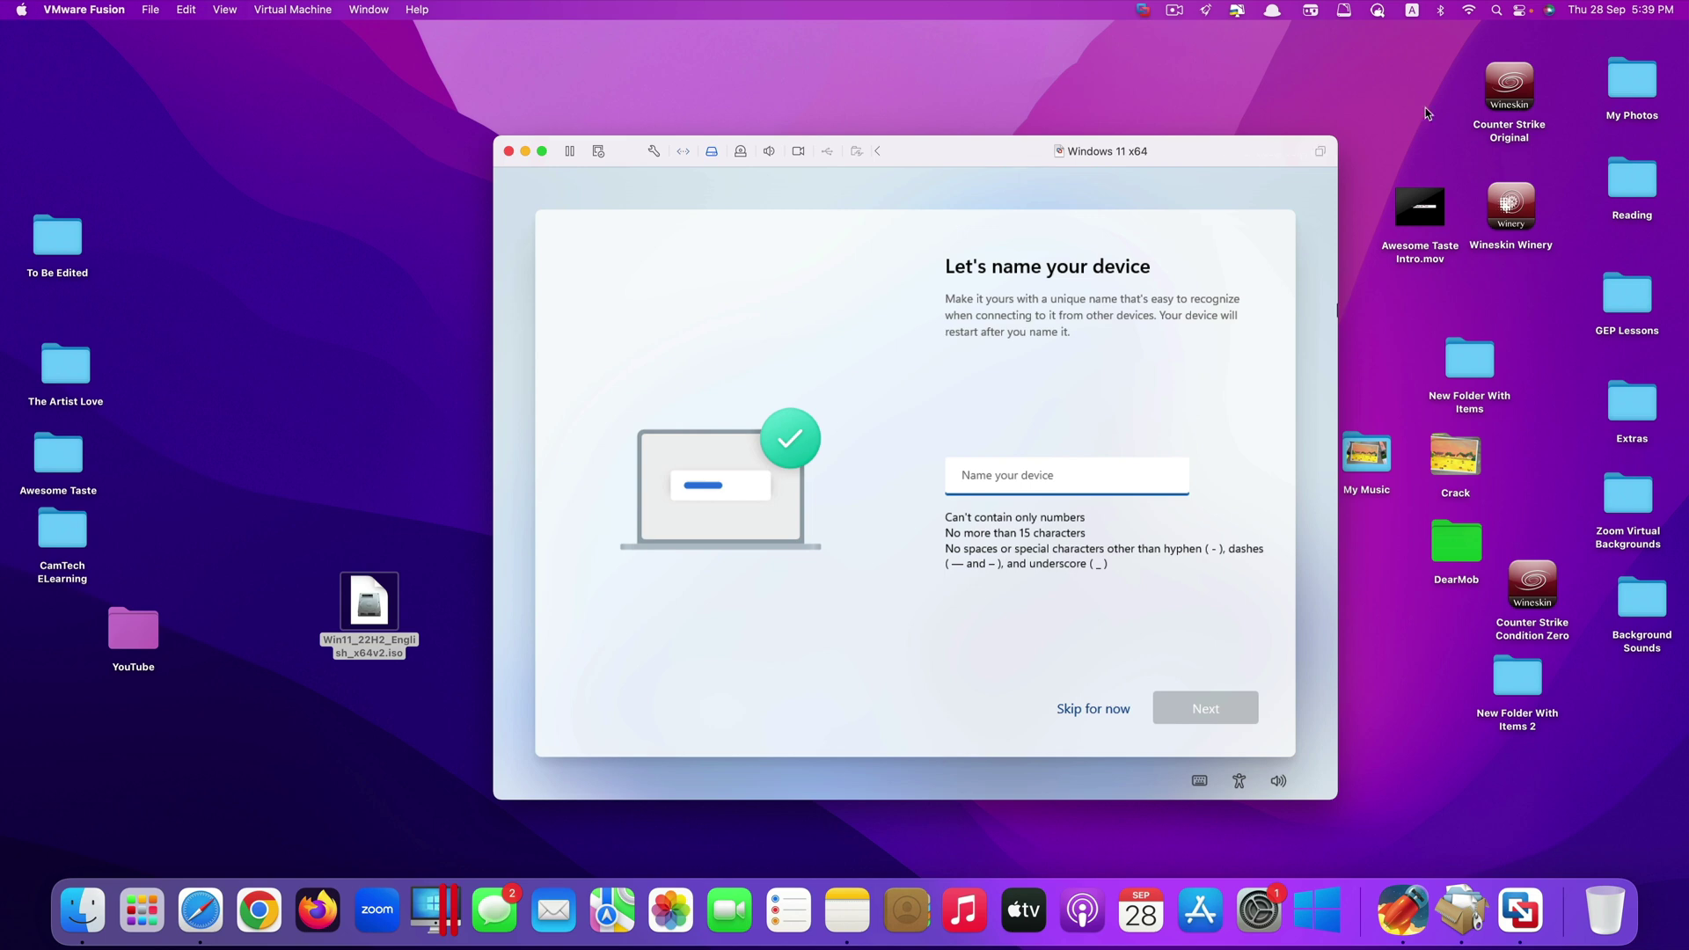
Step: Name the device iMac and choose to set it up for personal use
{"action": "type", "text": "iM"}
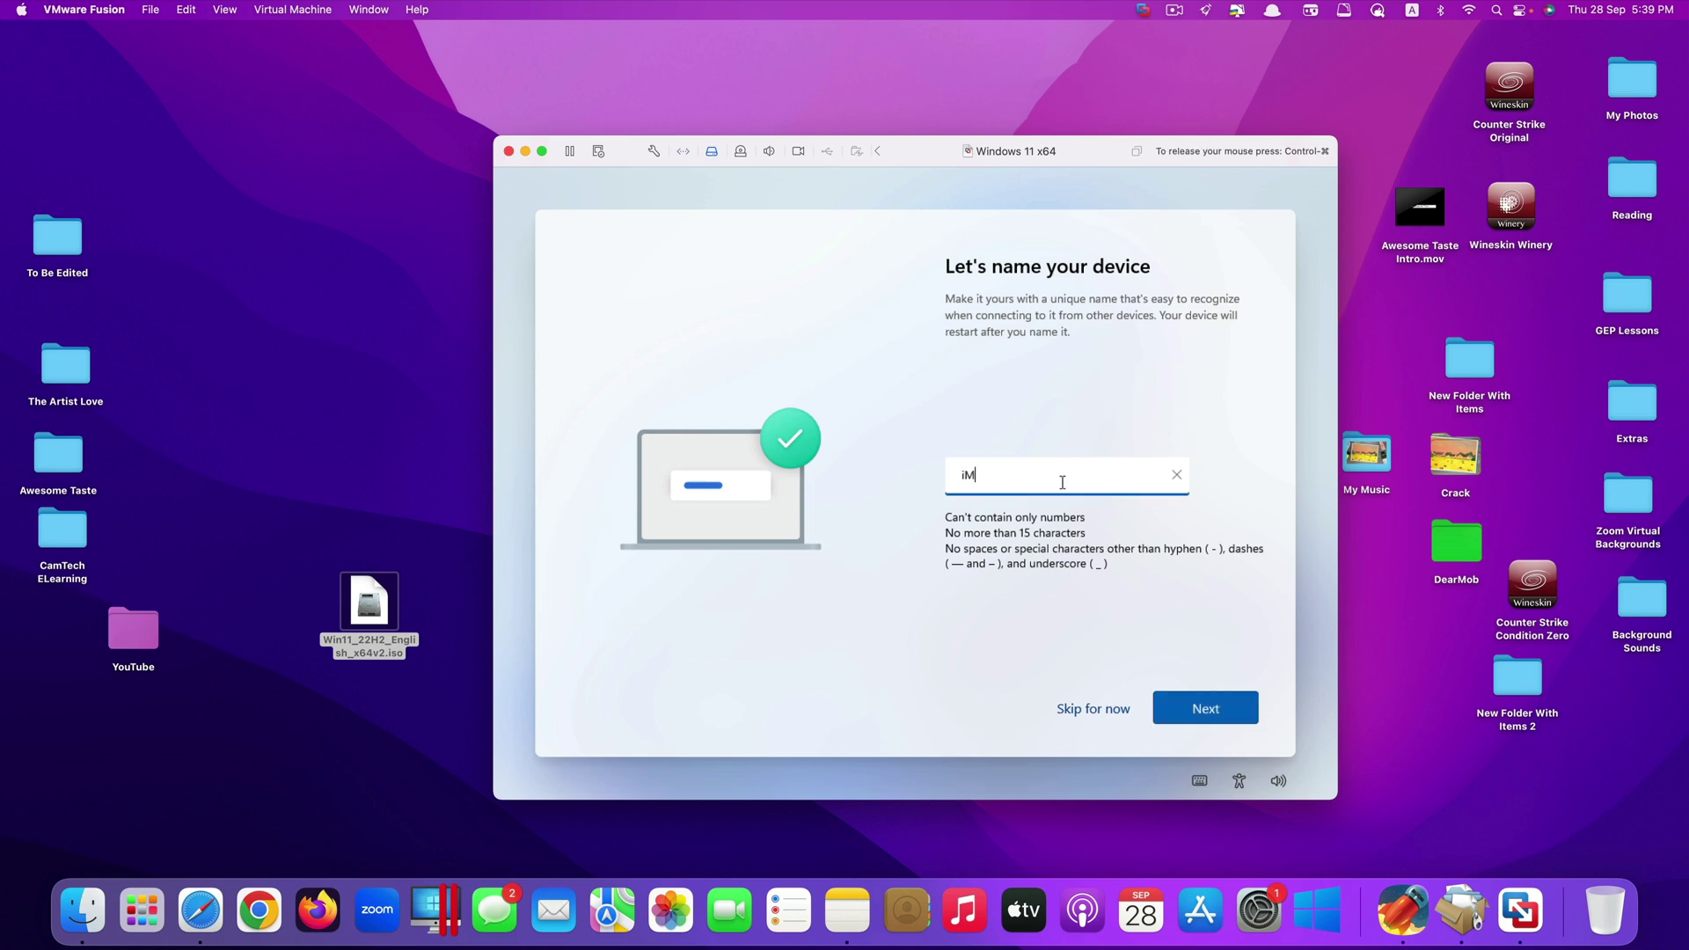
{"action": "type", "text": "ac"}
{"action": "left_click", "coordinate": [1212, 703]}
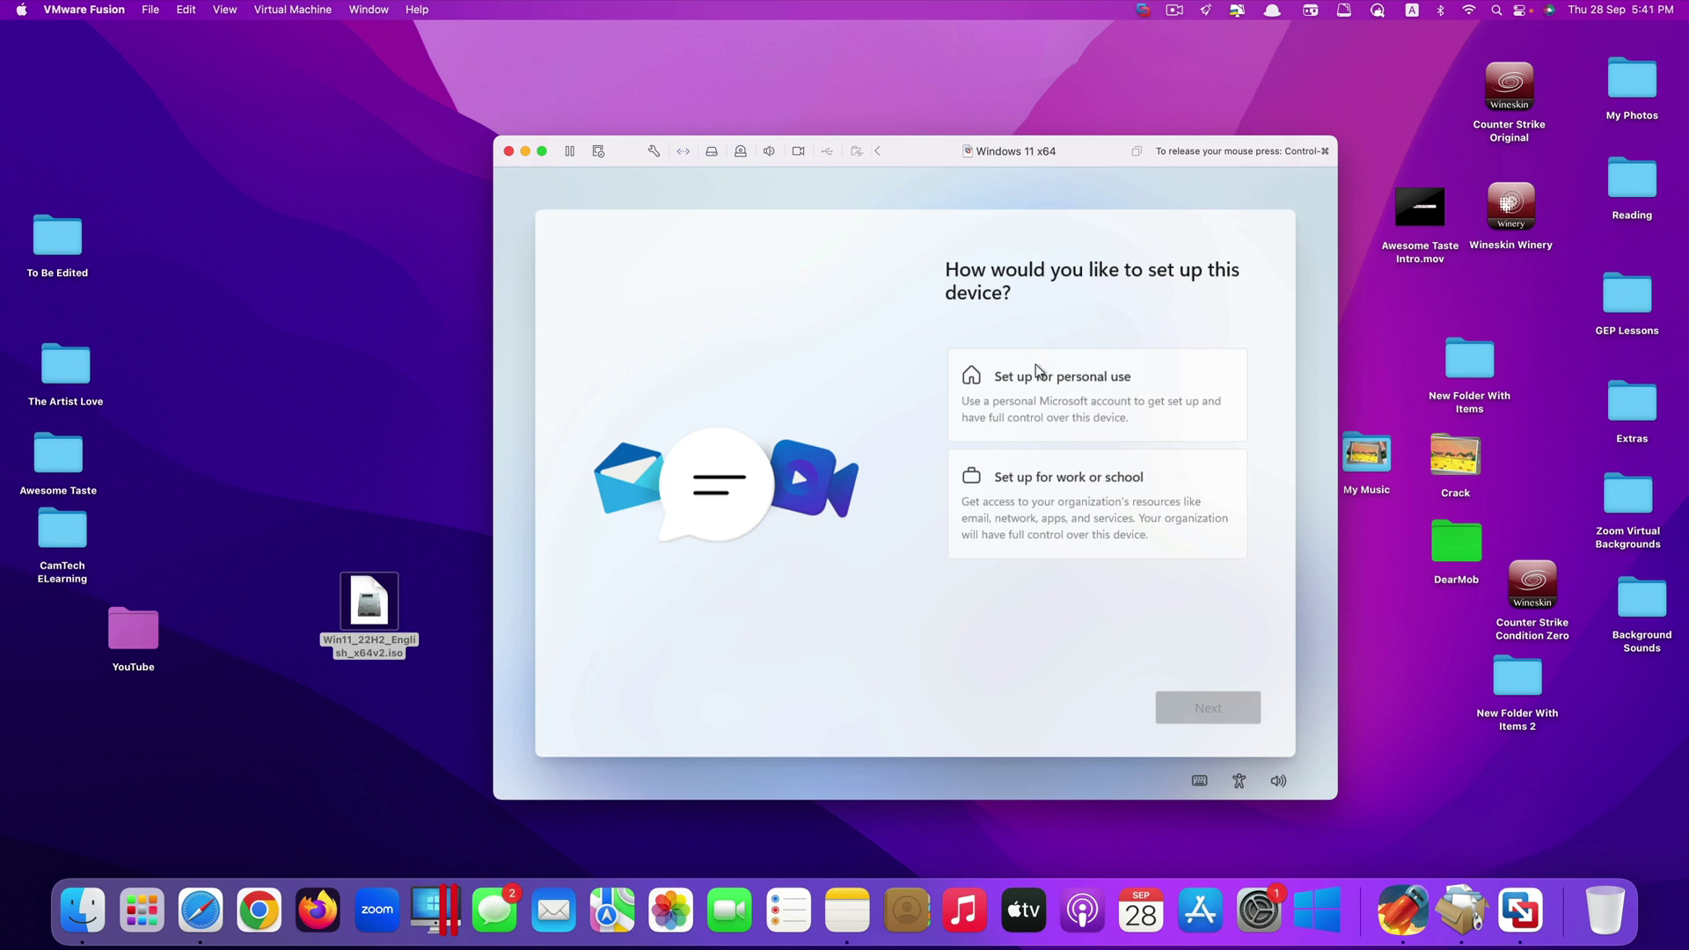
{"action": "left_click", "coordinate": [1074, 402]}
{"action": "left_click", "coordinate": [1183, 707]}
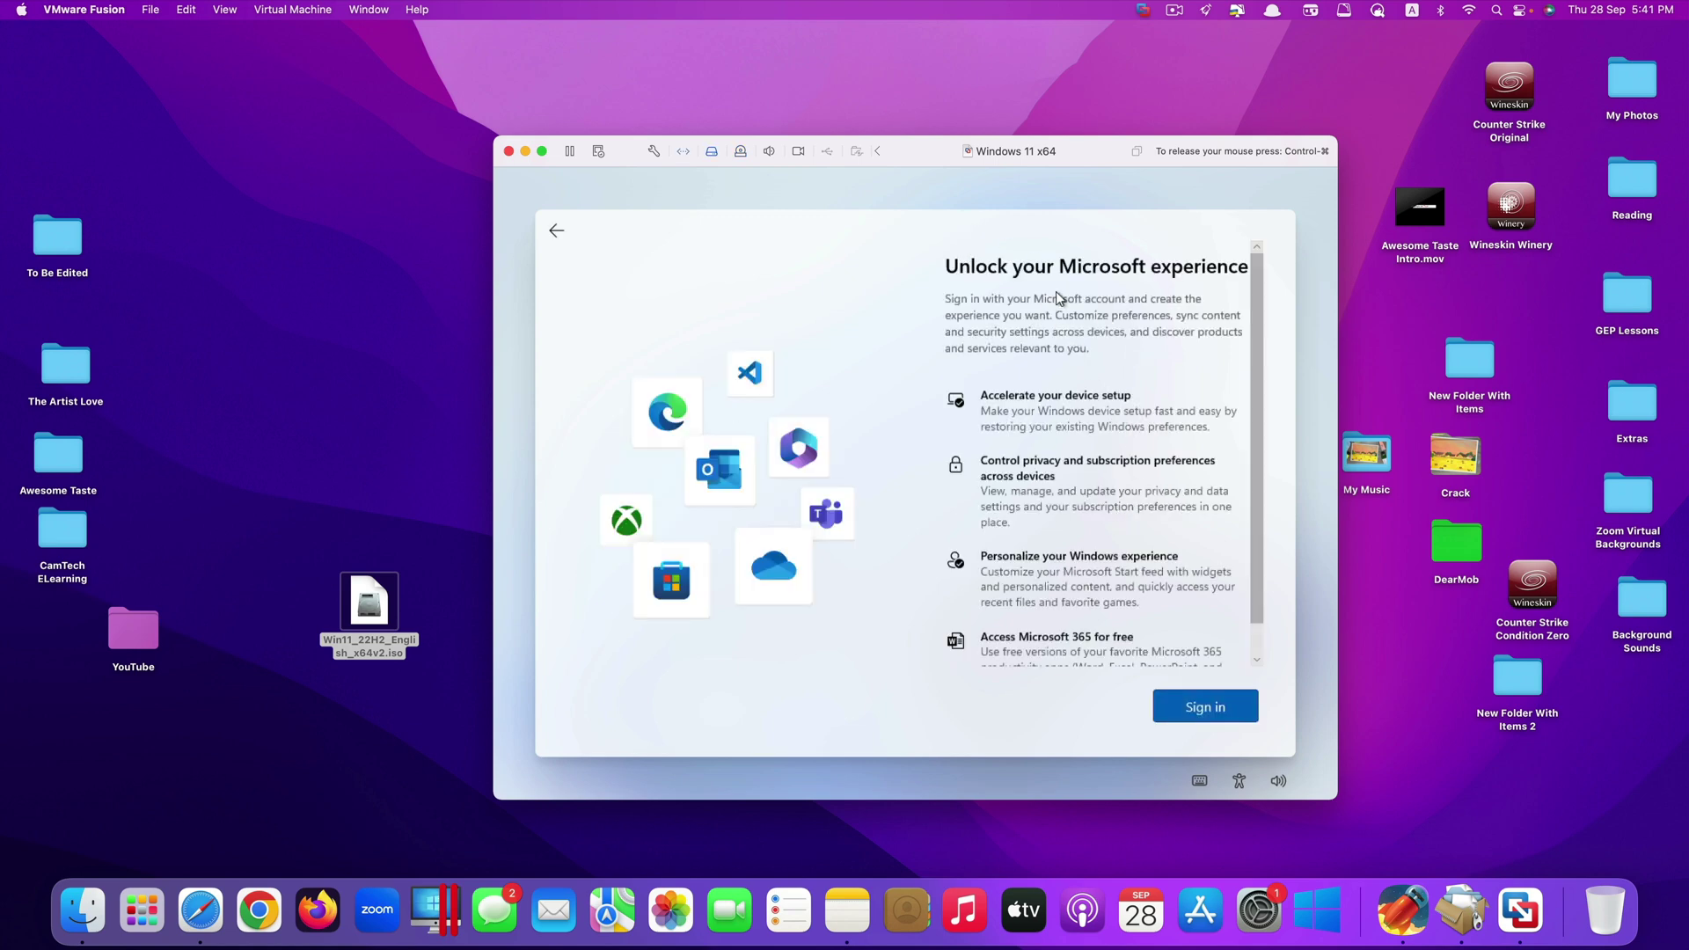
Step: Sign in with the Microsoft account e-mail and the emailed verification code
{"action": "left_click", "coordinate": [1191, 703]}
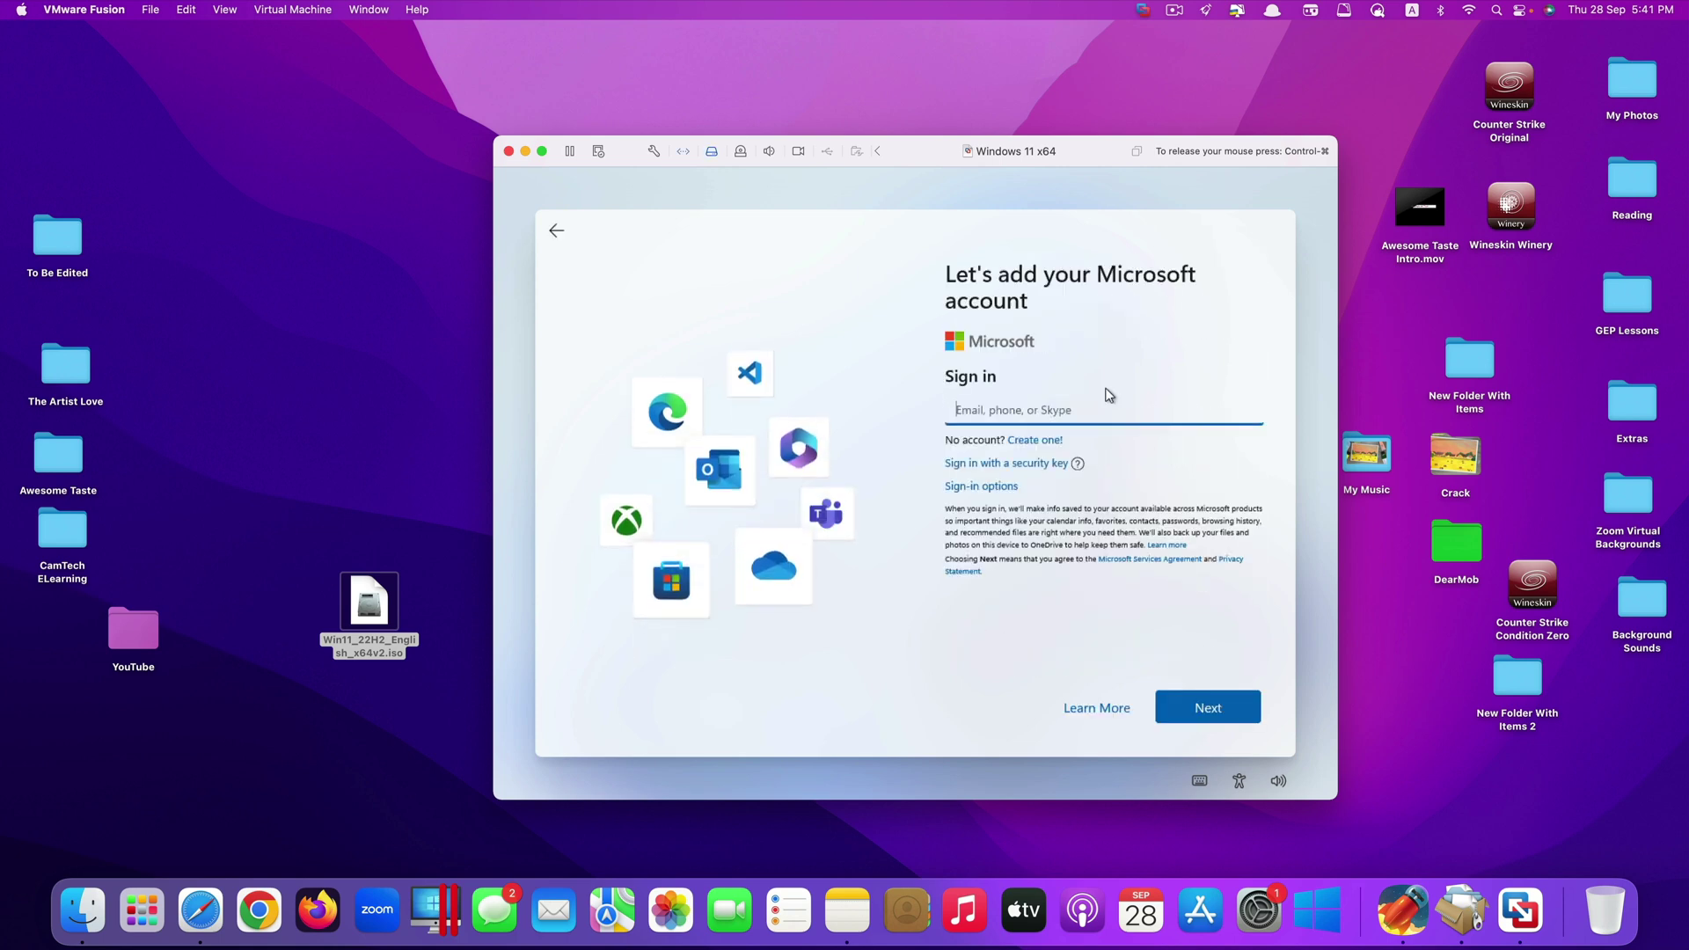
{"action": "left_click", "coordinate": [1175, 703]}
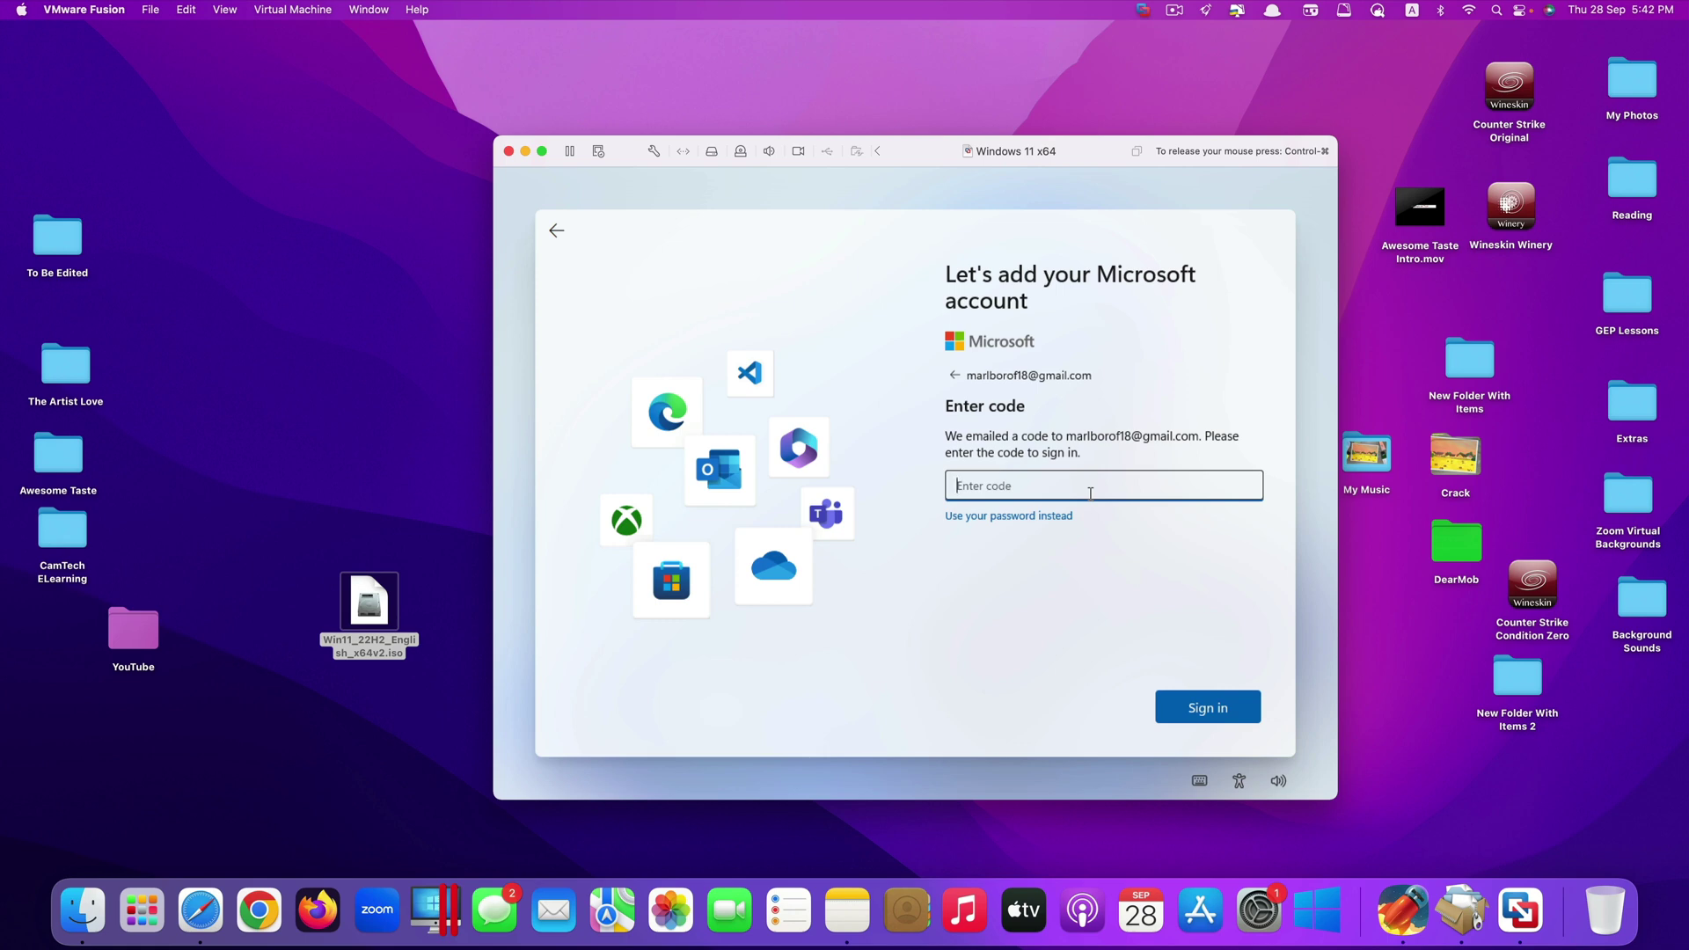
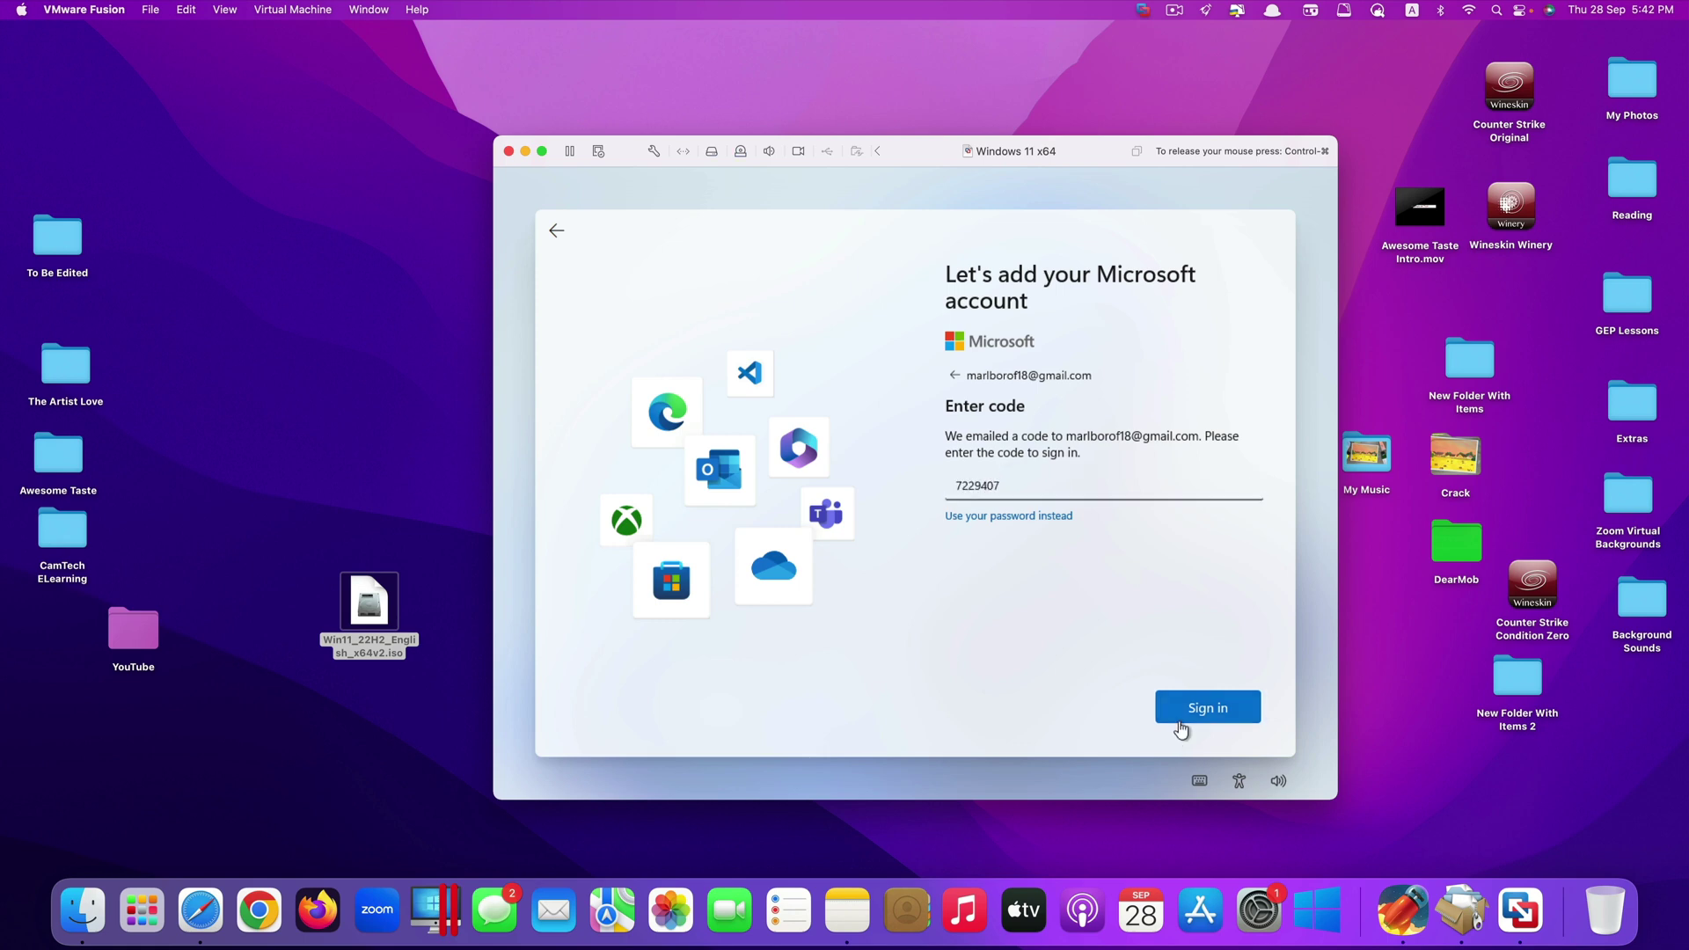
{"action": "left_click", "coordinate": [1178, 717]}
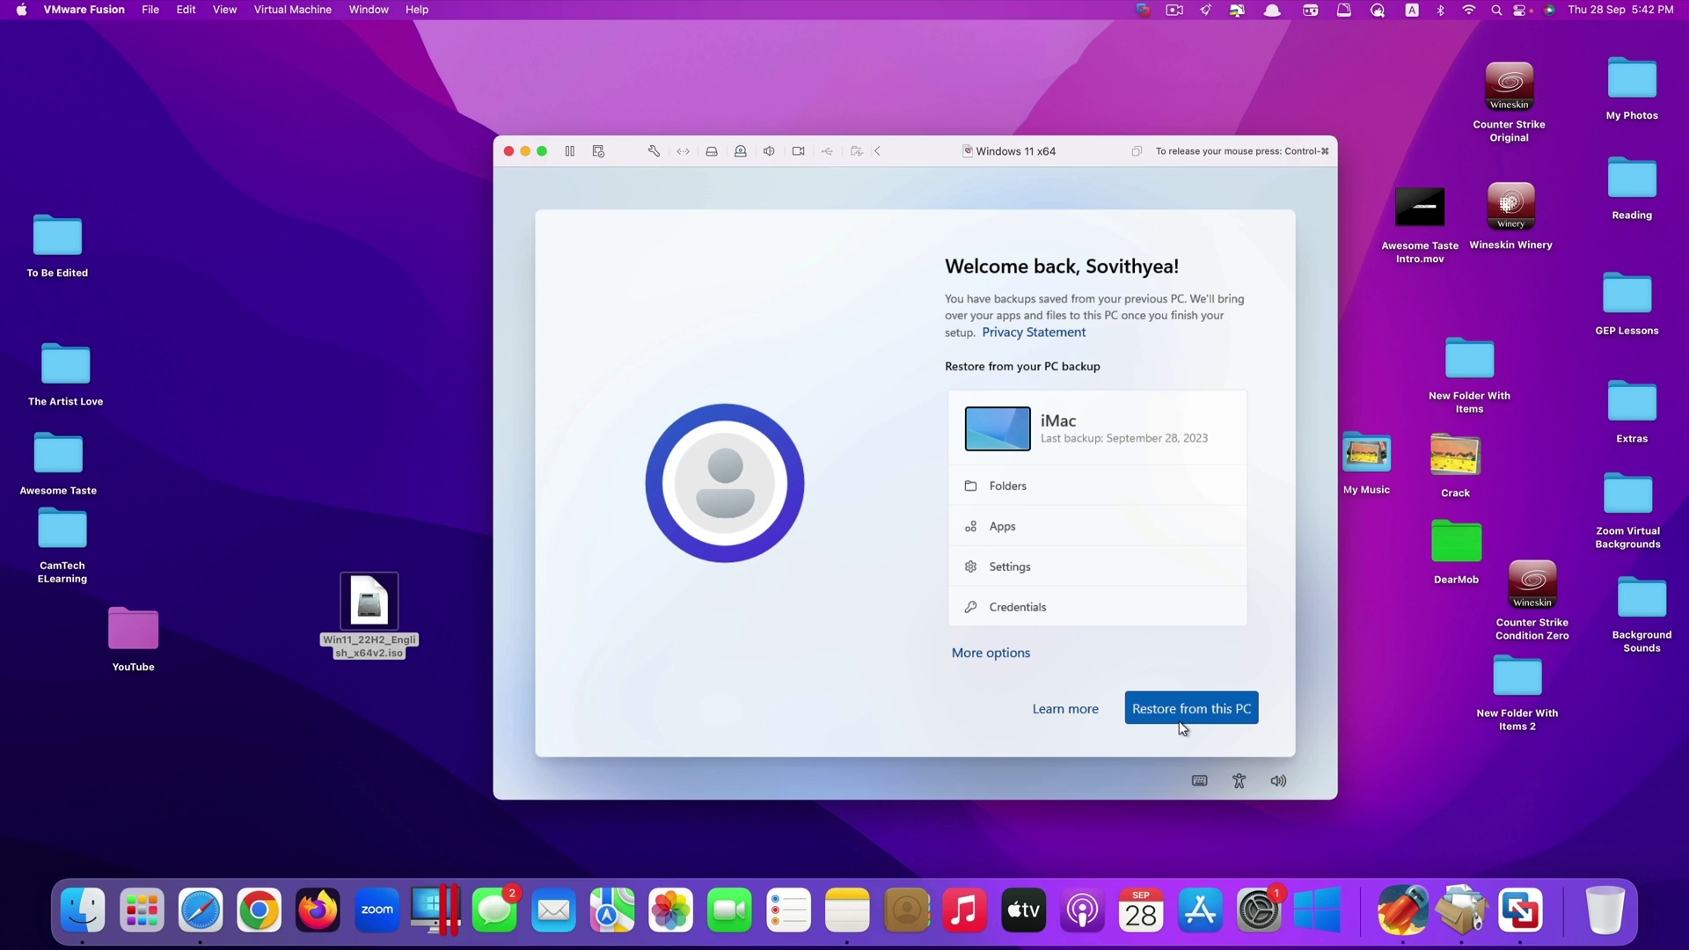
Step: Skip restoring a backup, set up as a new PC, and create a six-digit numeric sign-in PIN
{"action": "left_click", "coordinate": [1179, 721]}
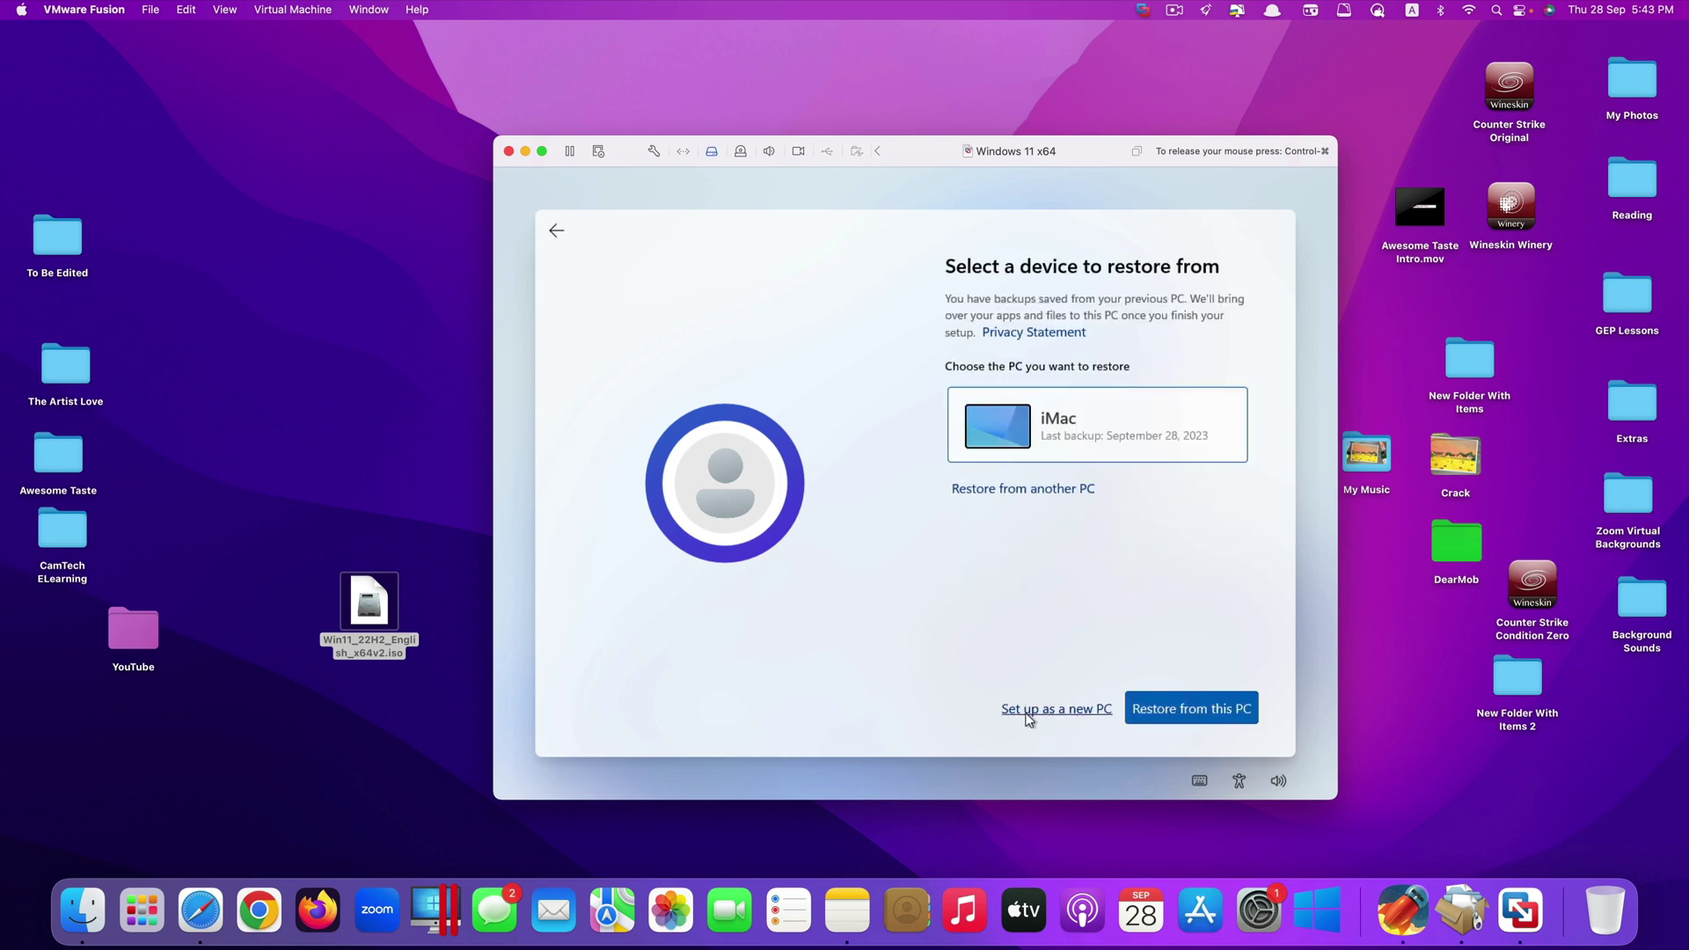
{"action": "left_click", "coordinate": [1067, 713]}
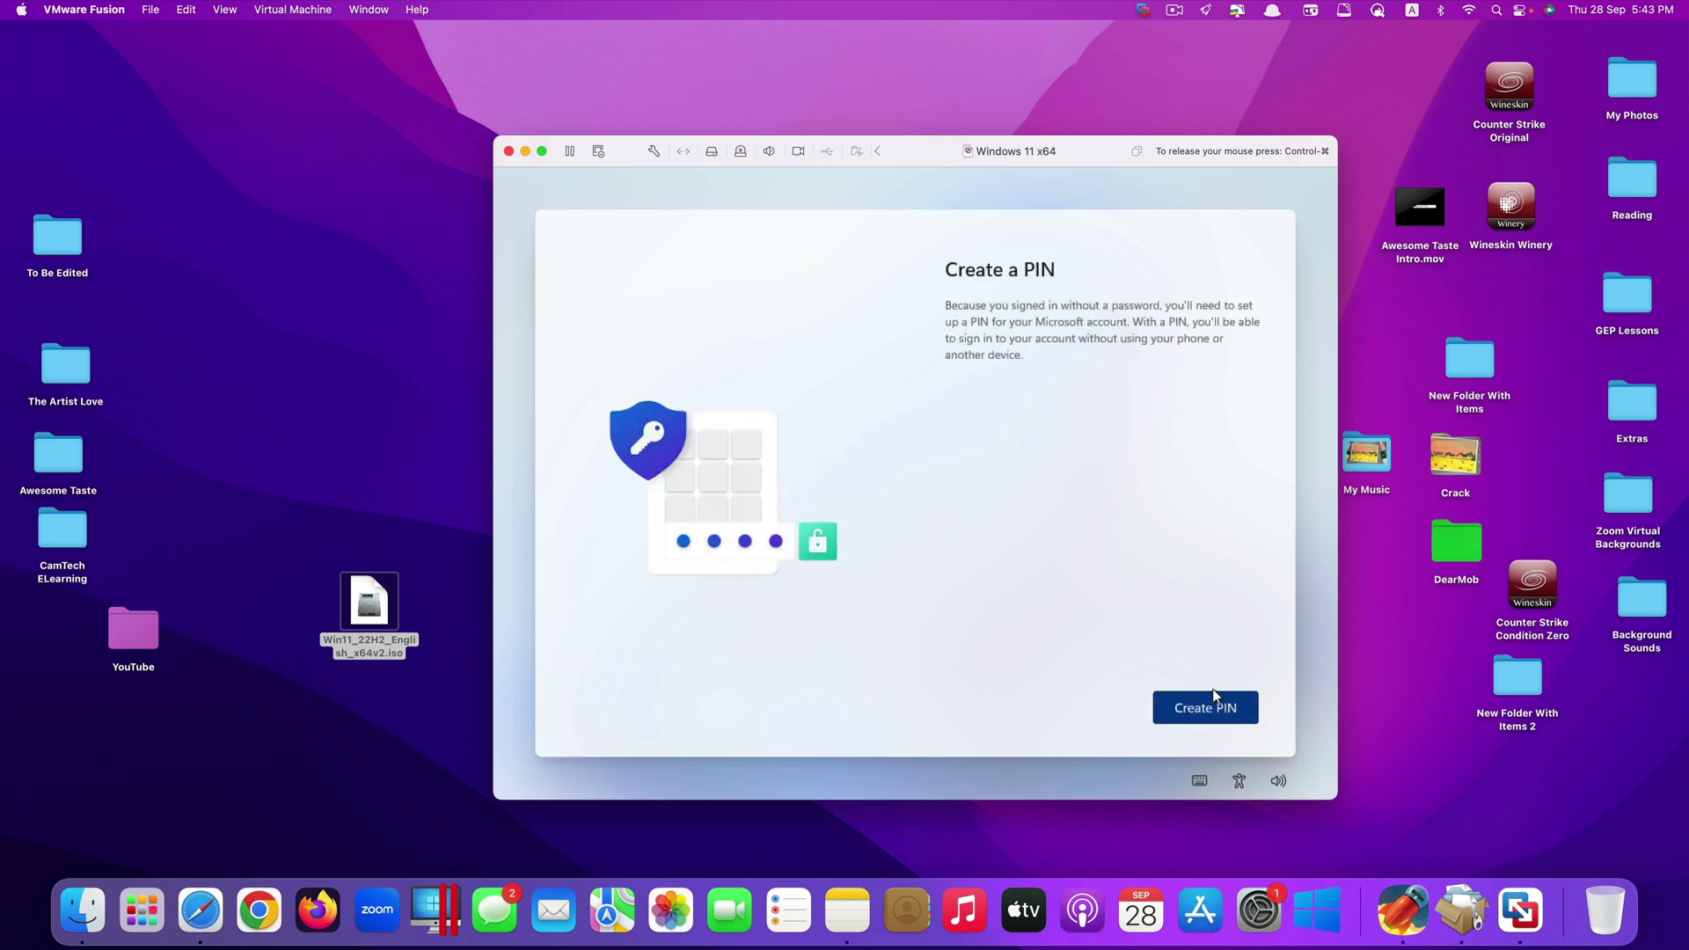
{"action": "left_click", "coordinate": [1171, 704]}
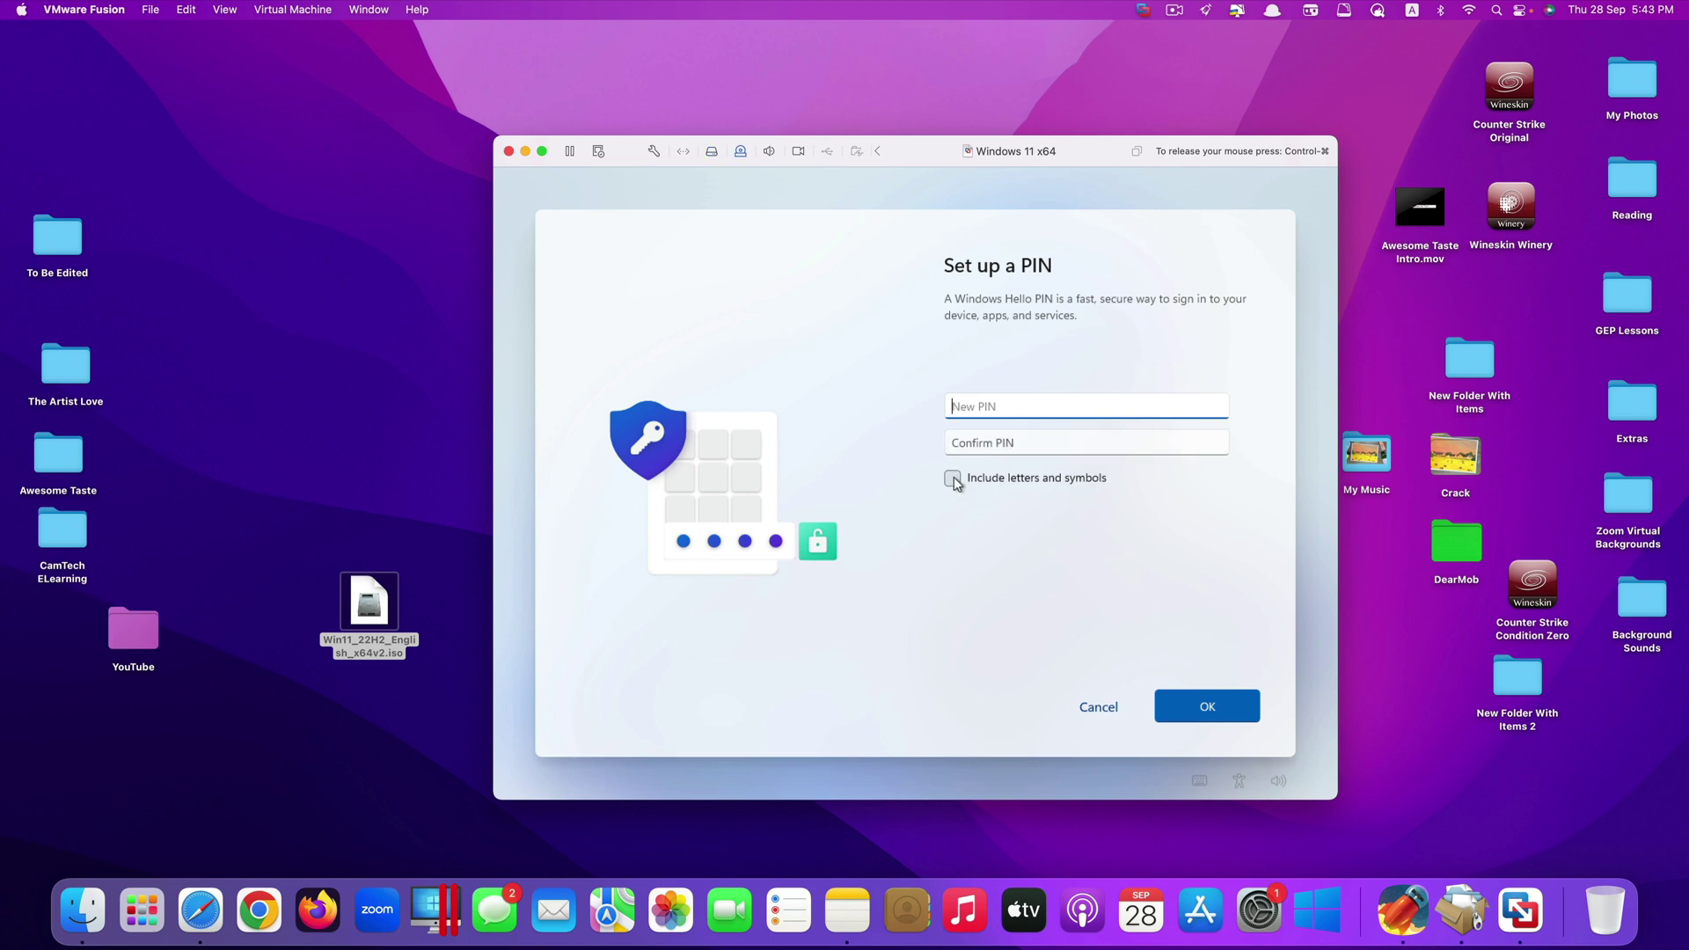
{"action": "left_click", "coordinate": [953, 478]}
{"action": "left_click", "coordinate": [953, 478]}
{"action": "left_click", "coordinate": [1005, 410]}
{"action": "key", "text": "Tab"}
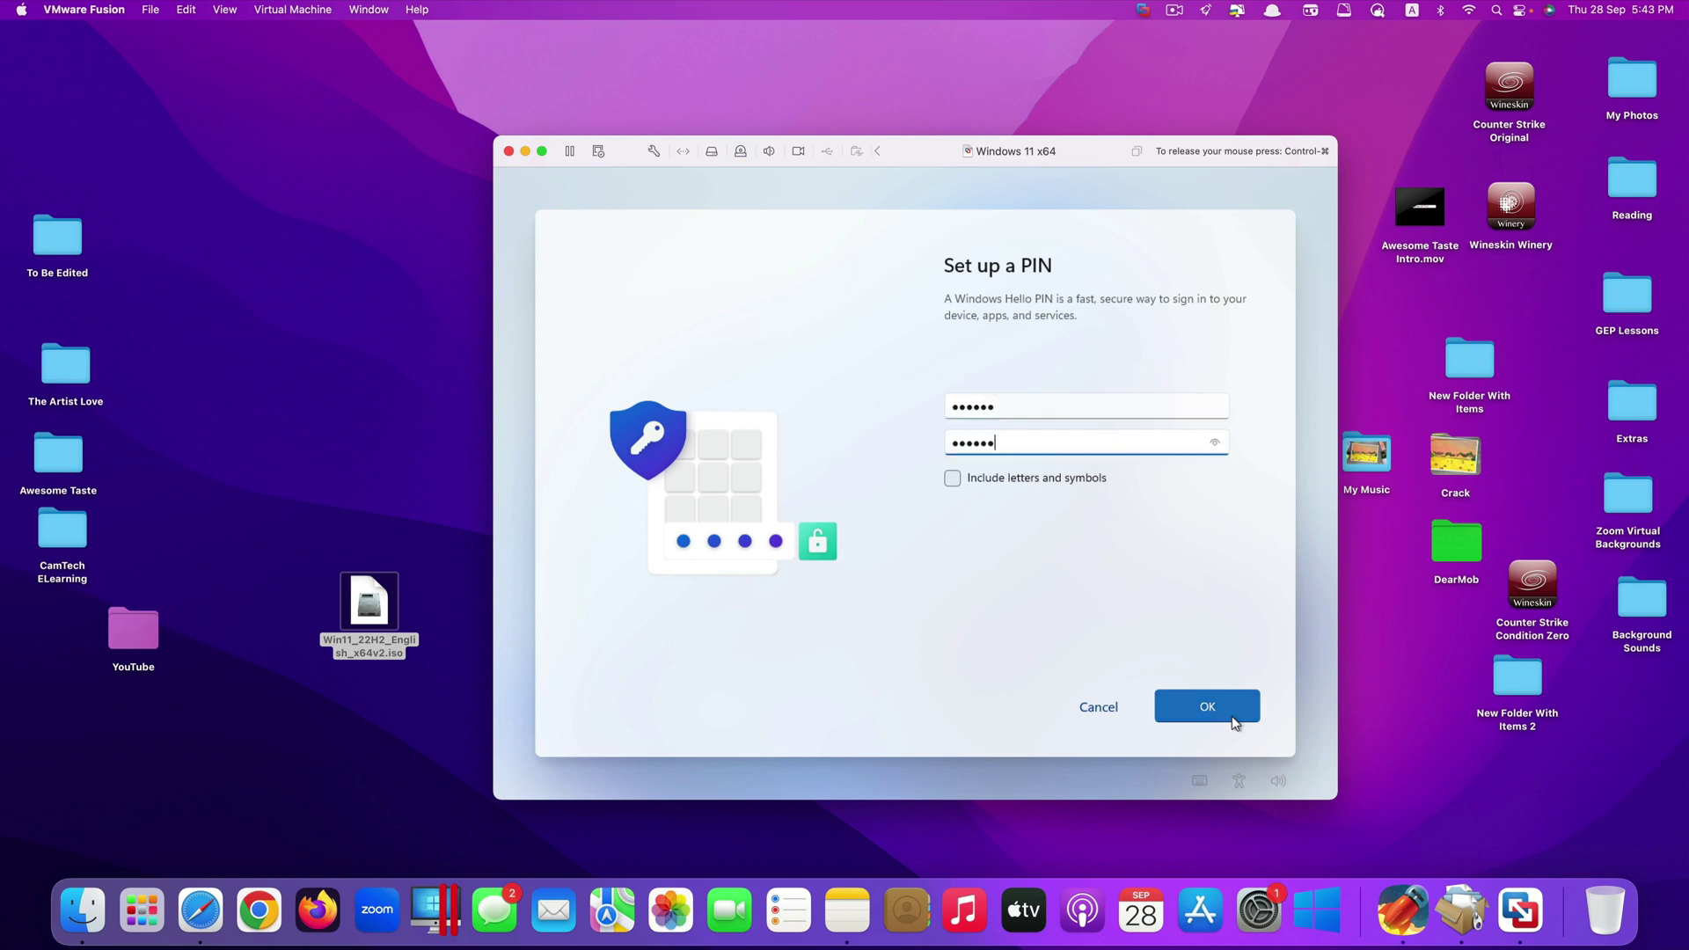
{"action": "left_click", "coordinate": [1232, 715]}
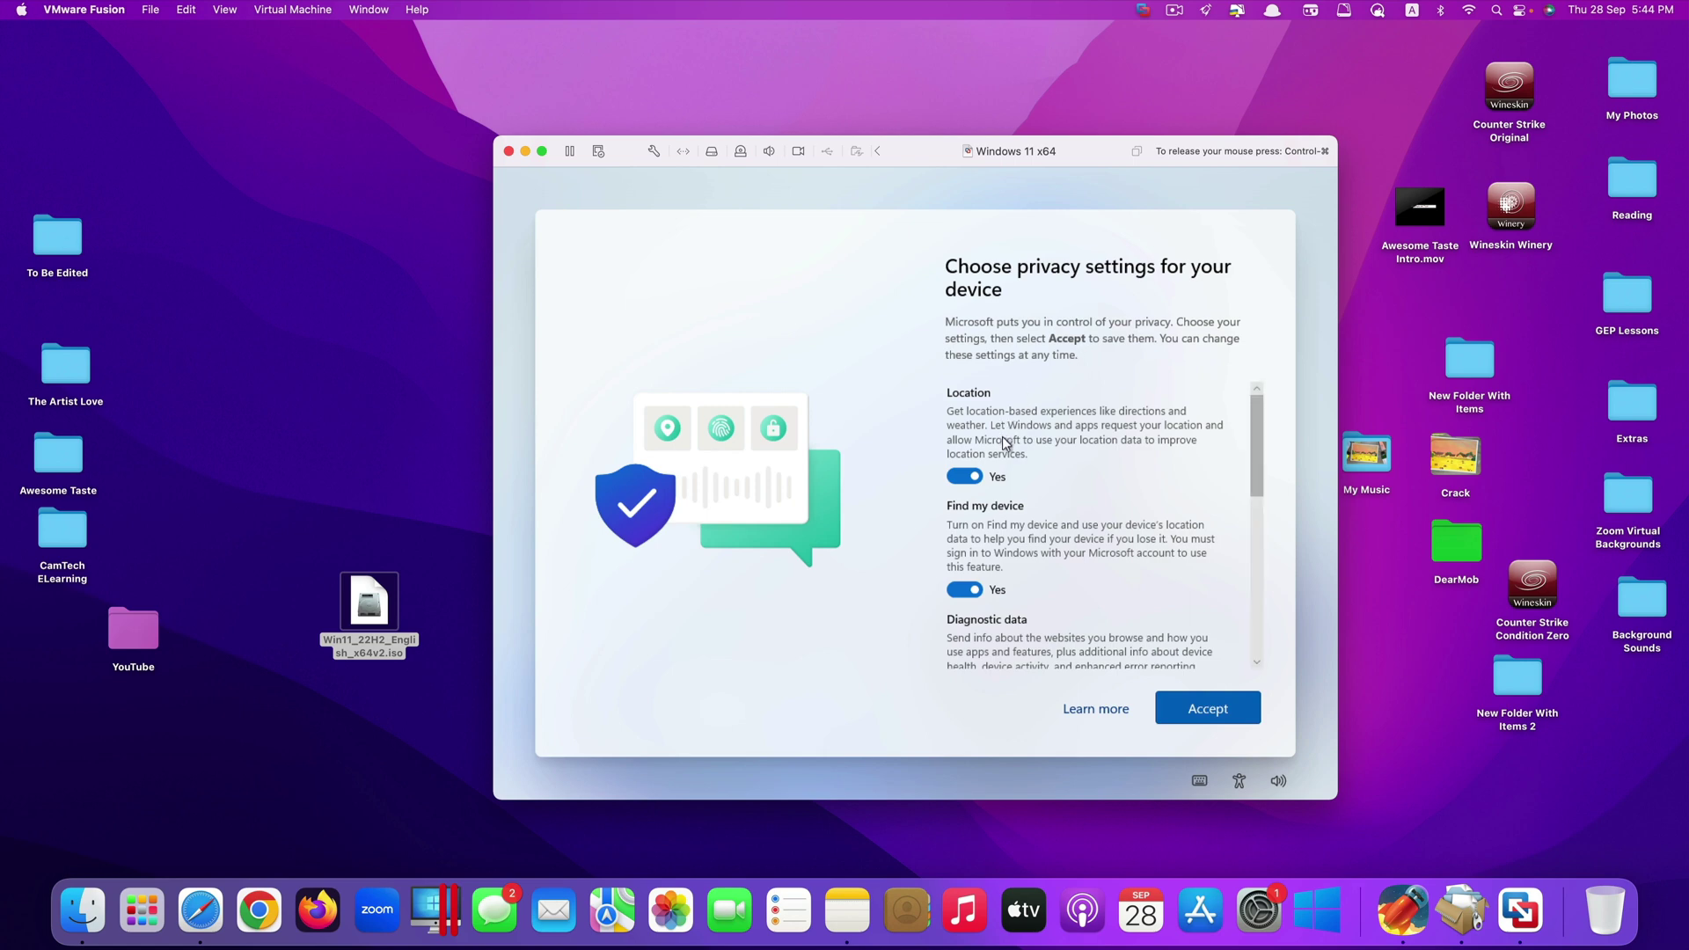
Step: Switch location and the other privacy settings to No and accept them
{"action": "left_click", "coordinate": [965, 476]}
{"action": "left_click", "coordinate": [952, 575]}
{"action": "left_click", "coordinate": [964, 576]}
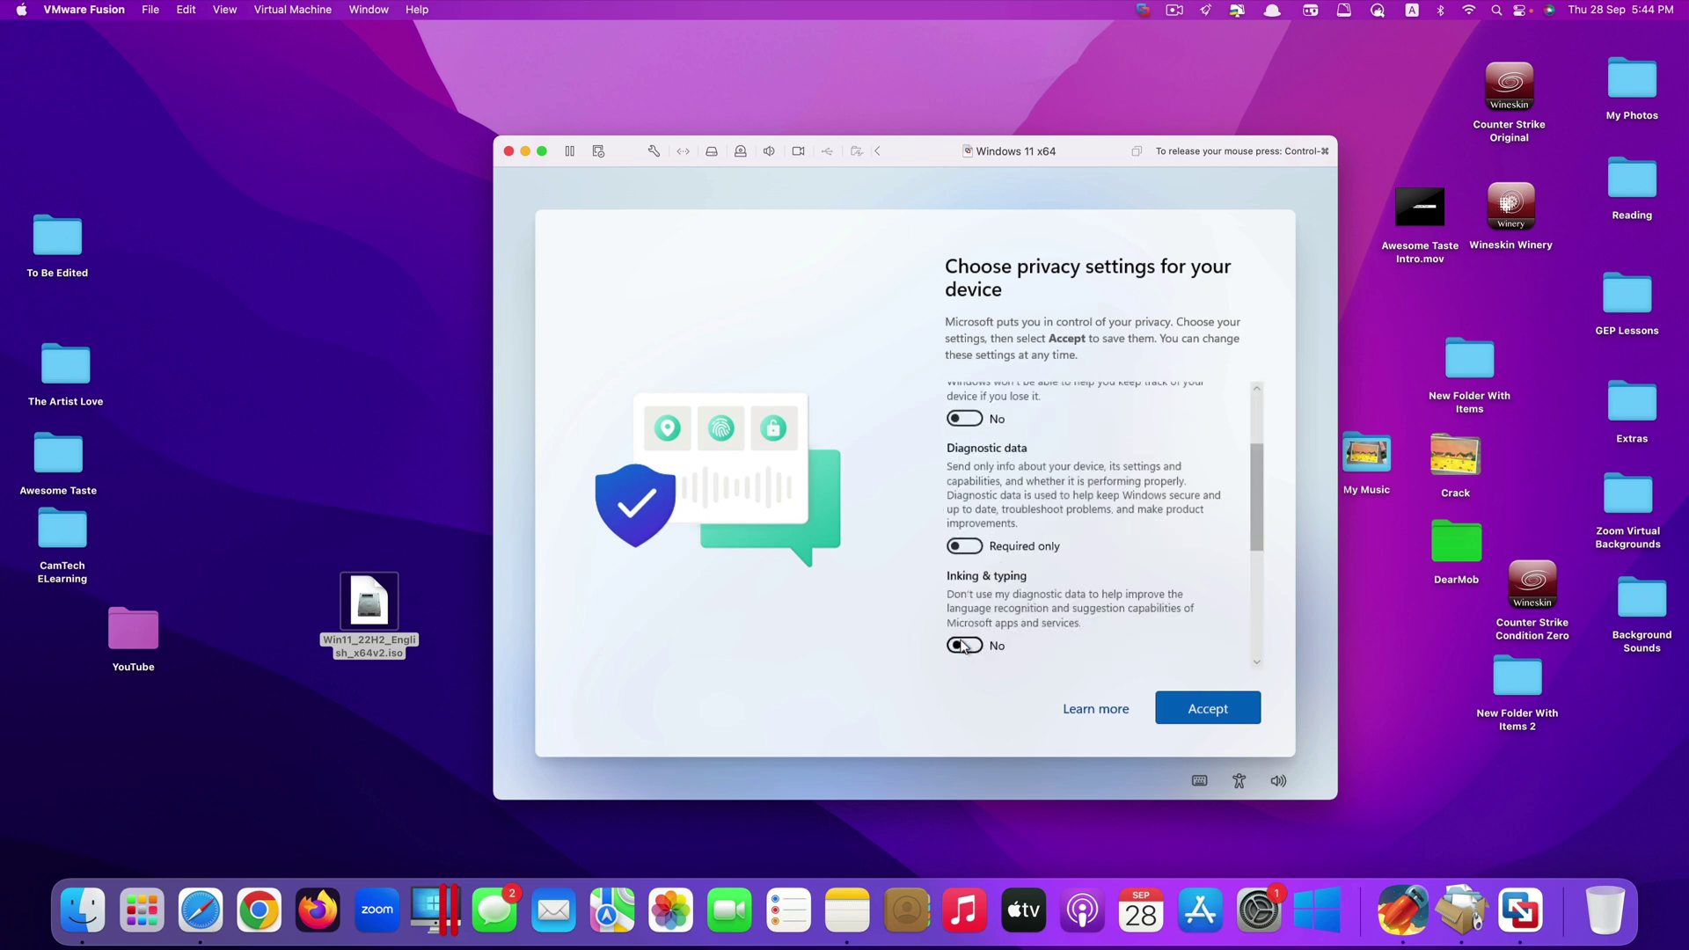
{"action": "left_click", "coordinate": [965, 577]}
{"action": "left_click", "coordinate": [976, 577]}
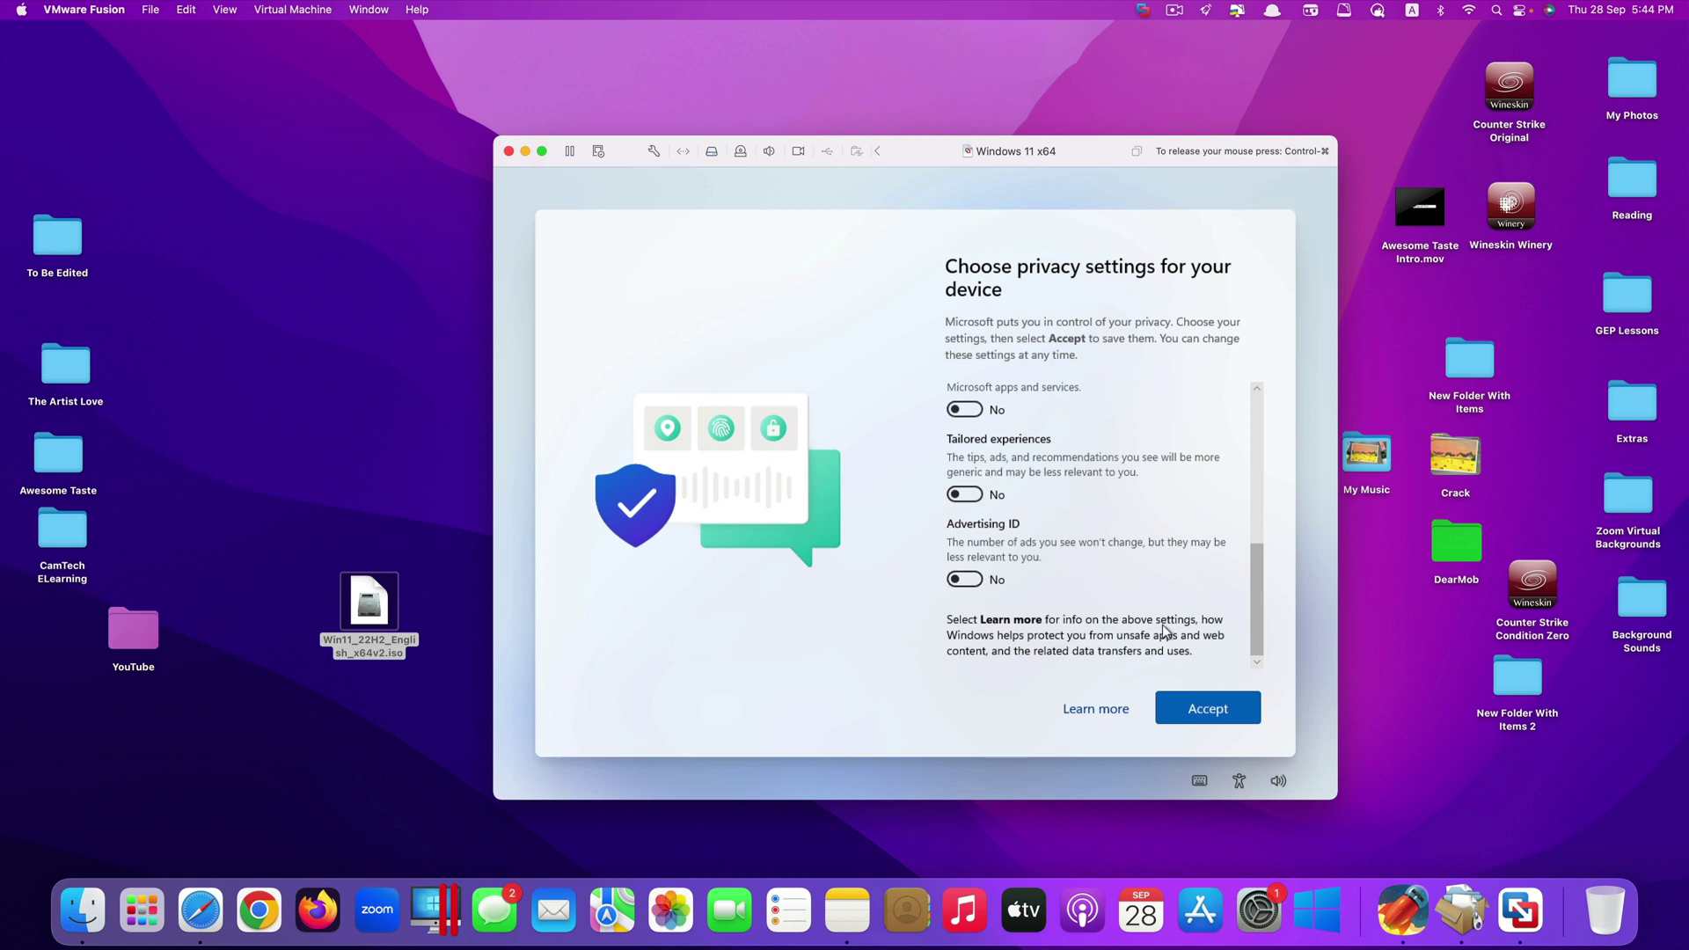
{"action": "left_click", "coordinate": [1227, 715]}
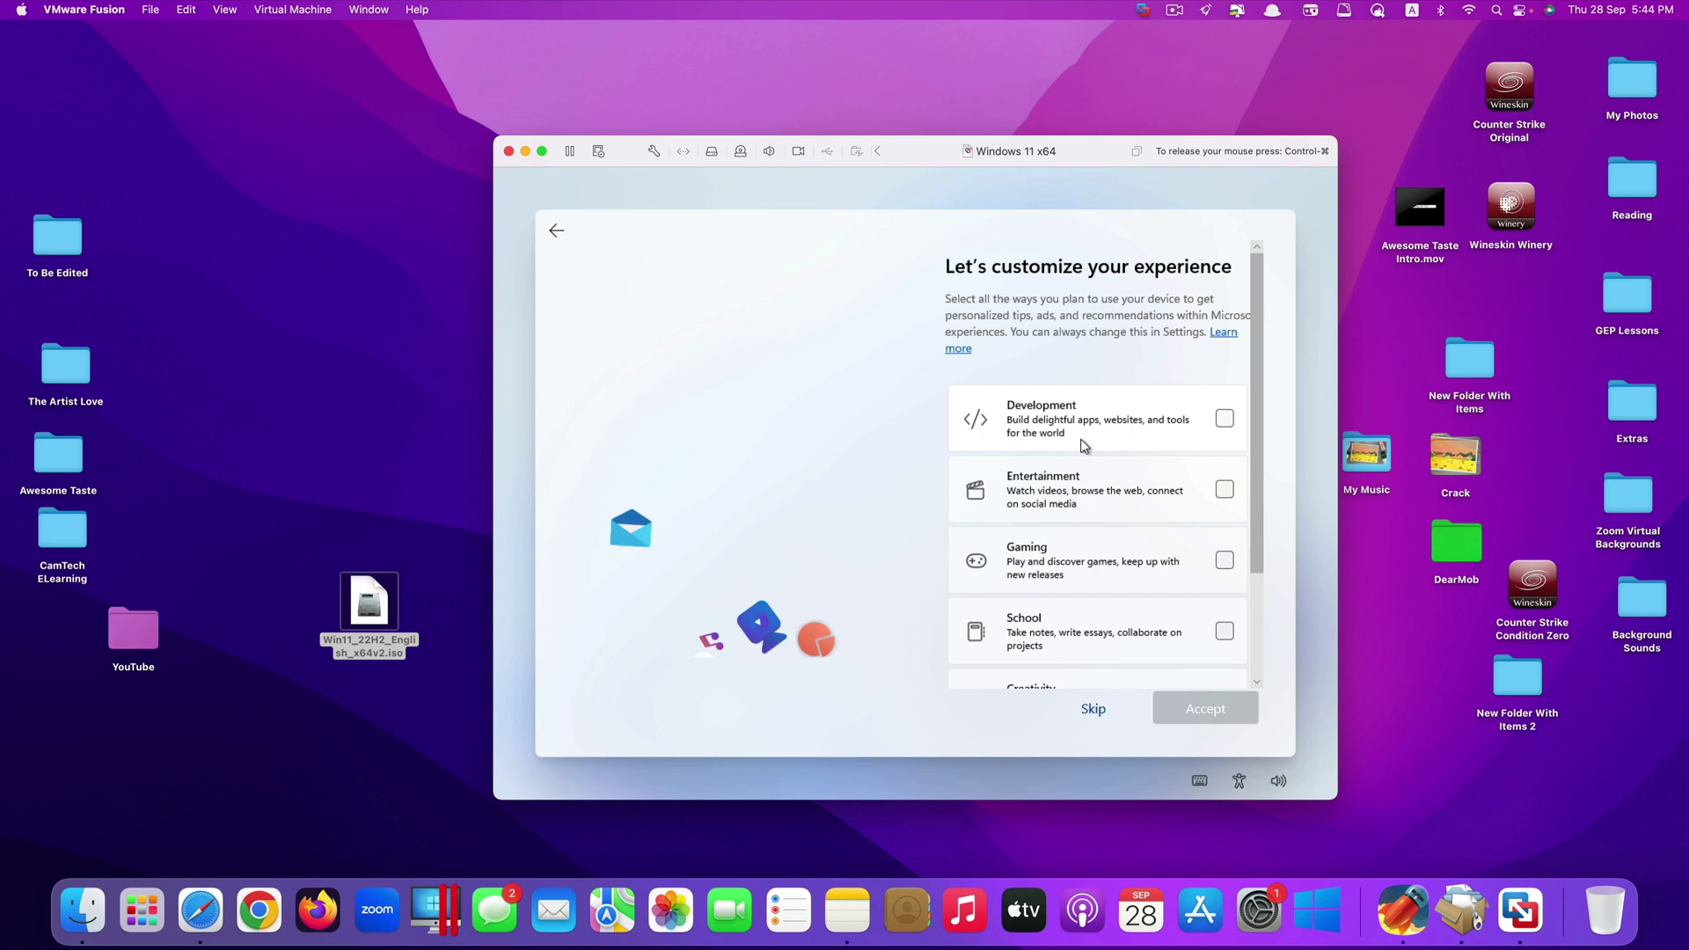
Step: Choose Development and Entertainment as planned uses for the device
{"action": "left_click", "coordinate": [1222, 419]}
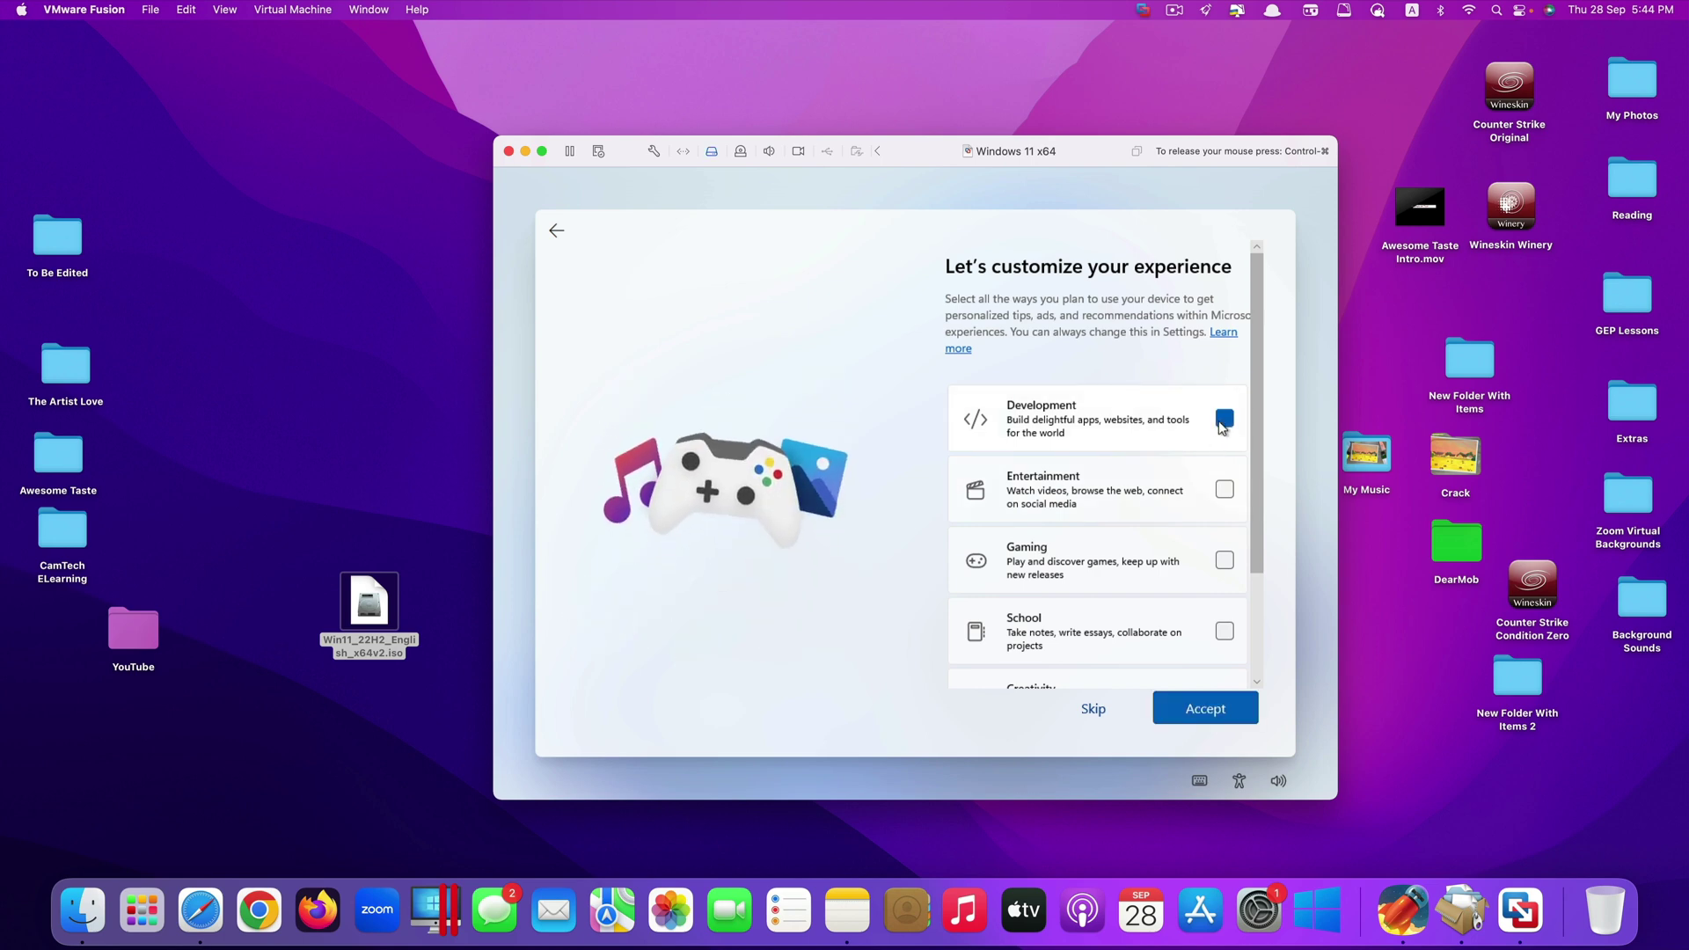
{"action": "left_click", "coordinate": [1226, 490]}
{"action": "left_click", "coordinate": [1198, 705]}
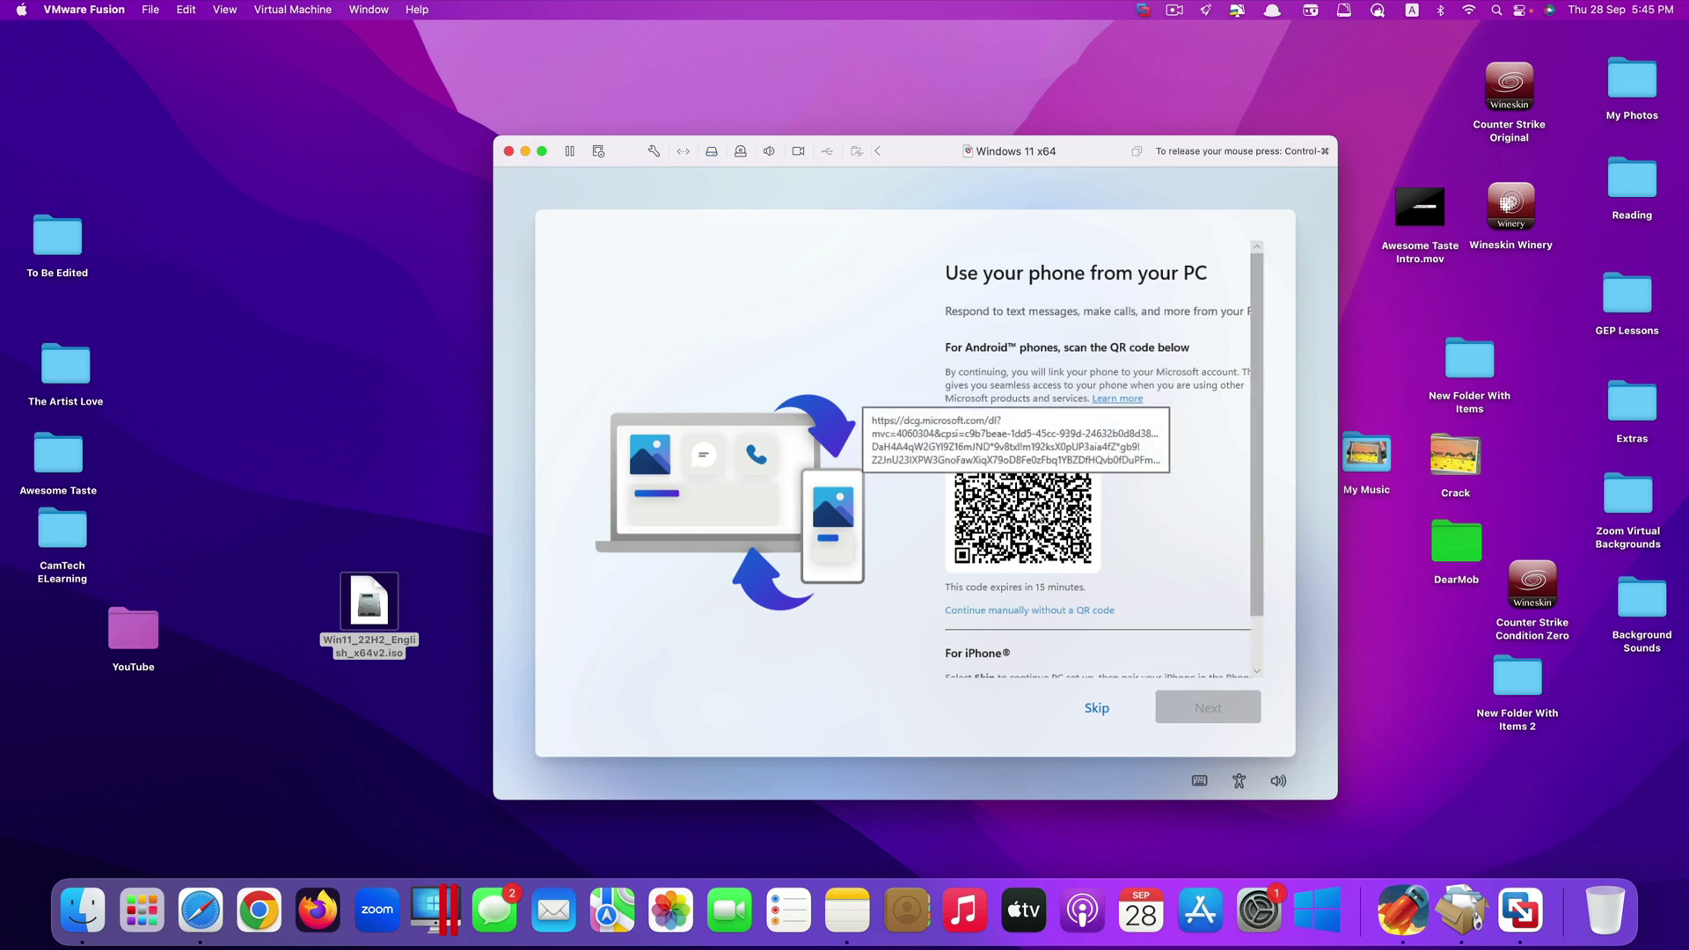
Step: Skip phone linking and decline the Microsoft 365 trial and extra cloud storage offers
{"action": "scroll", "coordinate": [1025, 621], "scroll_direction": "down", "scroll_amount": 3}
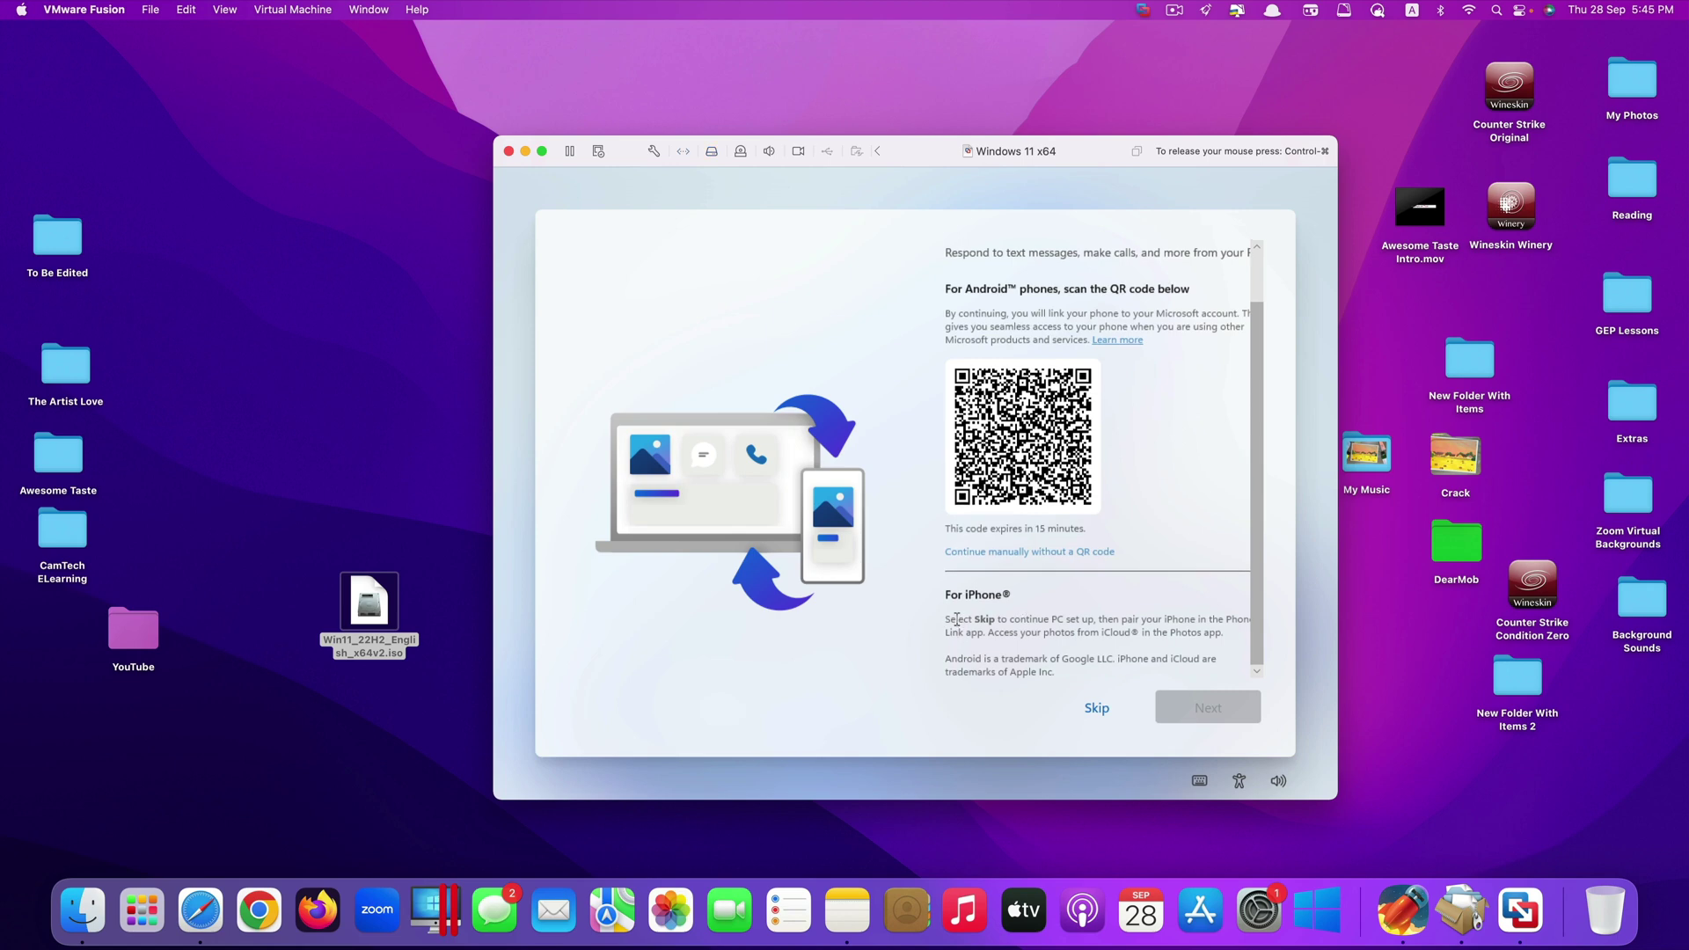
{"action": "left_click", "coordinate": [1093, 705]}
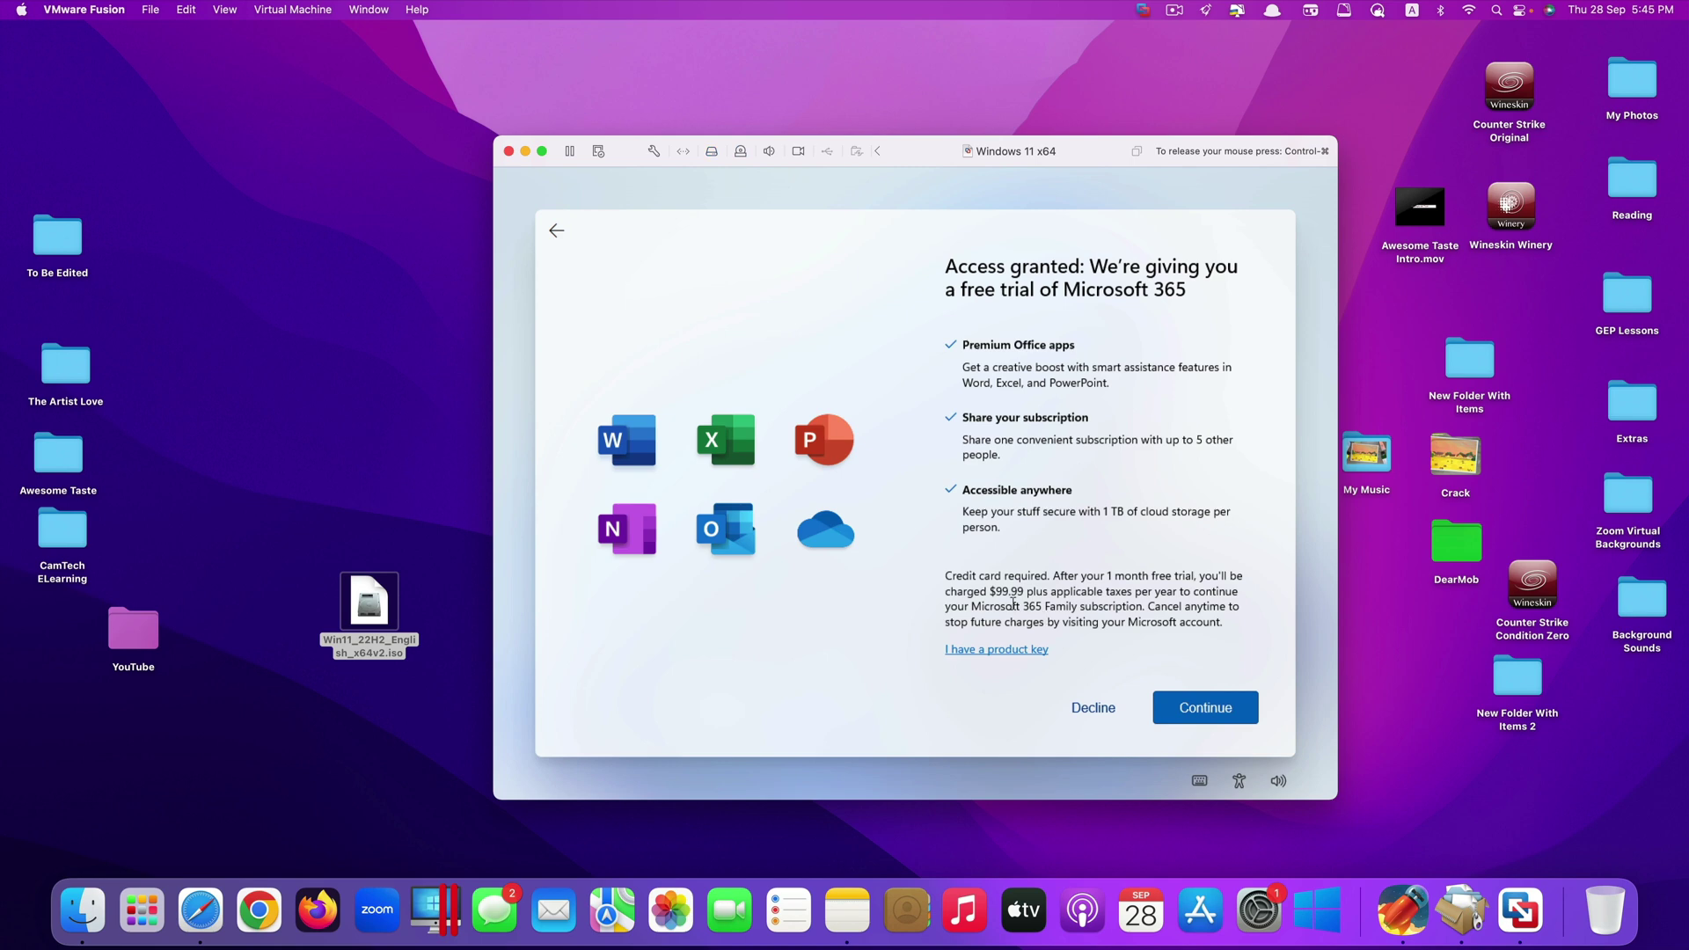
{"action": "left_click", "coordinate": [1099, 713]}
{"action": "left_click", "coordinate": [1095, 713]}
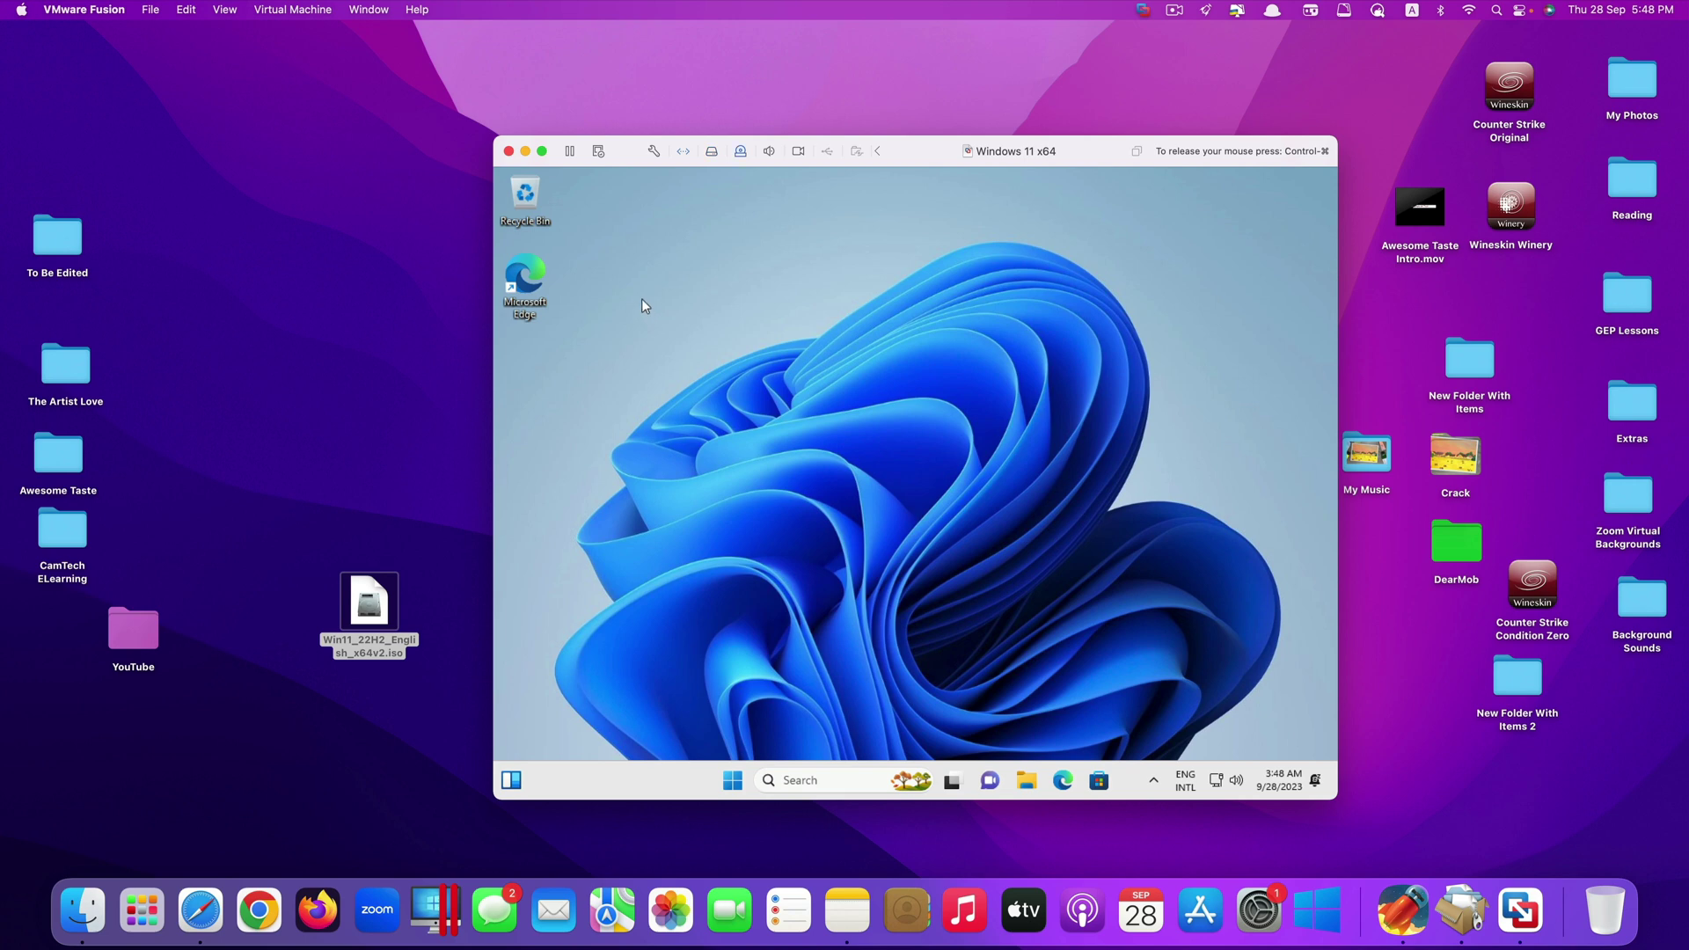
Step: Connect the VMware Tools installer disc via Virtual Machine > Install VMware Tools
{"action": "left_click", "coordinate": [302, 8]}
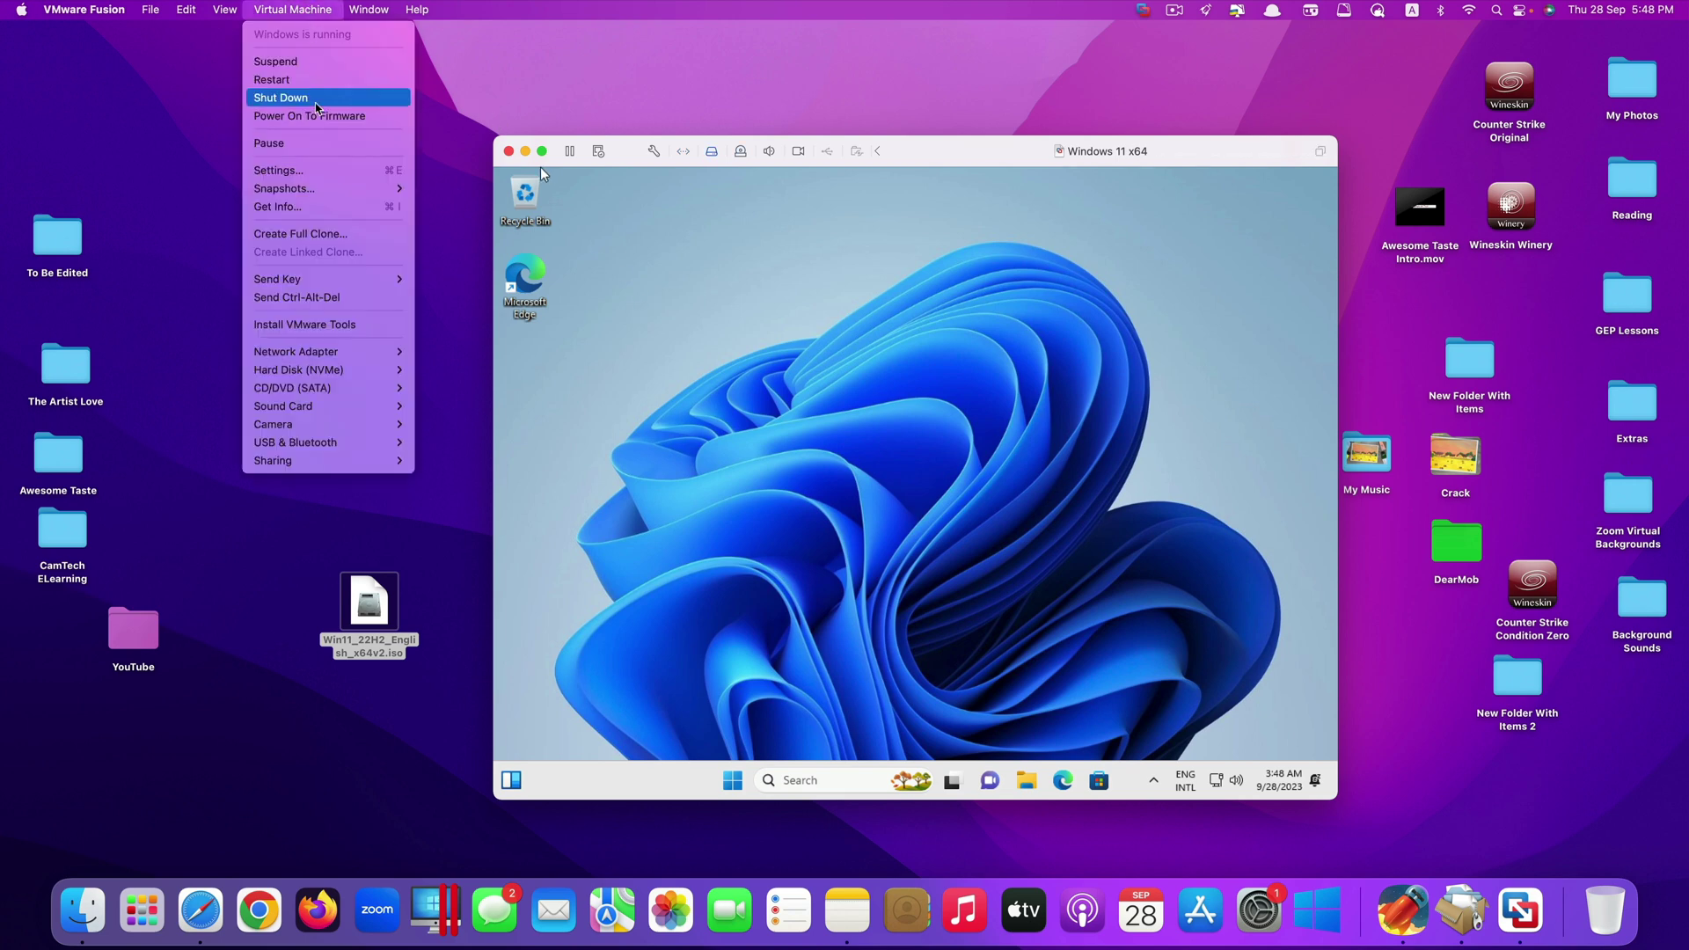
{"action": "left_click", "coordinate": [286, 326]}
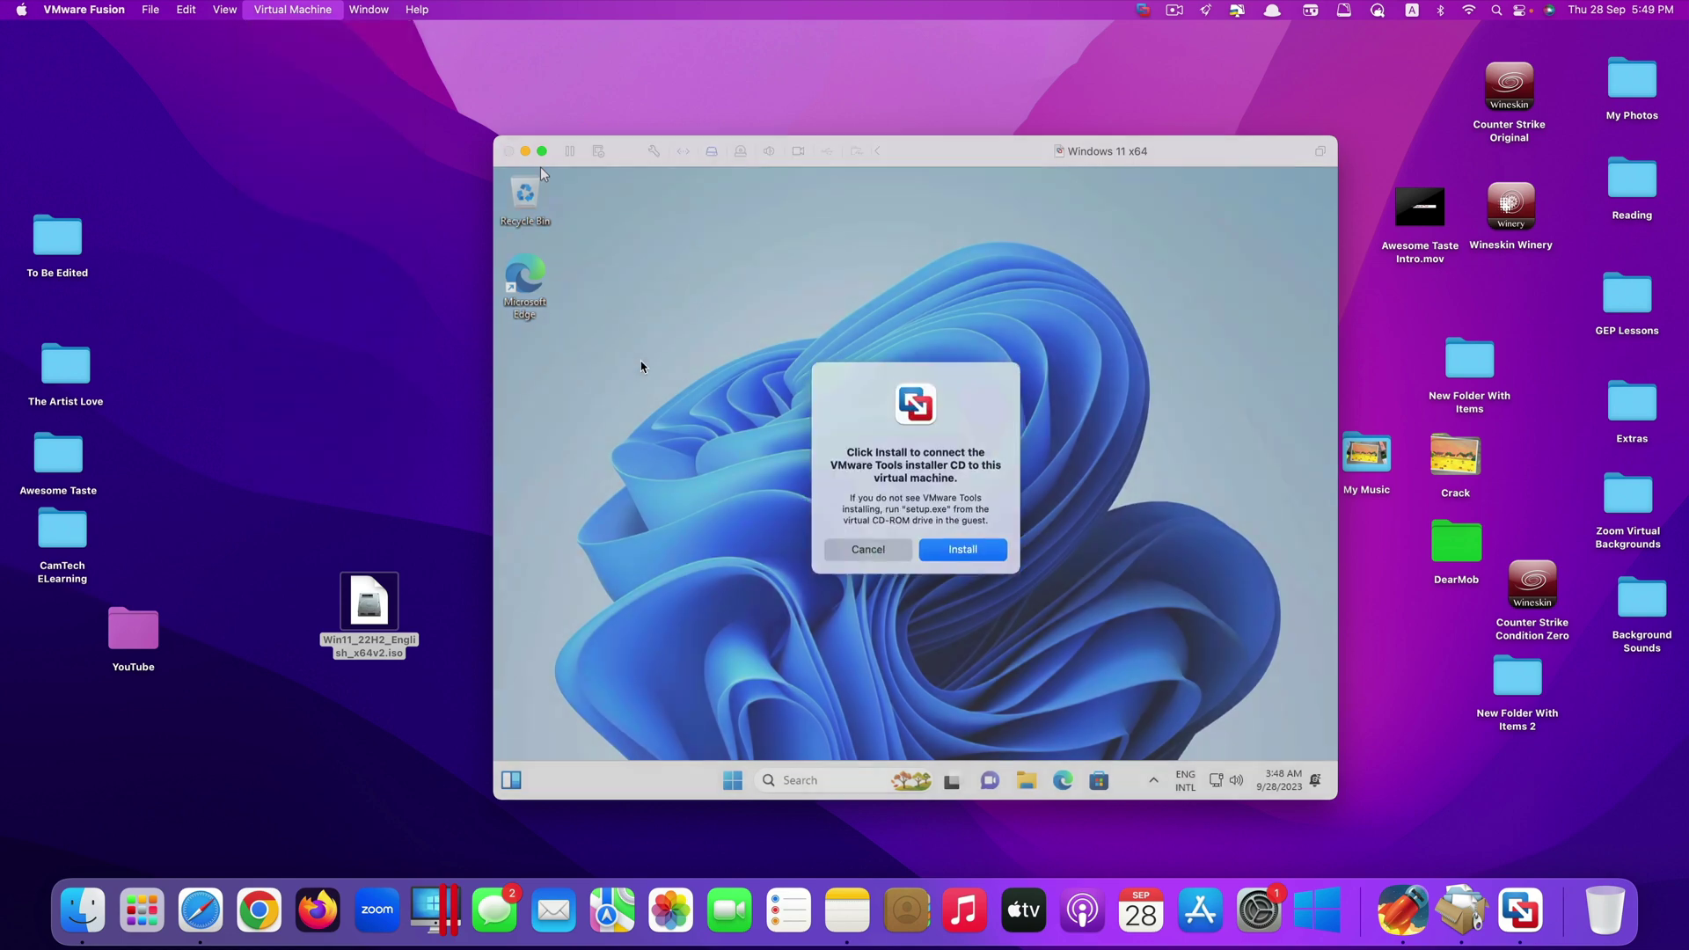
{"action": "left_click", "coordinate": [973, 556]}
{"action": "left_click", "coordinate": [969, 552]}
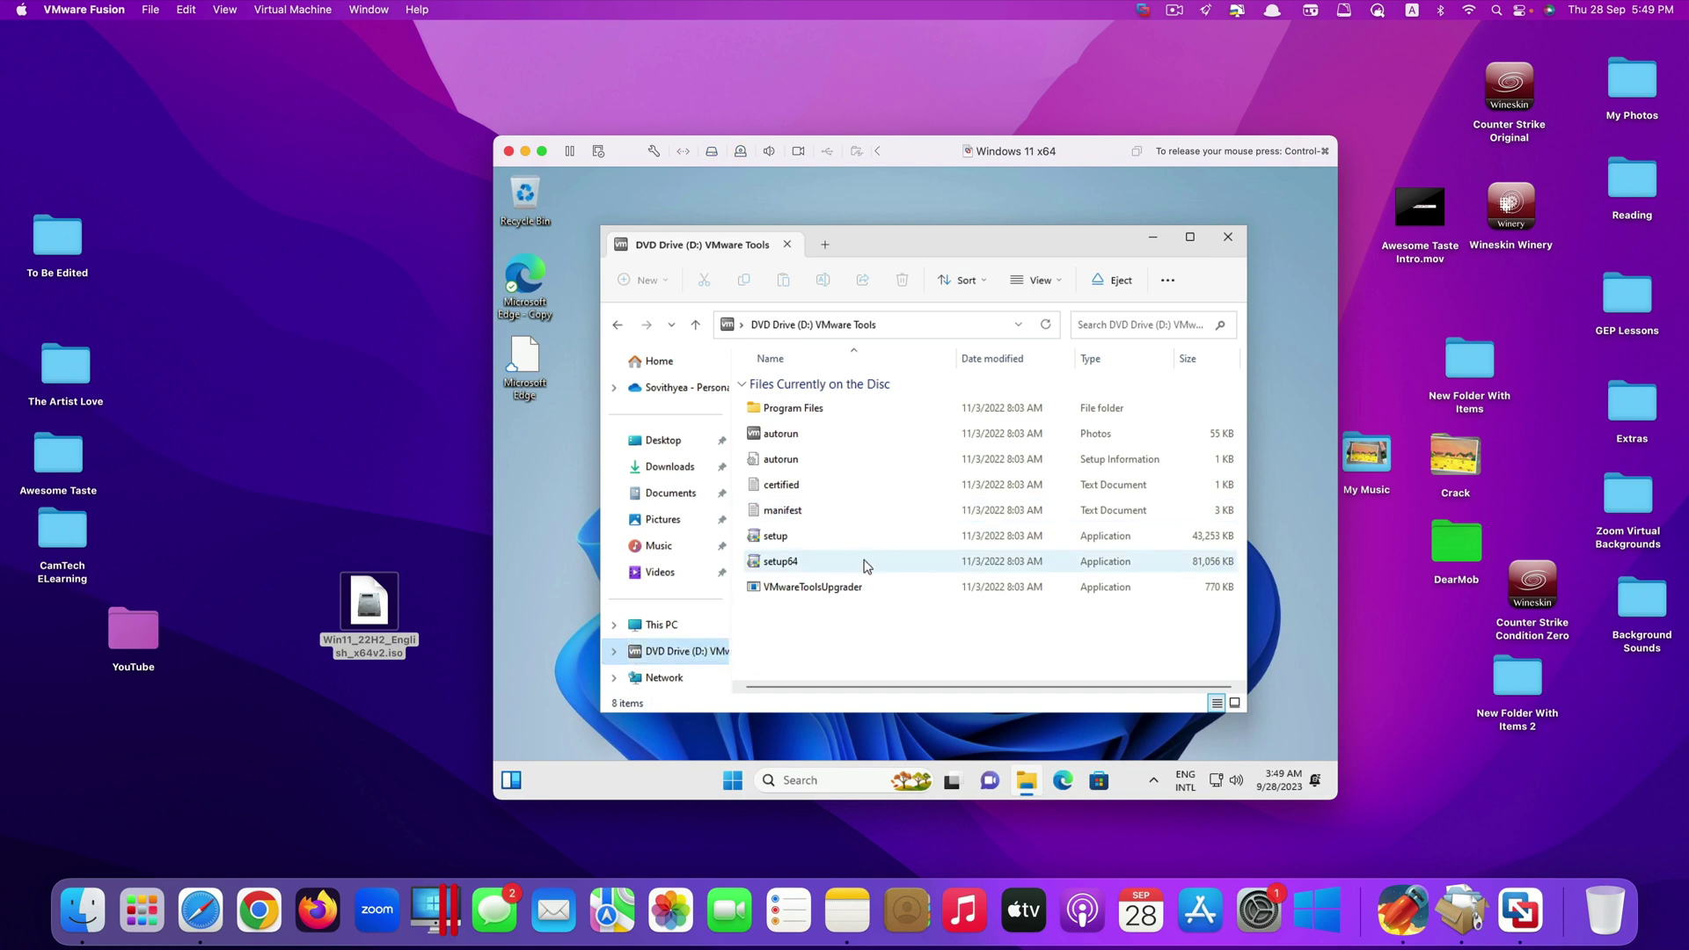
Step: Run setup64, install VMware Tools with the Complete setup type, and agree to restart
{"action": "double_click", "coordinate": [818, 566]}
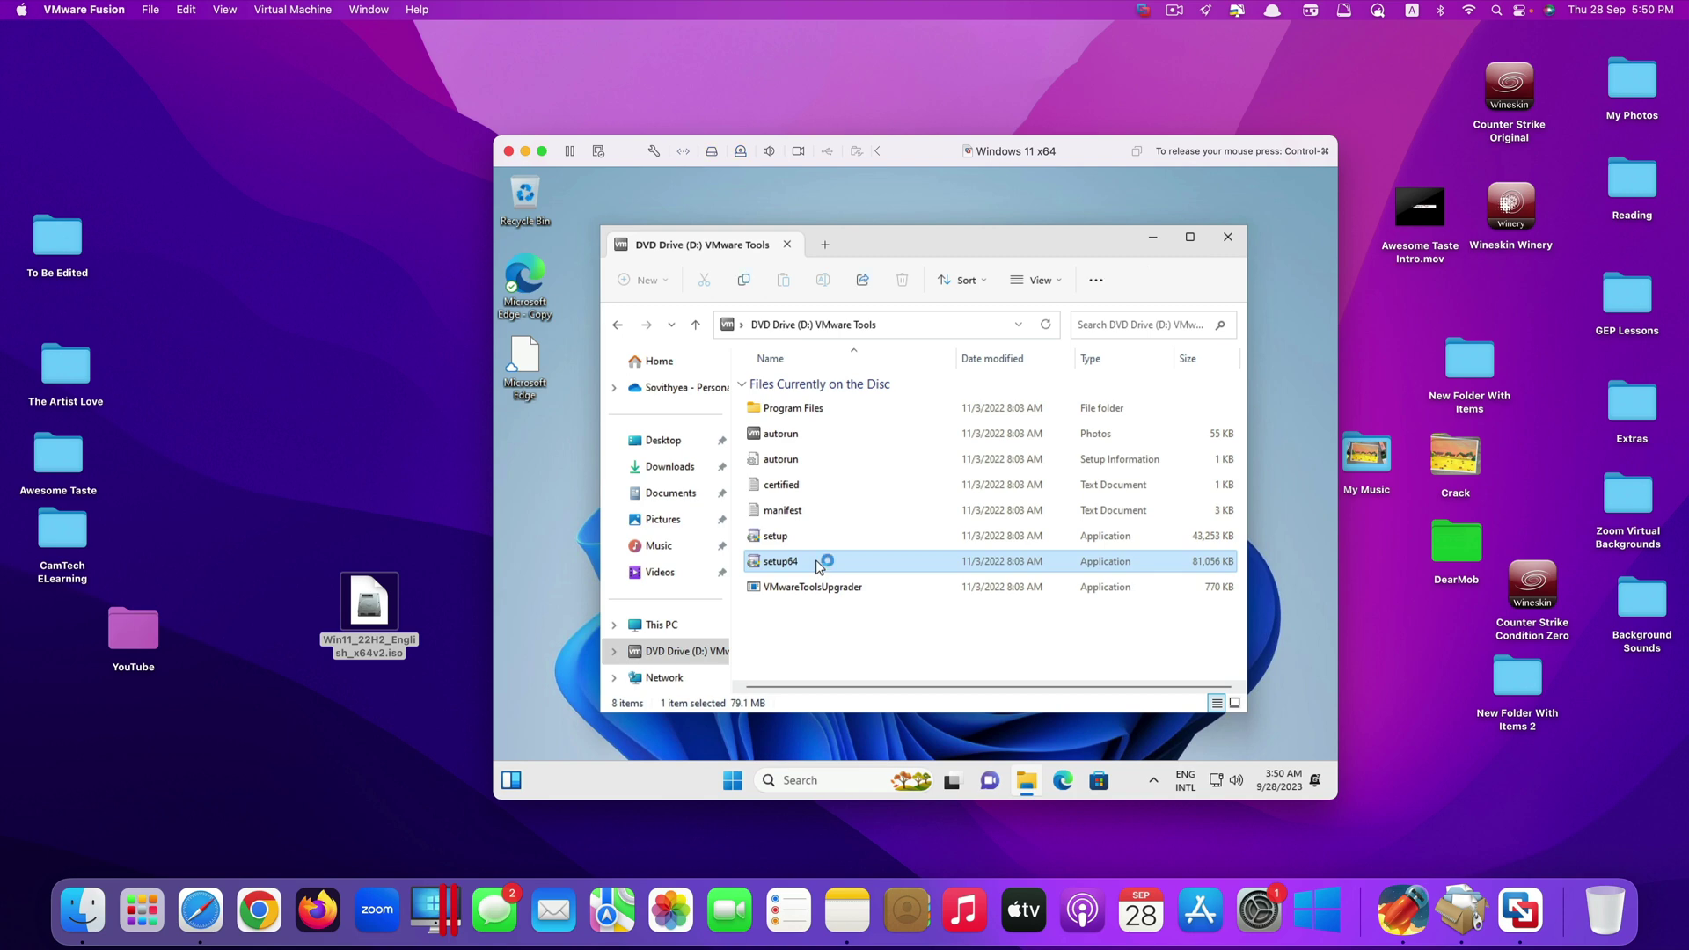
{"action": "left_click", "coordinate": [815, 618]}
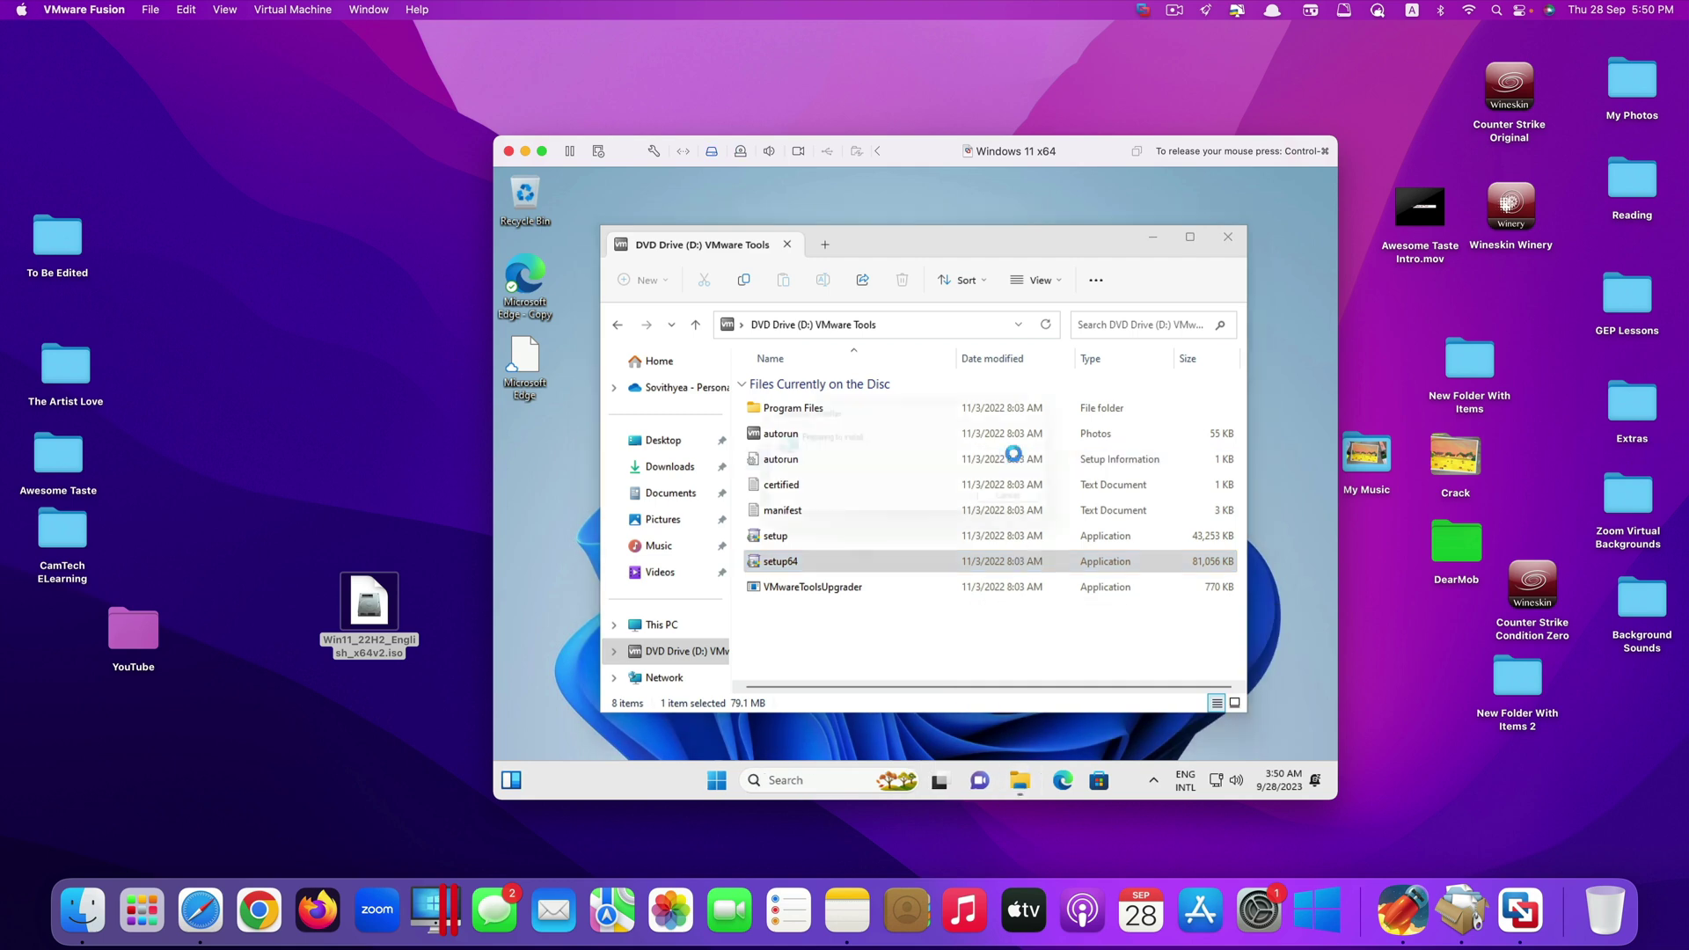
{"action": "left_click", "coordinate": [998, 601]}
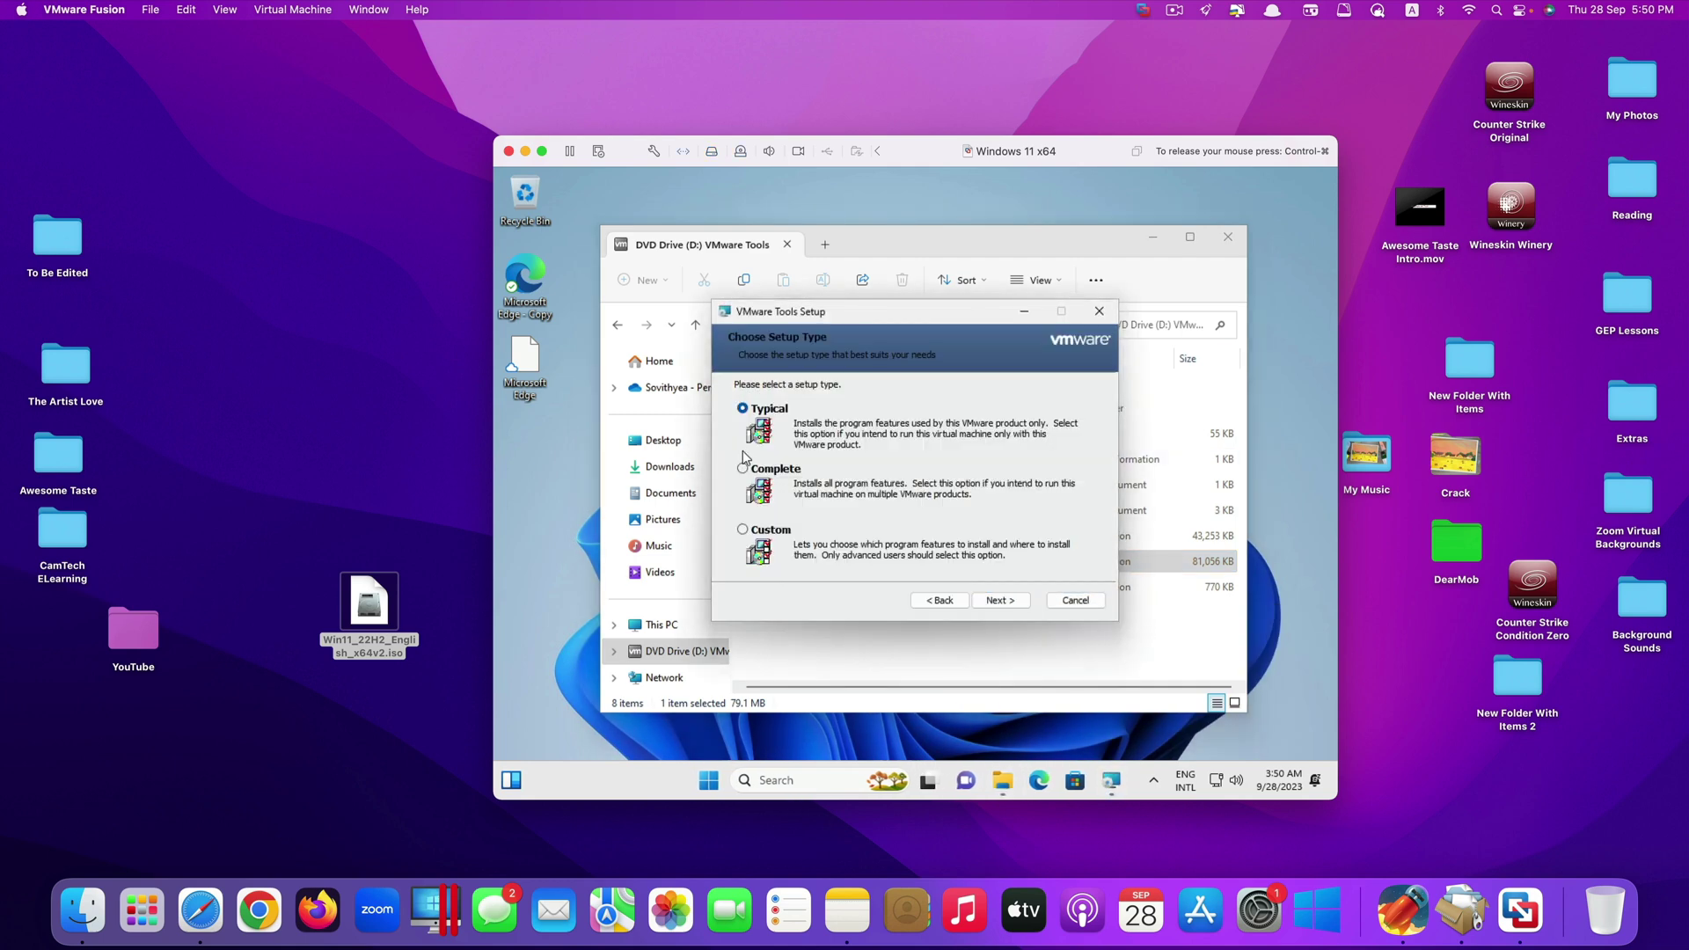
{"action": "left_click", "coordinate": [762, 472]}
{"action": "left_click", "coordinate": [1000, 601]}
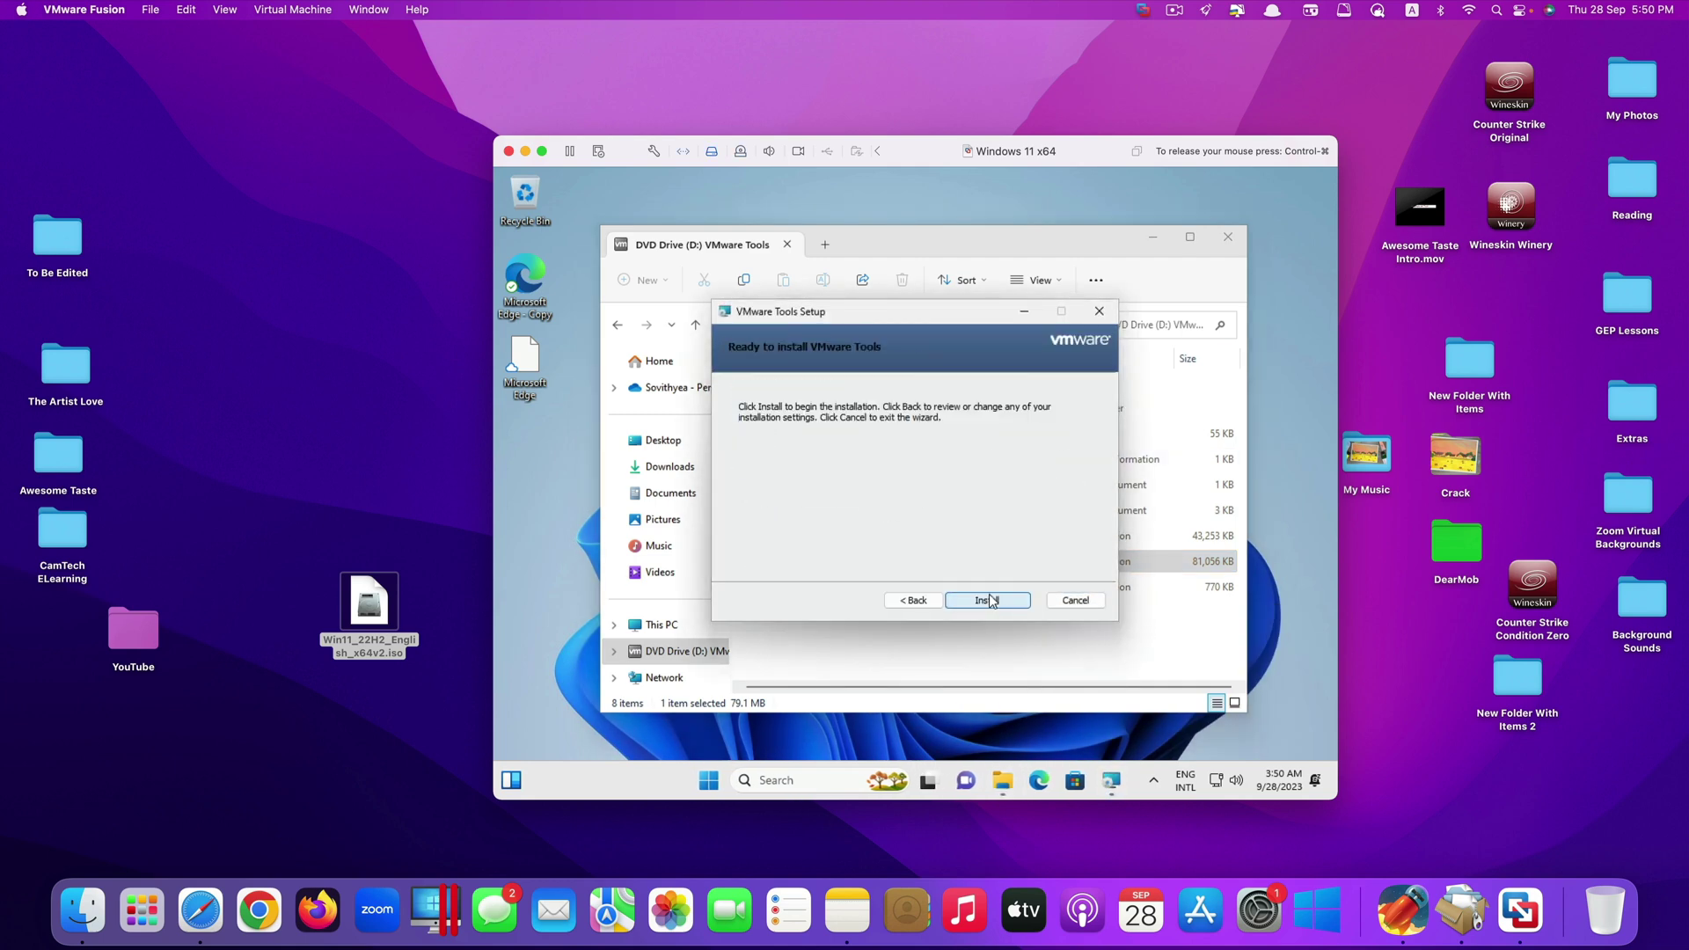
{"action": "left_click", "coordinate": [983, 601]}
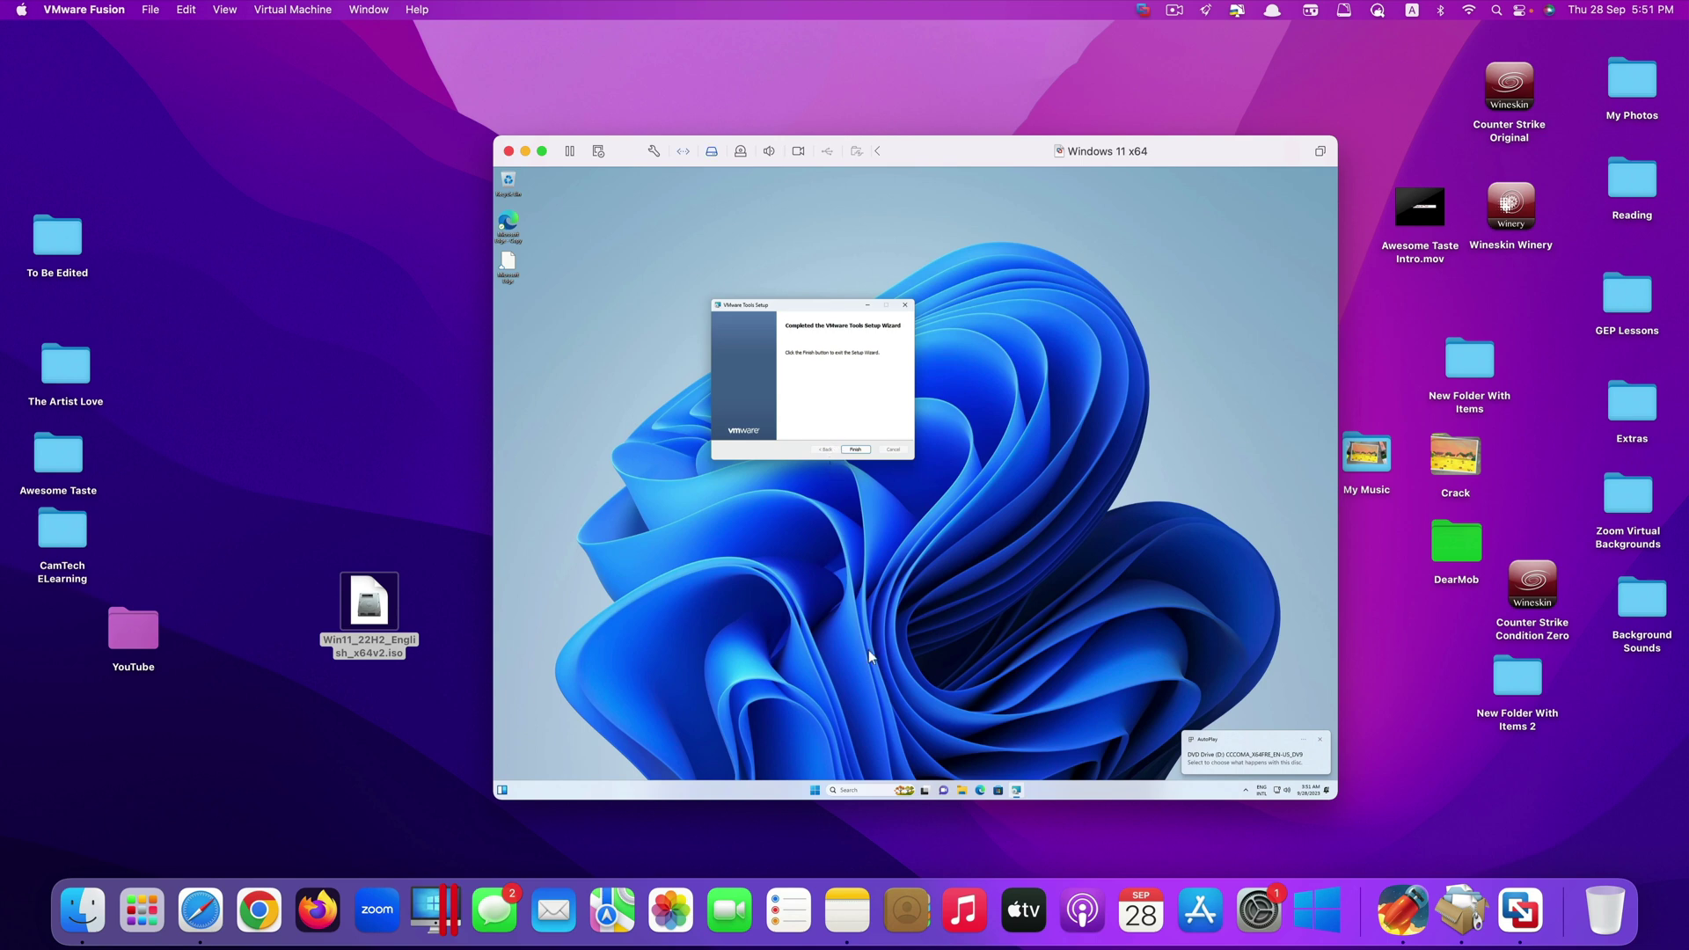
{"action": "left_click", "coordinate": [856, 451]}
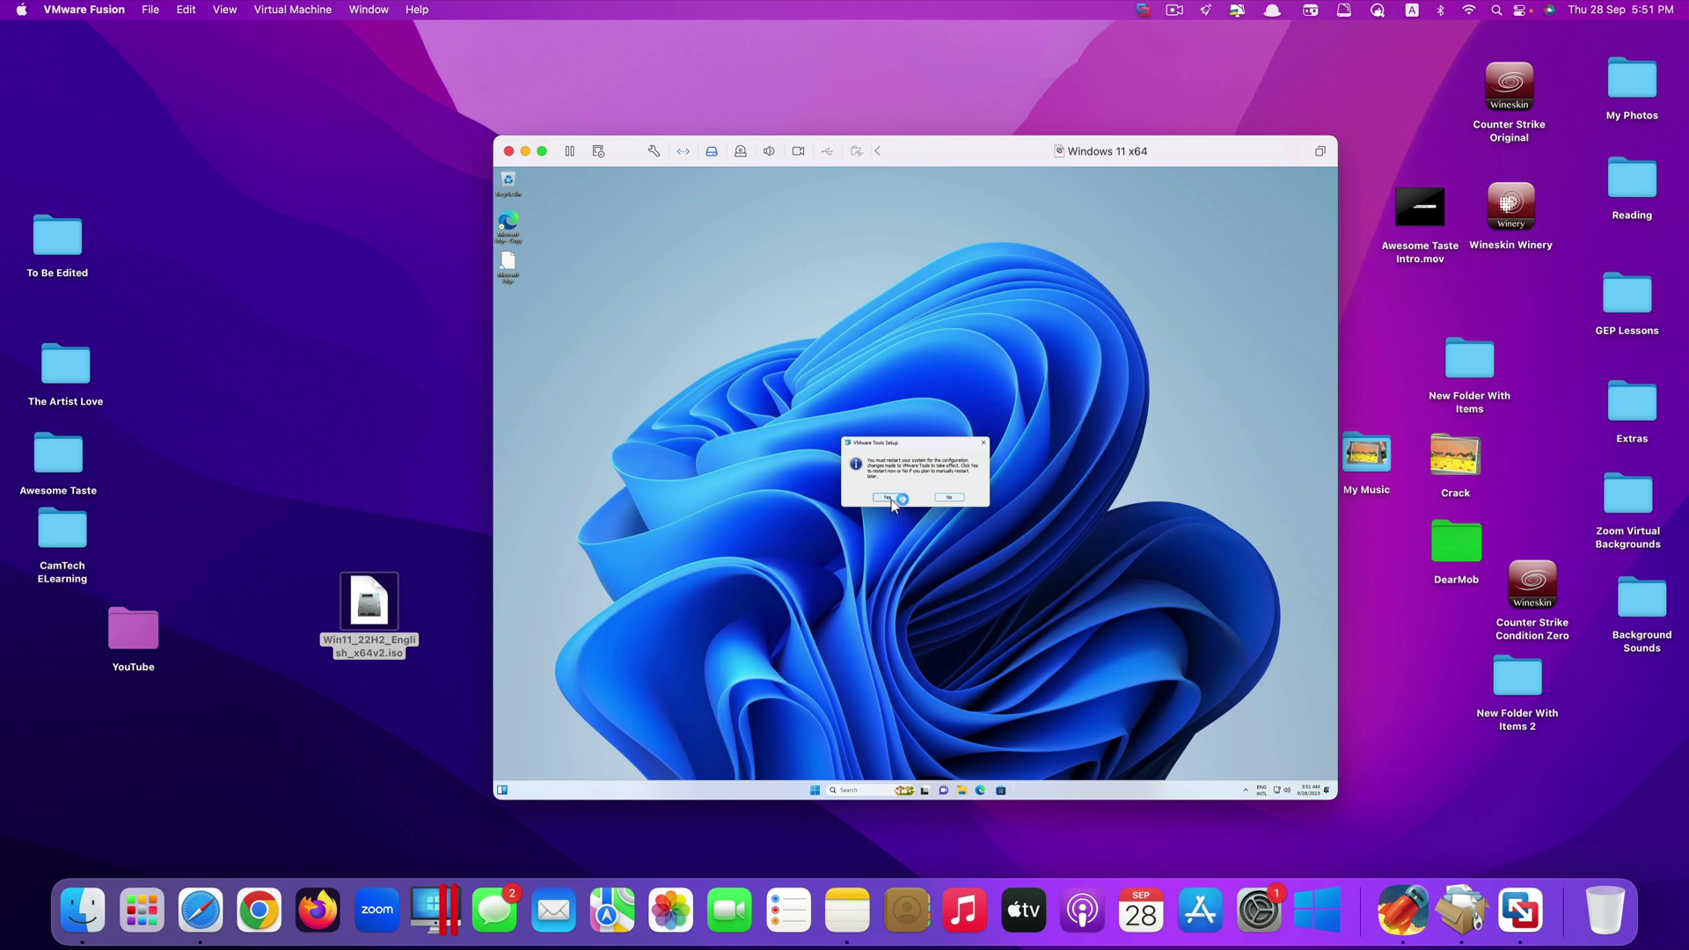
{"action": "left_click", "coordinate": [888, 497]}
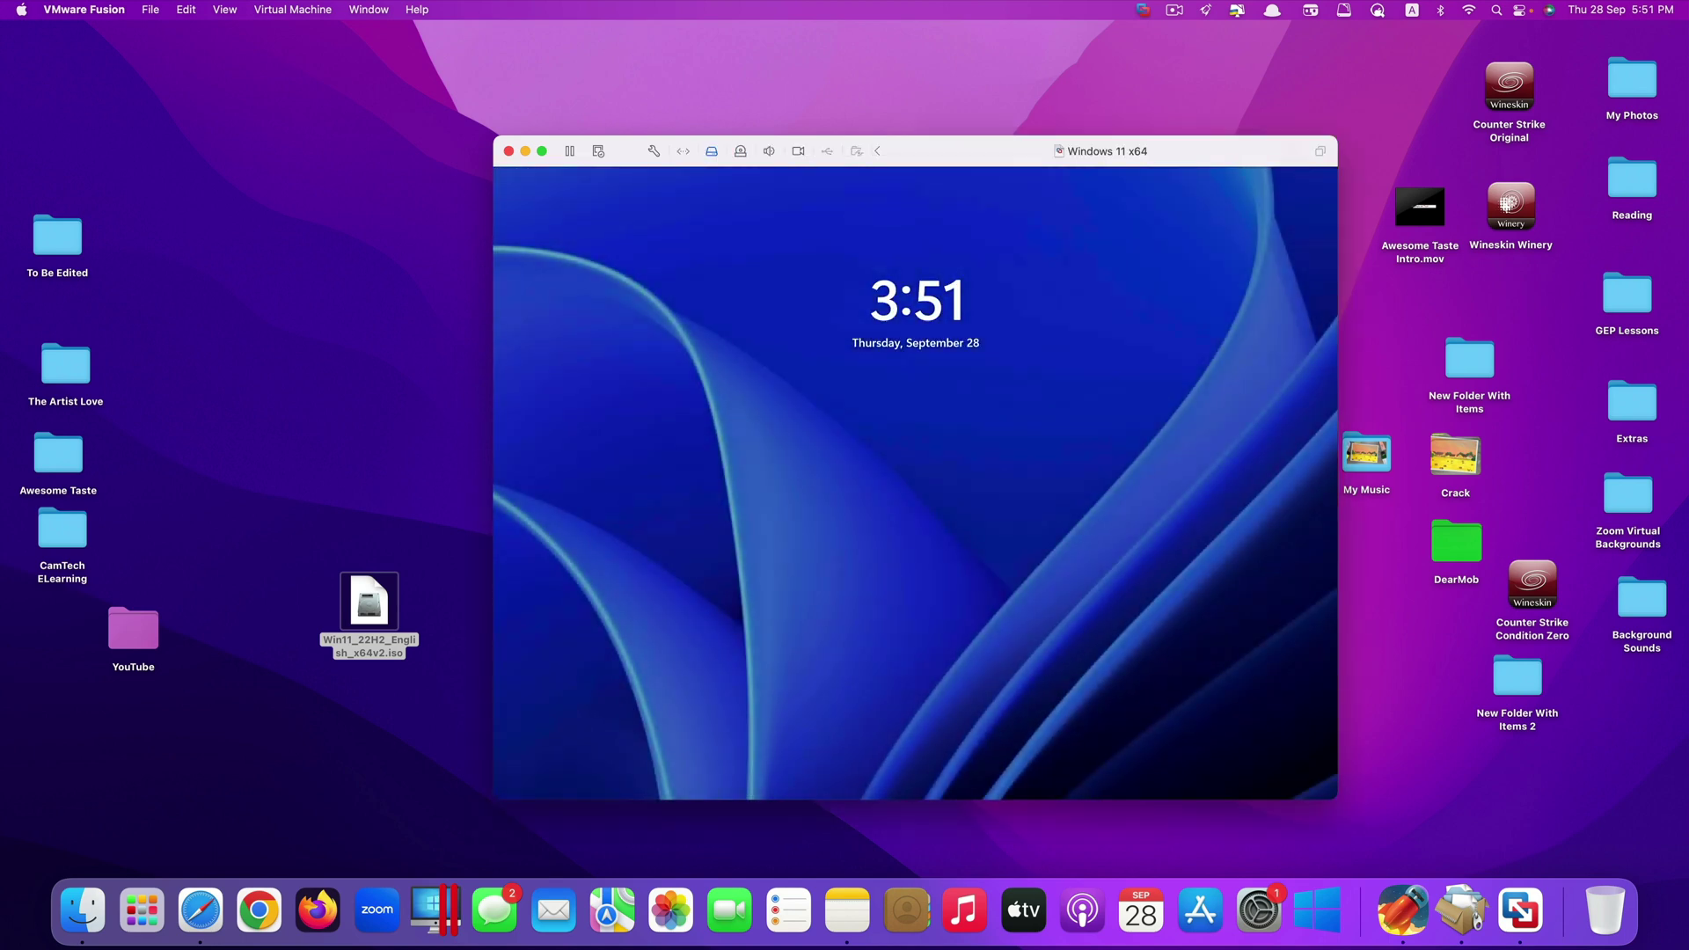
Step: Dismiss the lock screen, then check the Virtual Machine and View menus for display options
{"action": "left_click", "coordinate": [905, 385]}
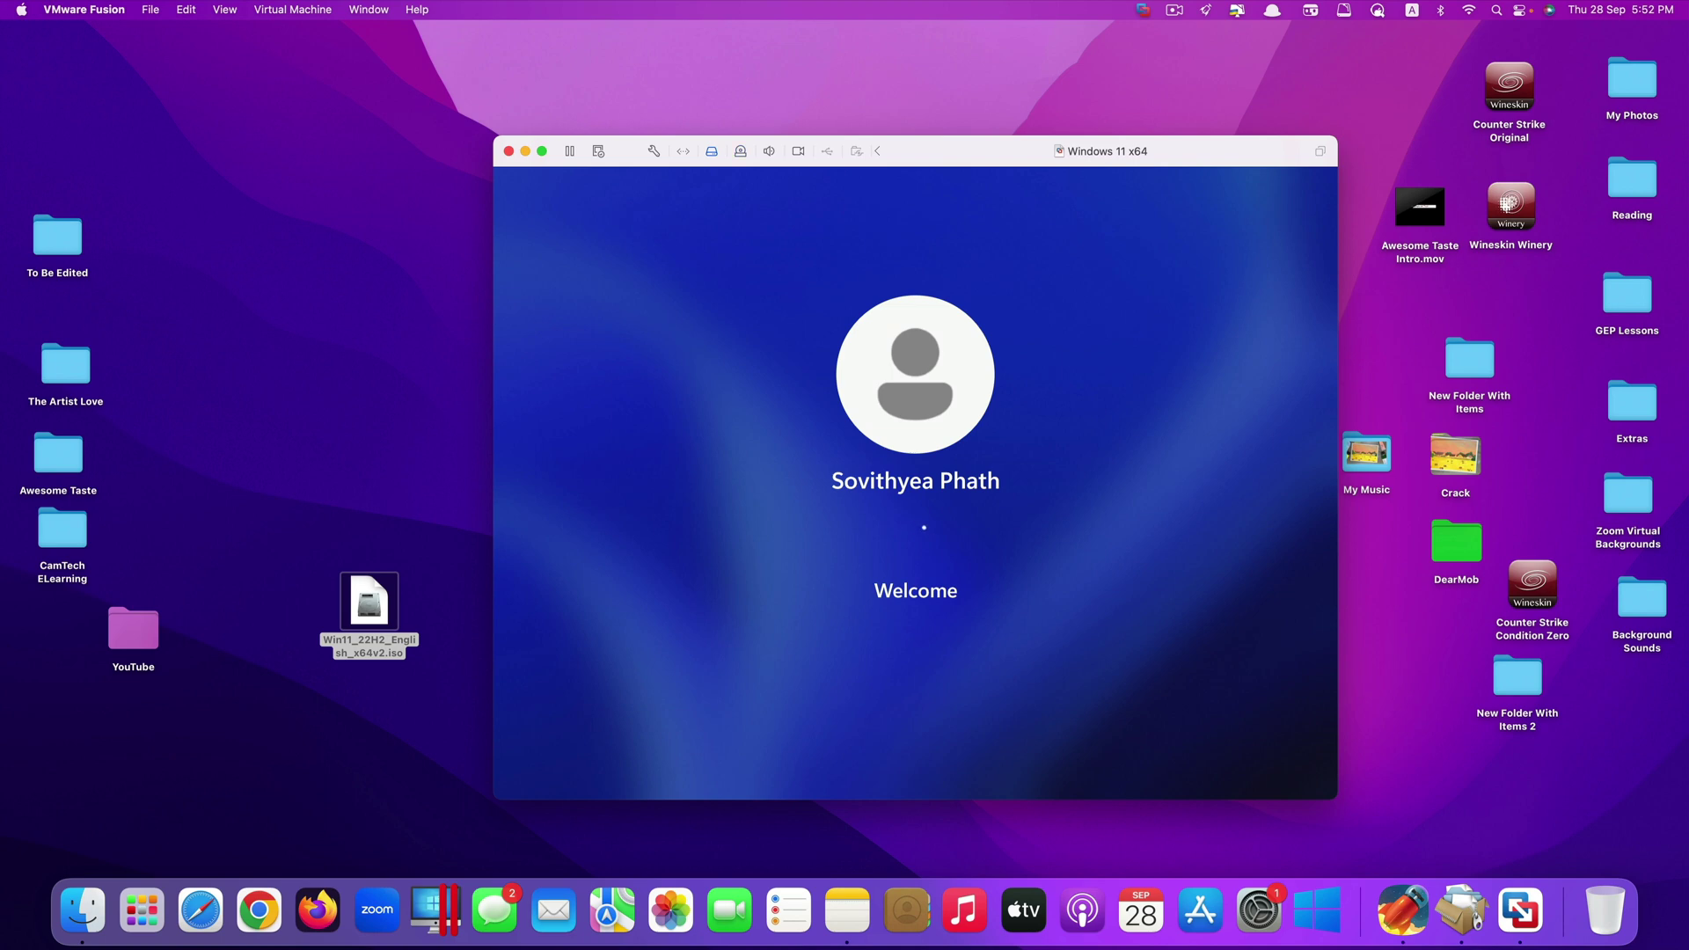
{"action": "left_click", "coordinate": [314, 9]}
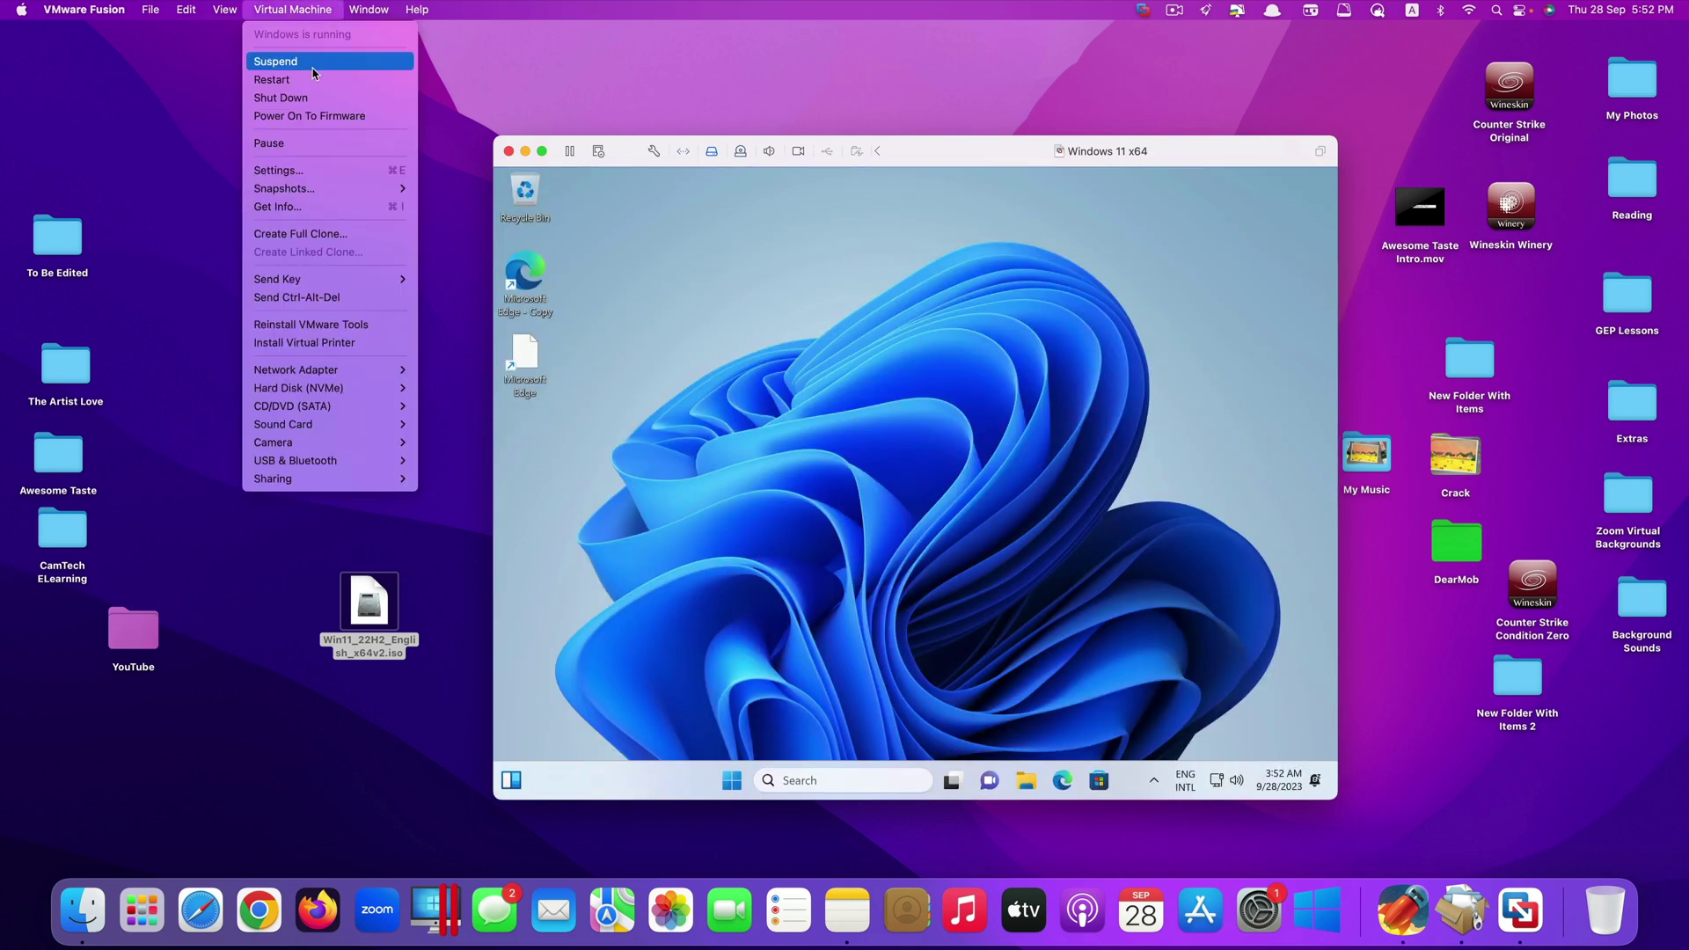
{"action": "left_click", "coordinate": [224, 8]}
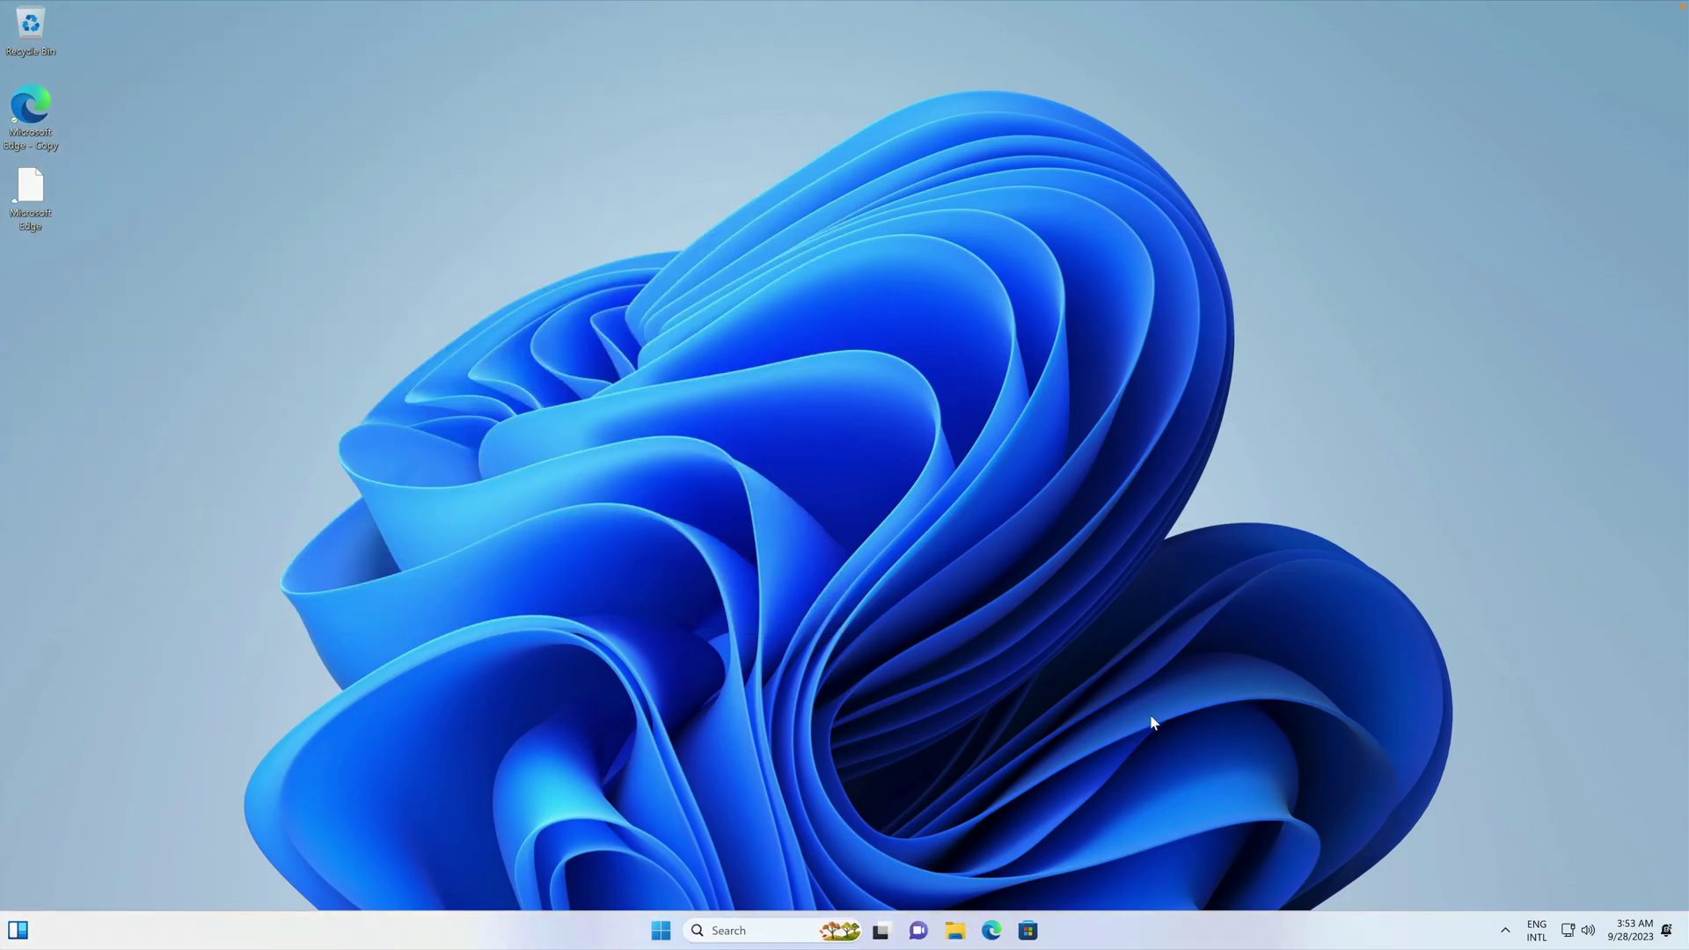
Step: Open File Explorer and bring up This PC's system properties
{"action": "key", "text": "super+w"}
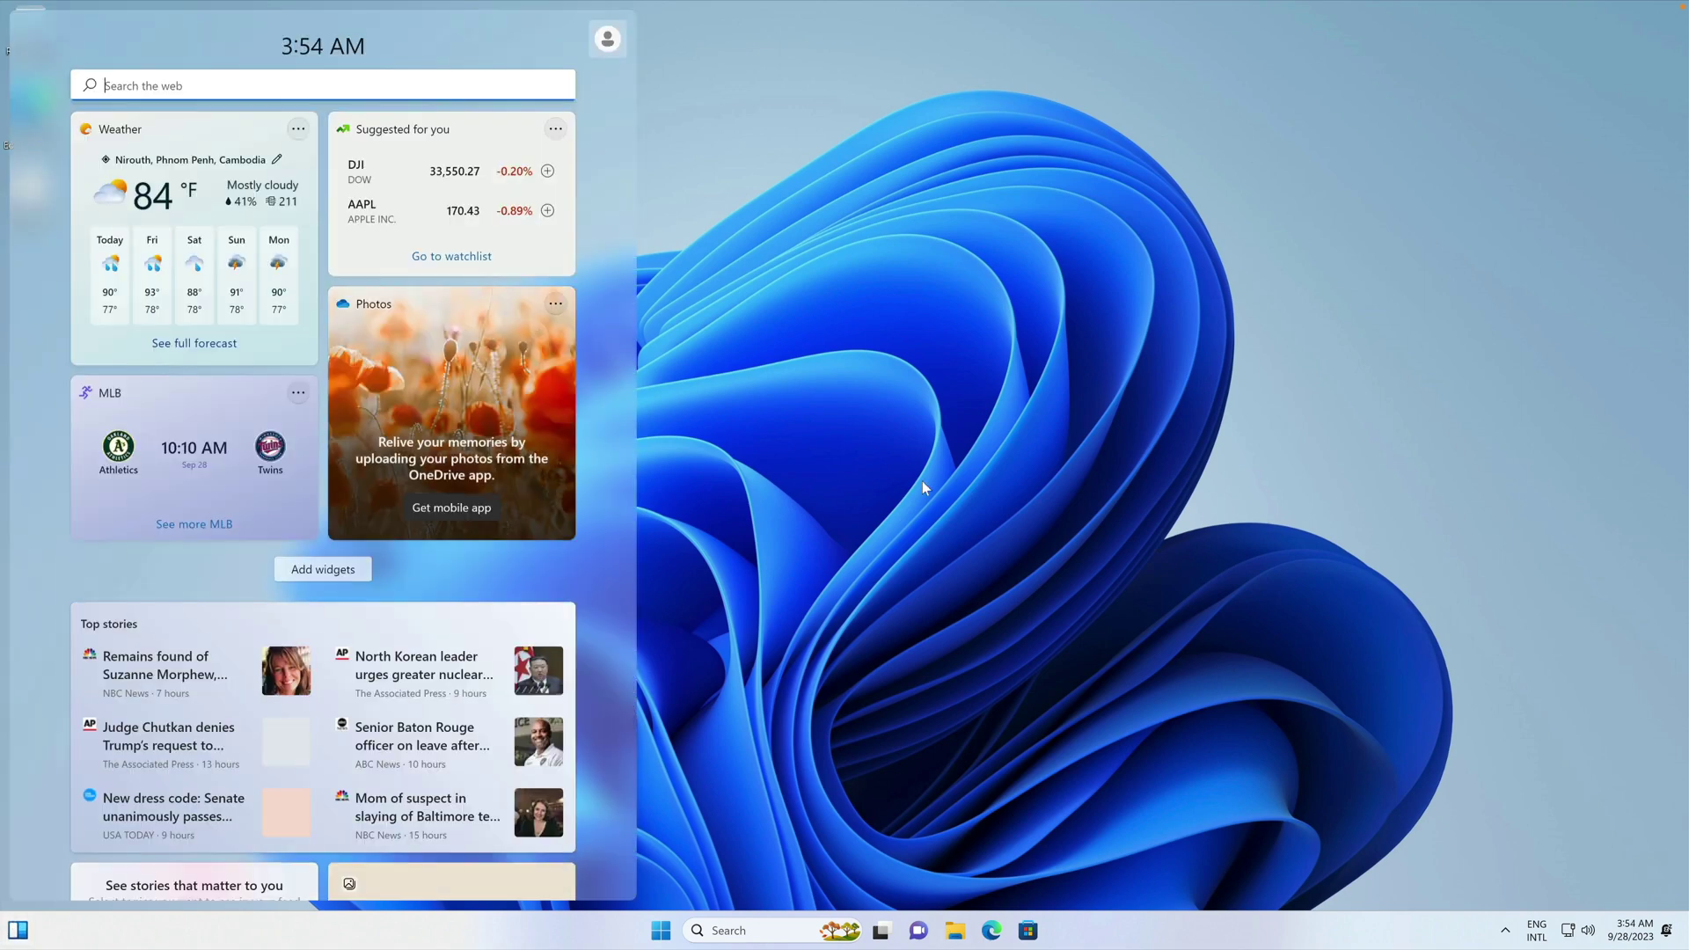
{"action": "left_click", "coordinate": [922, 481]}
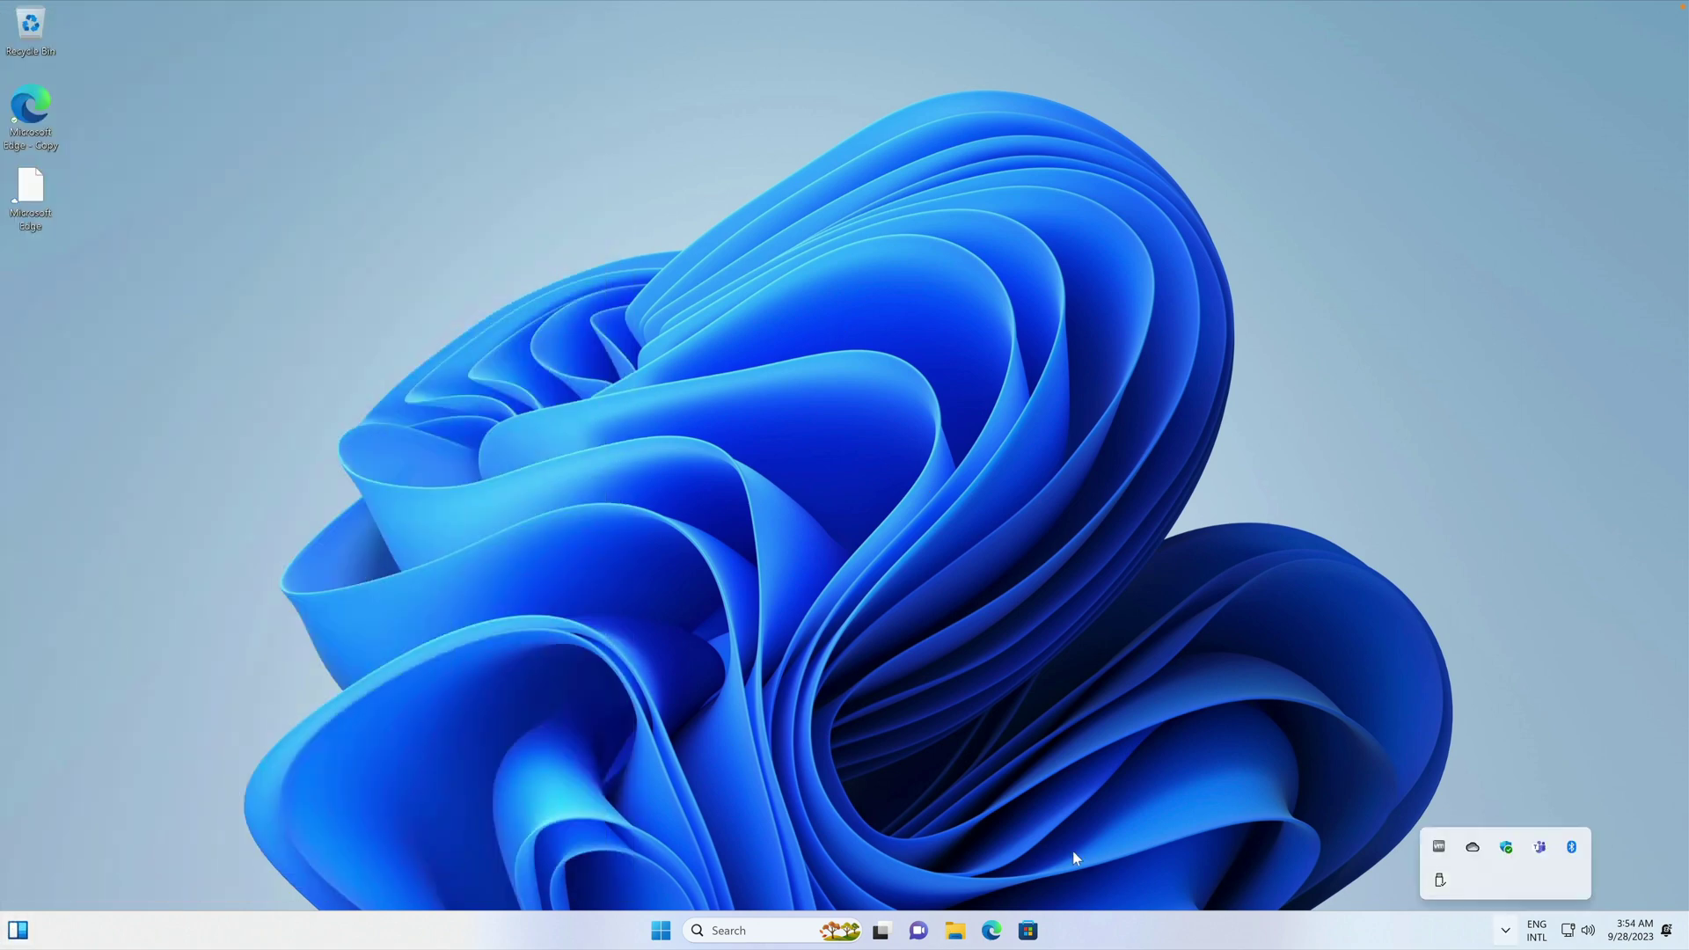
{"action": "left_click", "coordinate": [955, 930]}
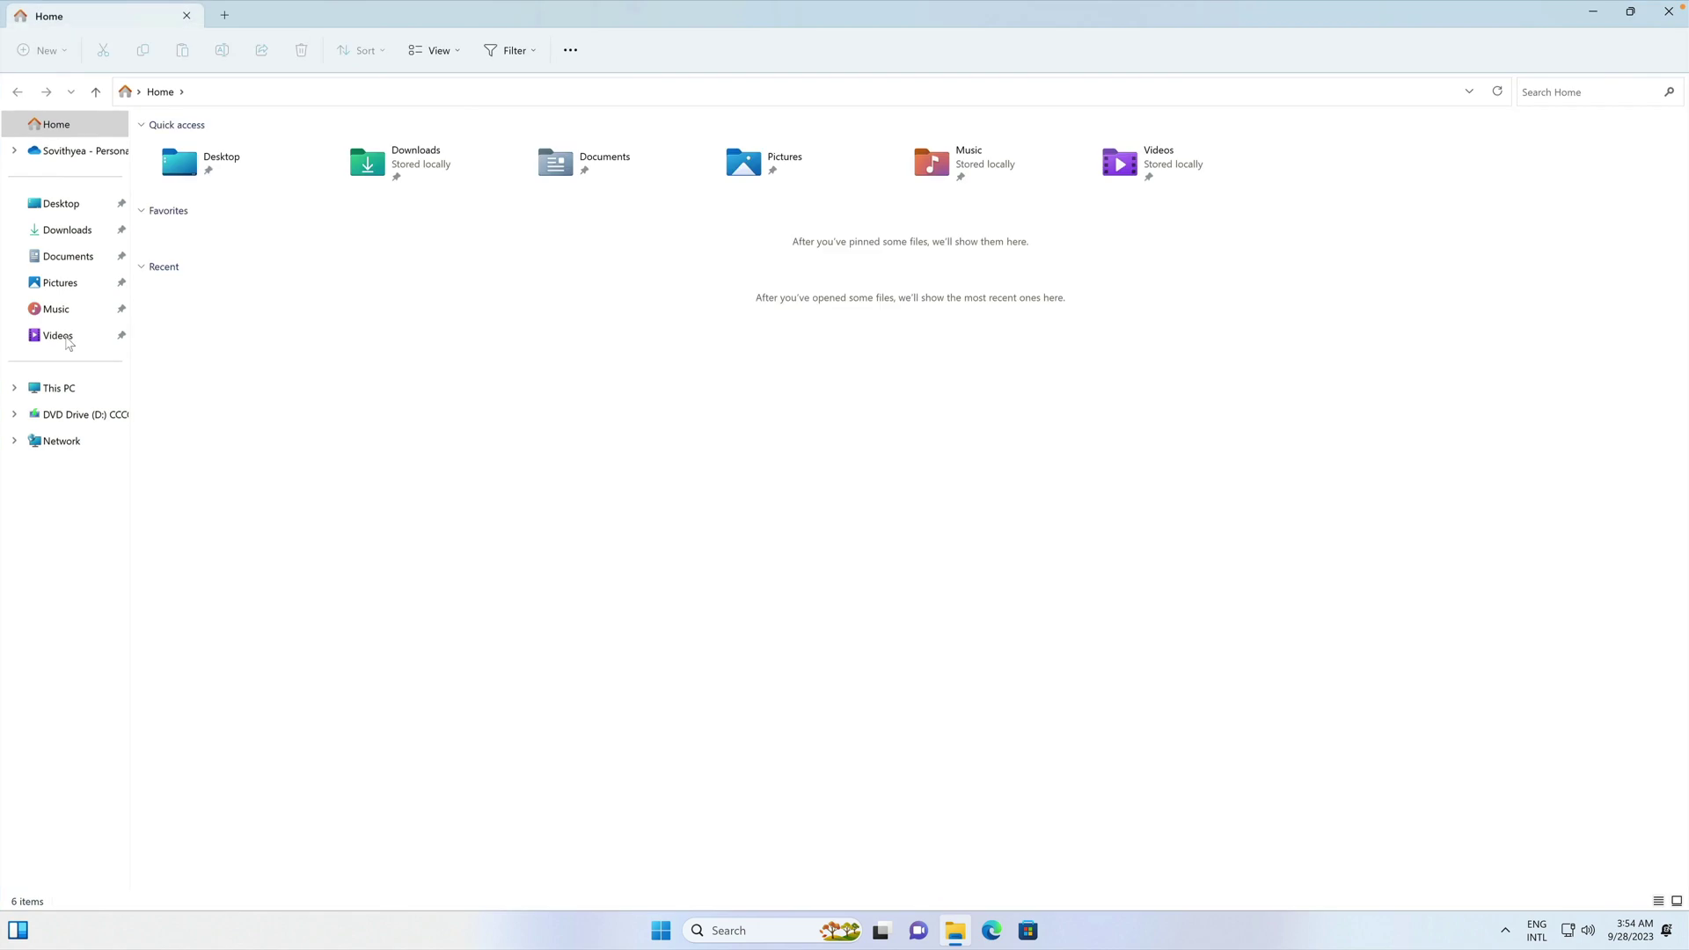
{"action": "right_click", "coordinate": [58, 390]}
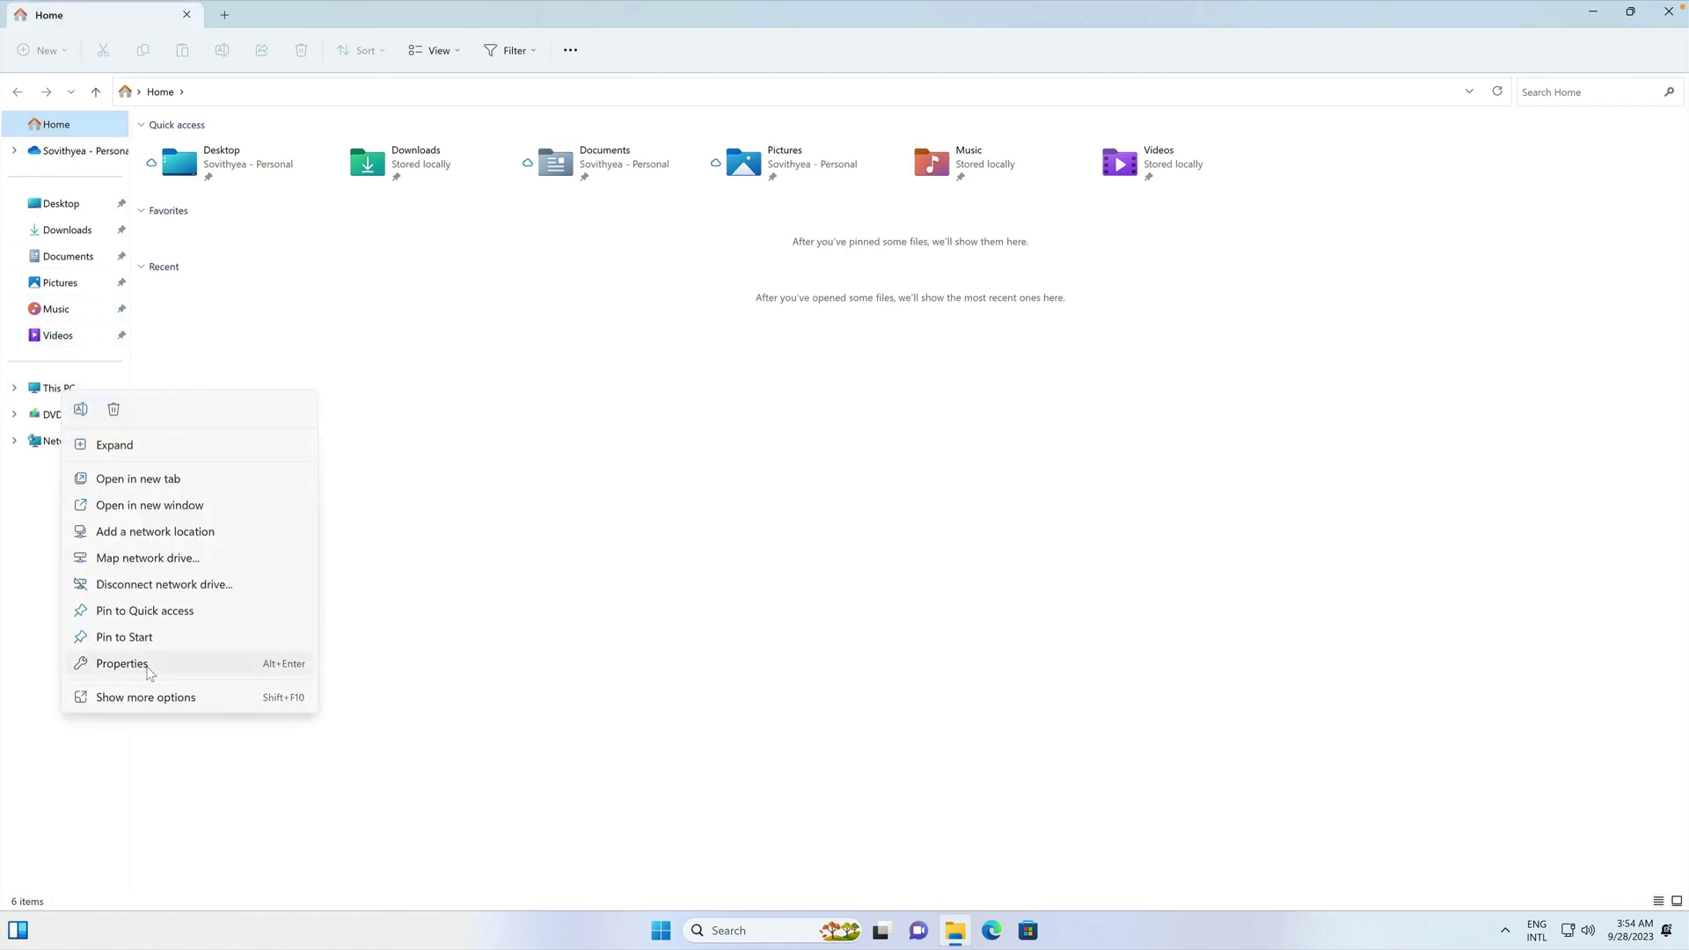
{"action": "left_click", "coordinate": [148, 665]}
Step: View Product key and activation showing Windows 11 Pro Not active, then close Settings and Explorer
{"action": "scroll", "coordinate": [585, 370], "scroll_direction": "down", "scroll_amount": 3}
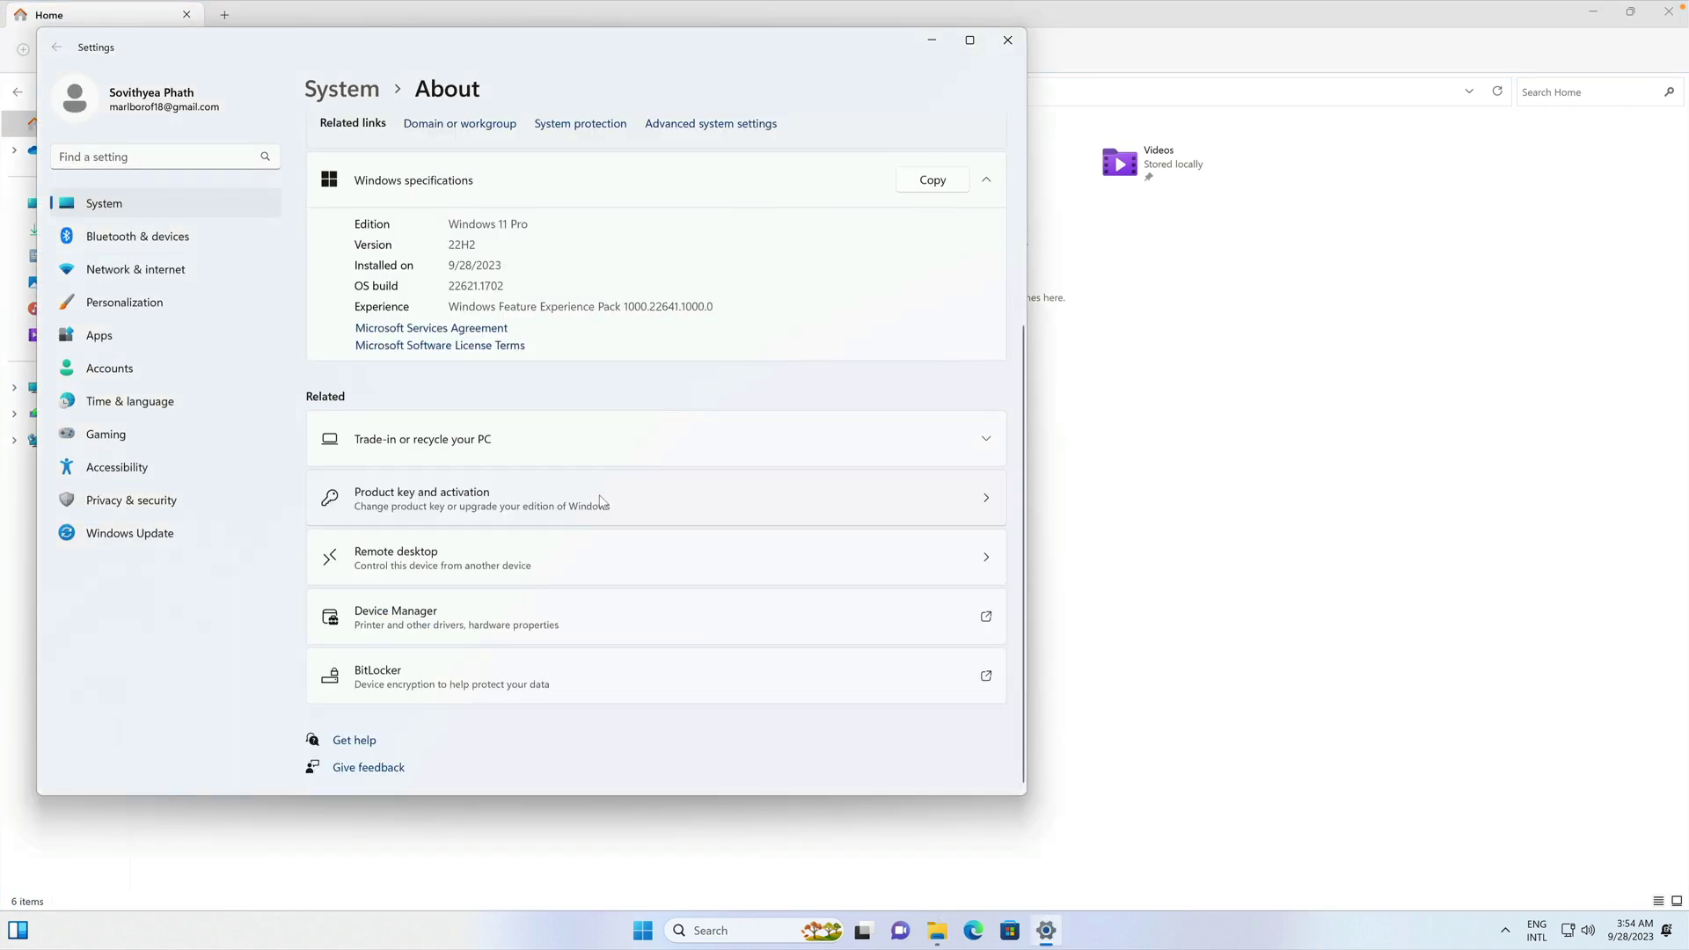
{"action": "left_click", "coordinate": [574, 501]}
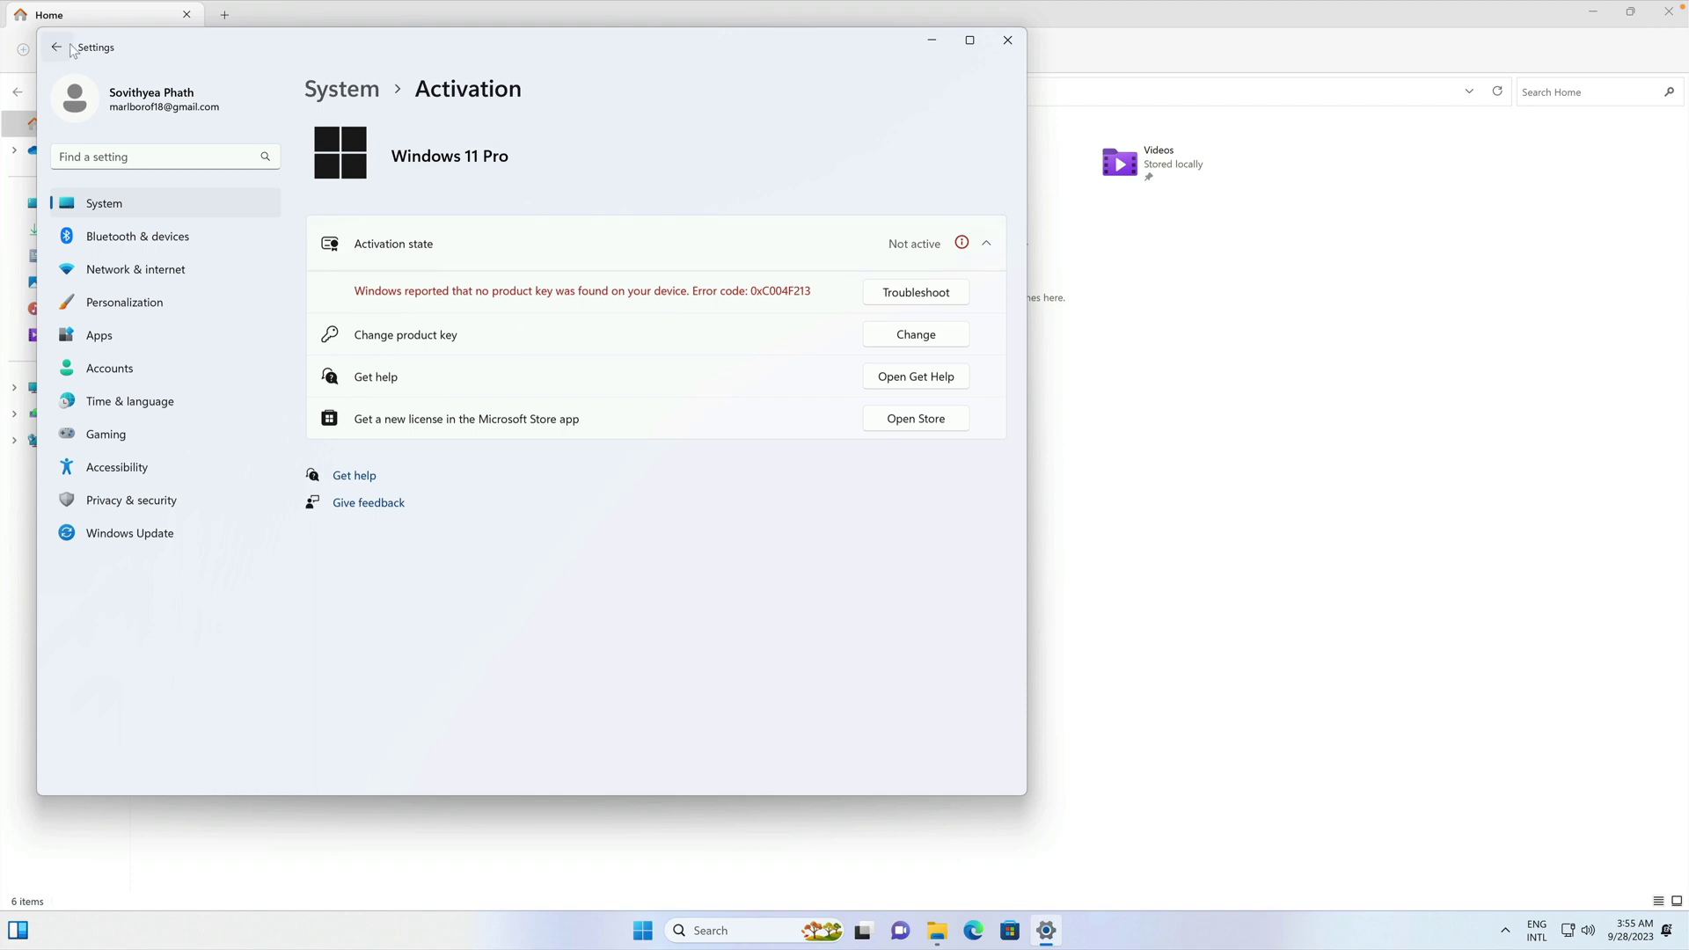
{"action": "scroll", "coordinate": [639, 520], "scroll_direction": "down", "scroll_amount": 5}
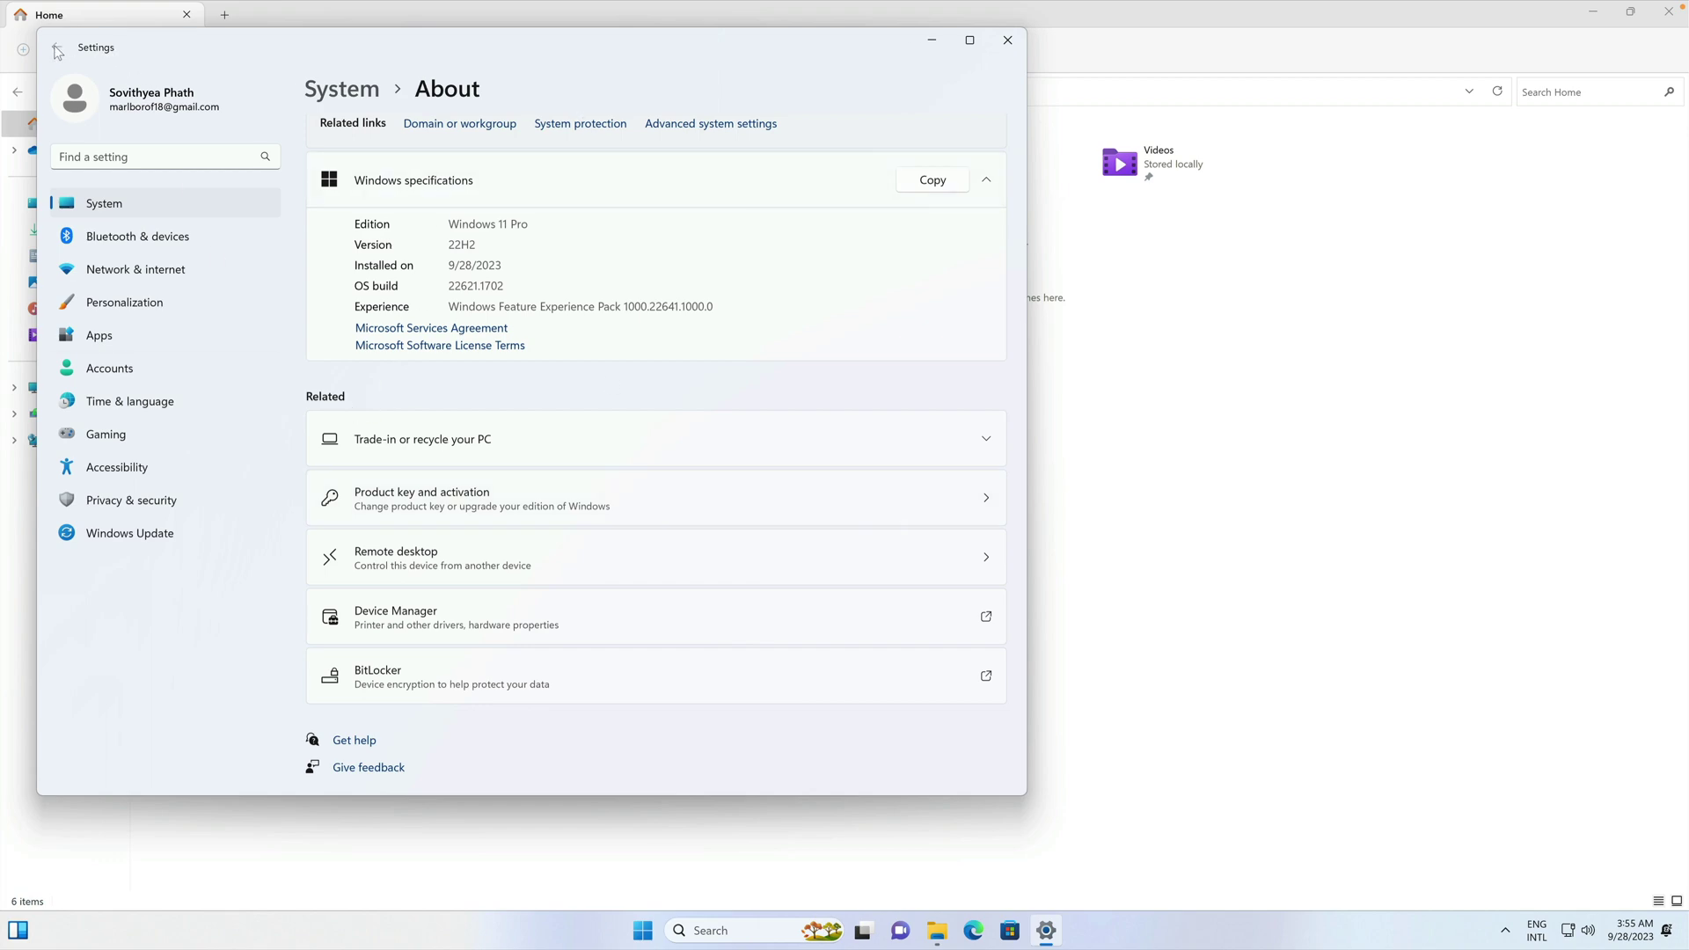
{"action": "left_click", "coordinate": [1007, 44]}
{"action": "left_click", "coordinate": [1669, 12]}
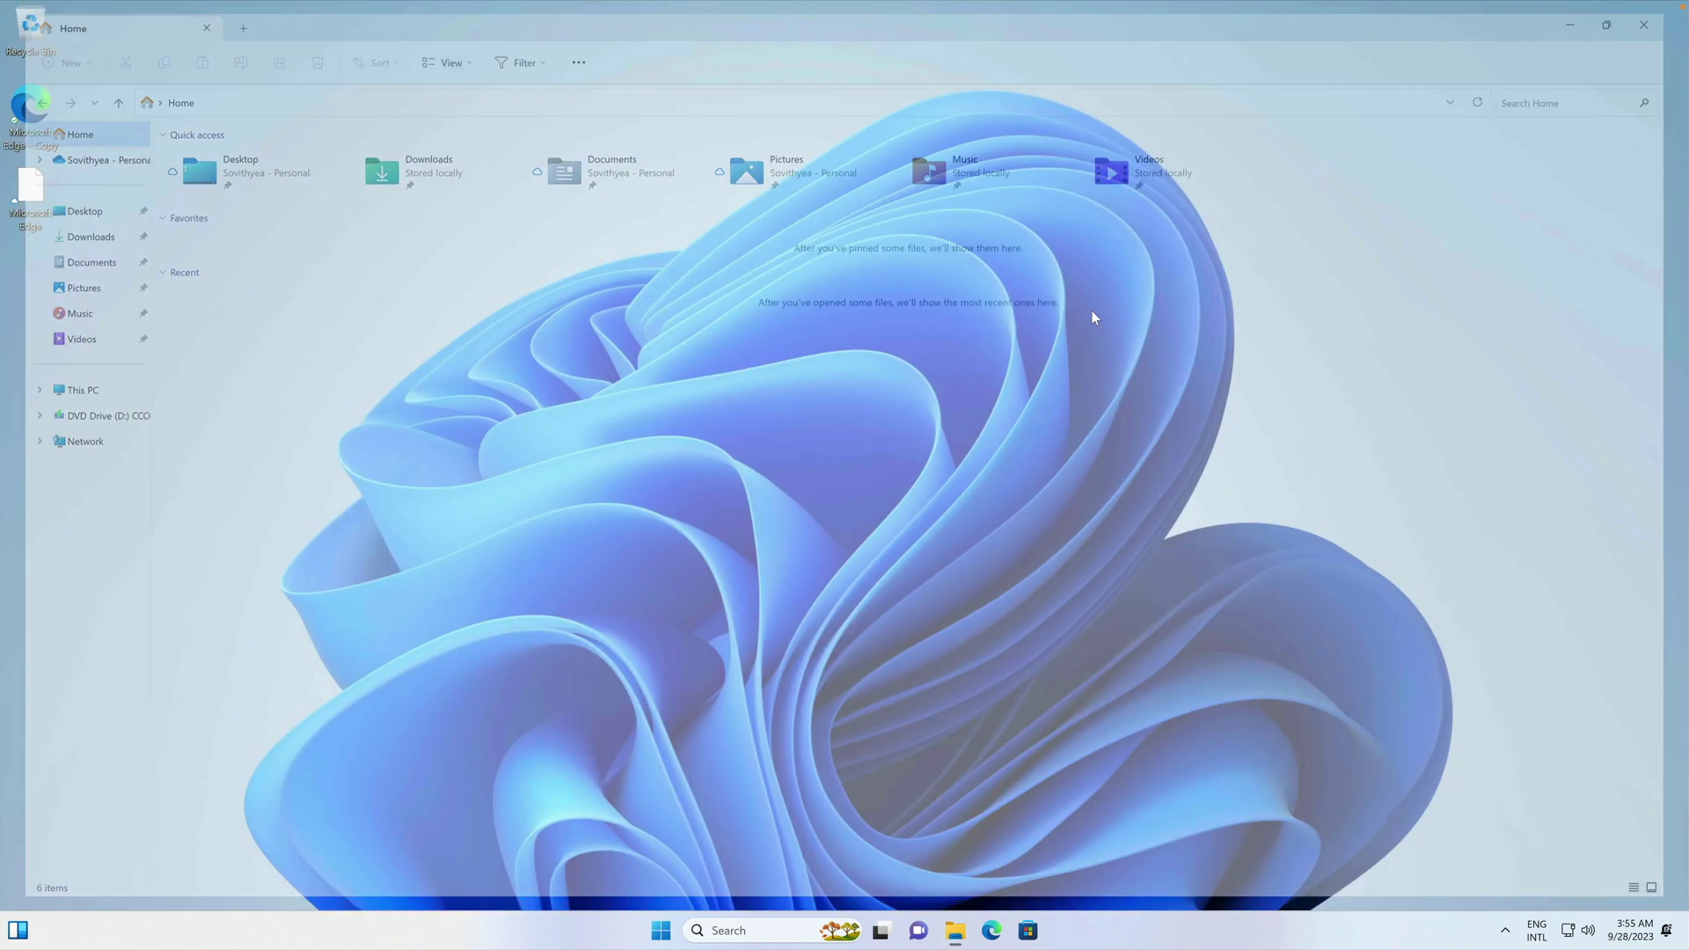